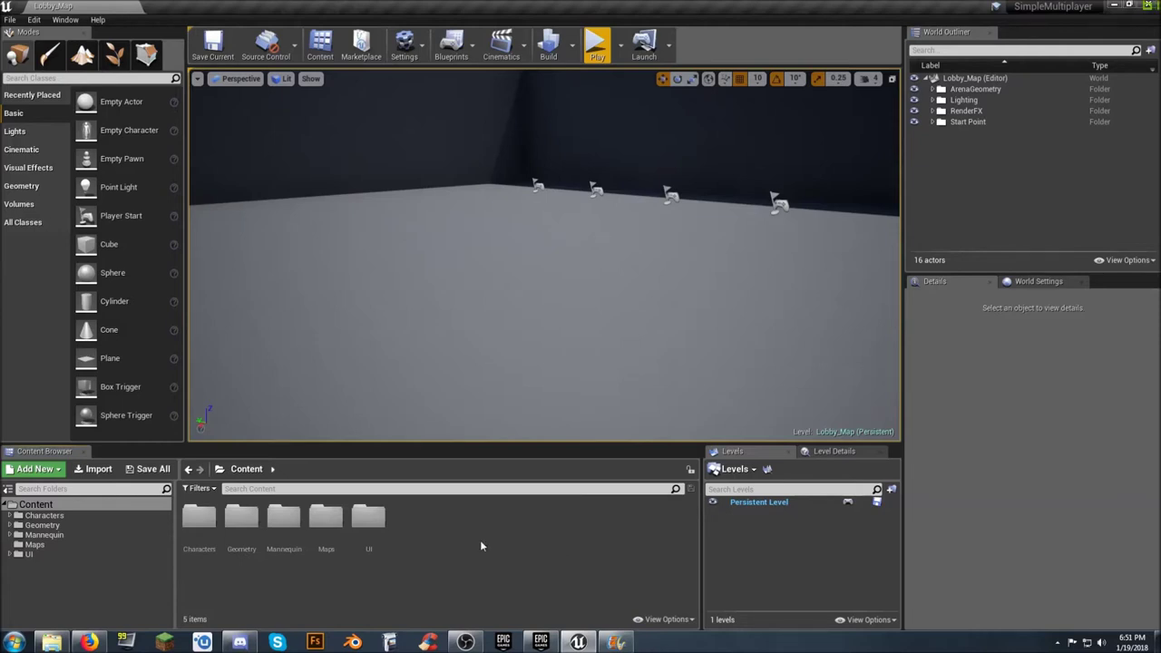
- Browse to the UI > Widgets folder and open the EscapeMenu_W widget blueprint
right_drag(544, 254, 532, 222)
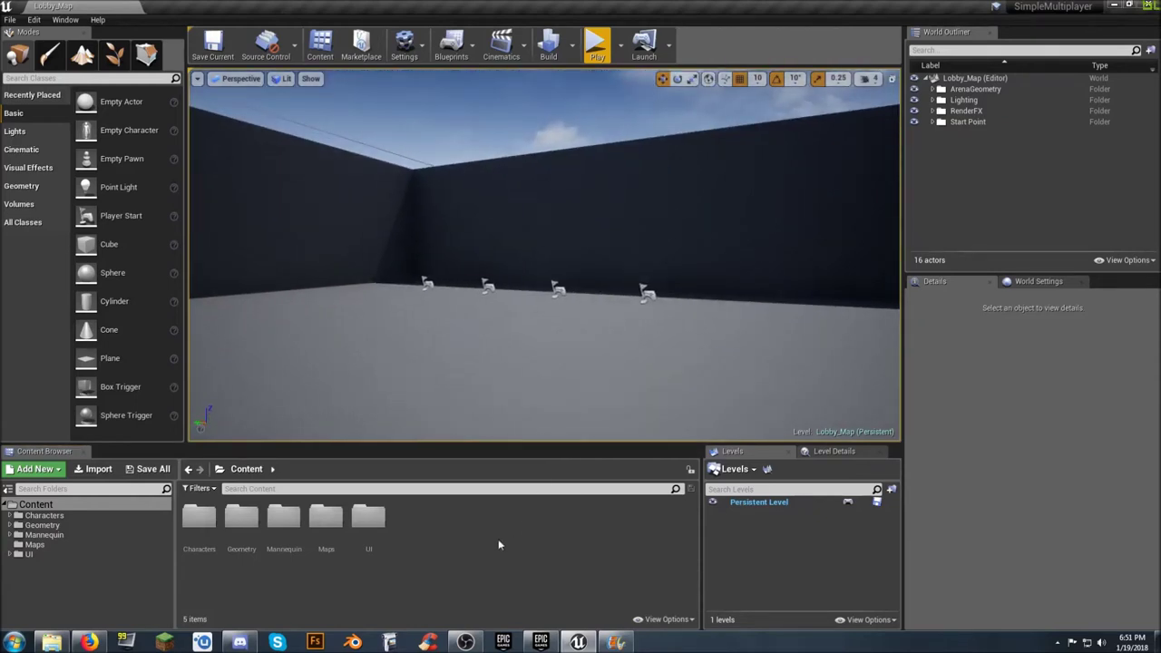
click(10, 555)
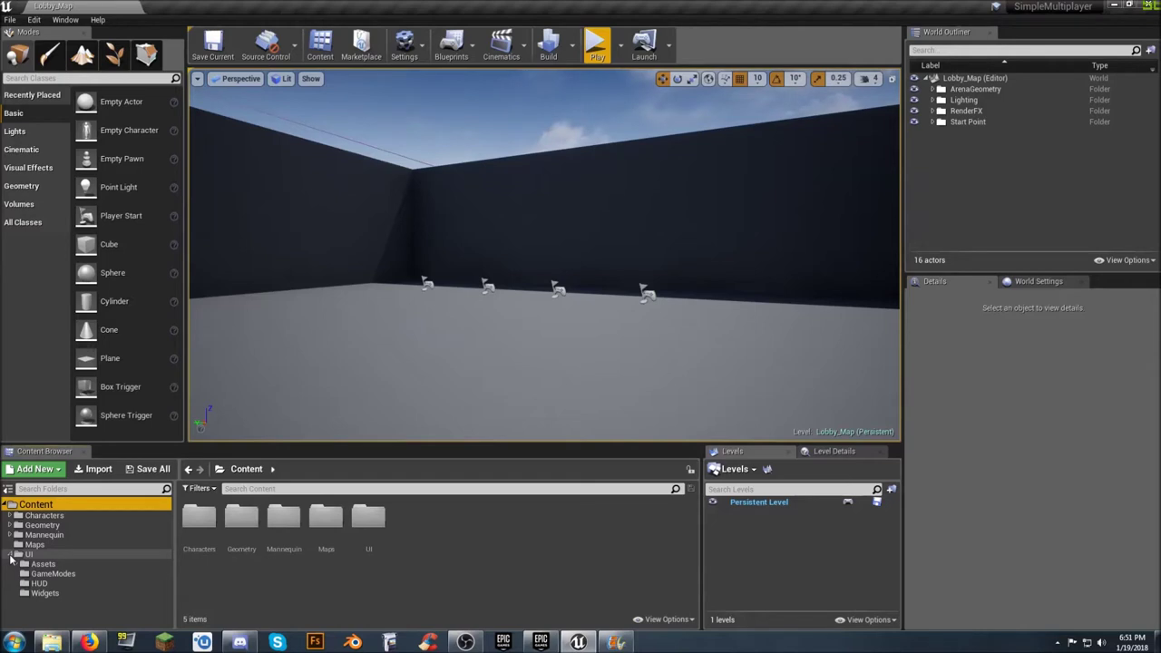
click(44, 594)
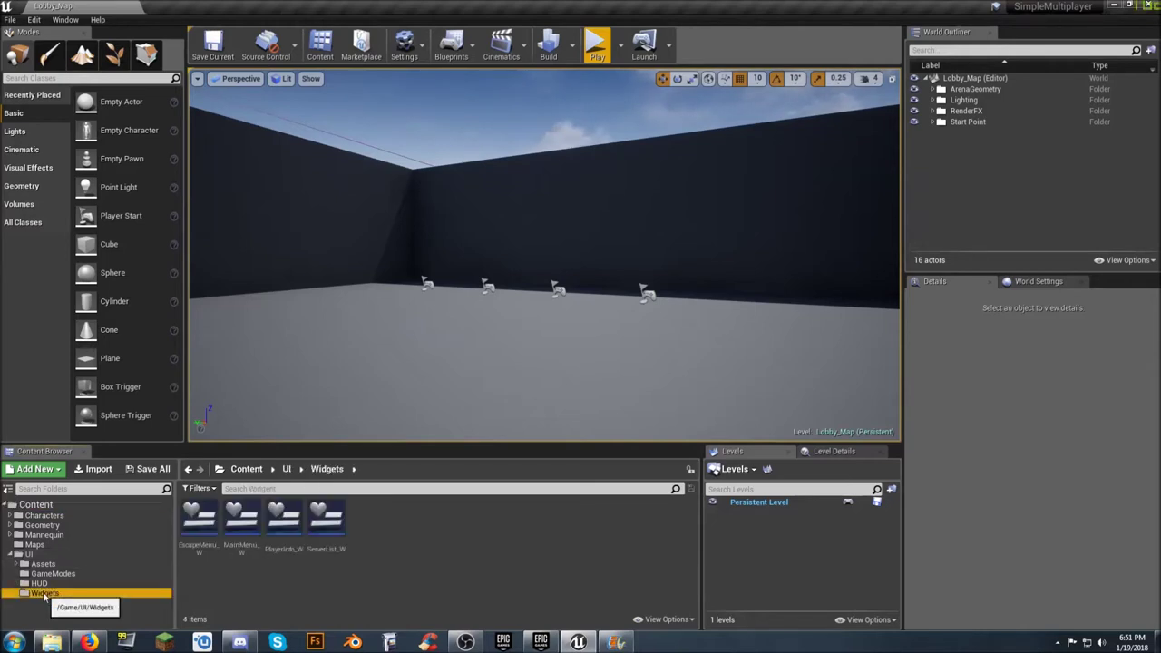
click(416, 532)
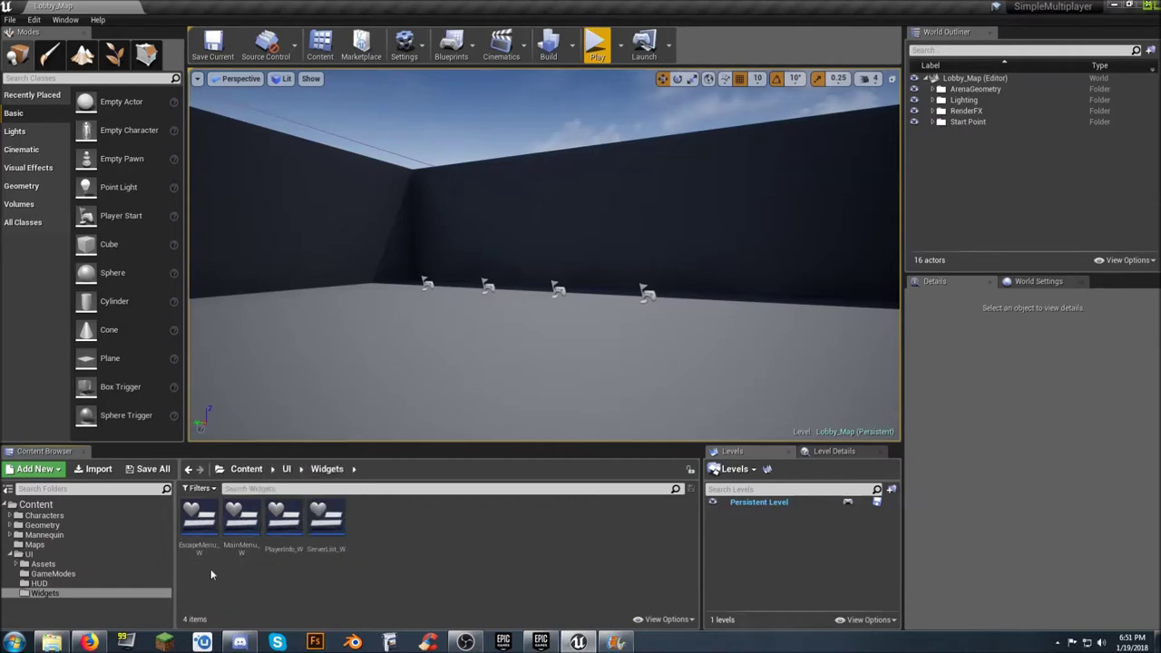
double_click(199, 519)
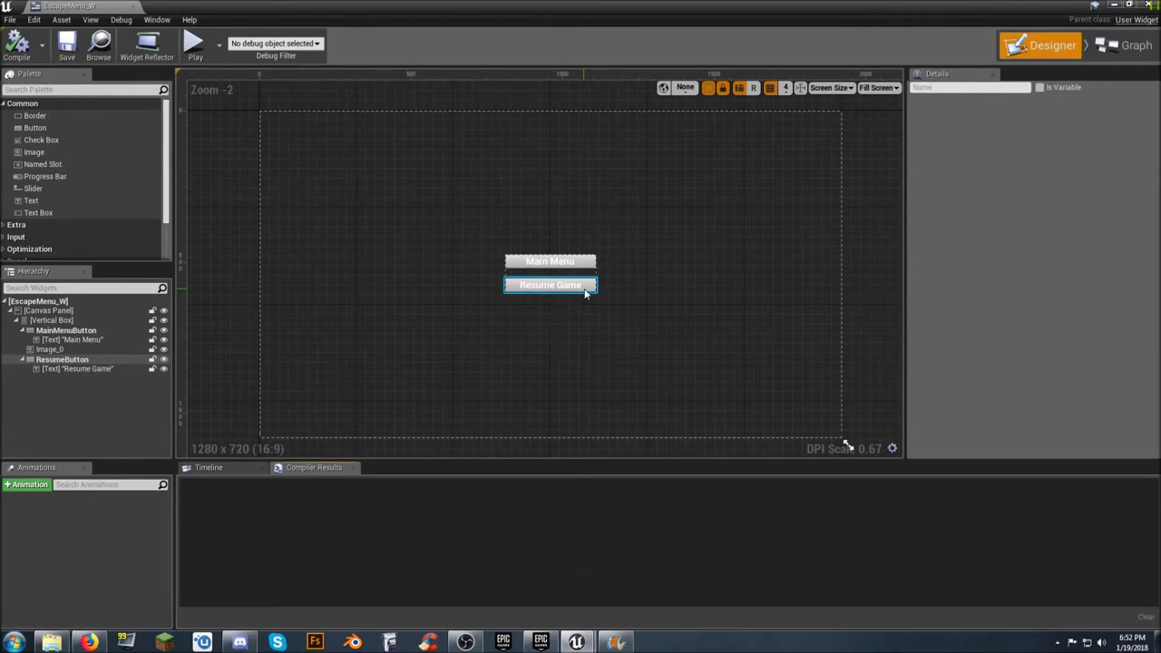
- Set the button-holding vertical box's Size Y to 300 in the Details panel
click(52, 321)
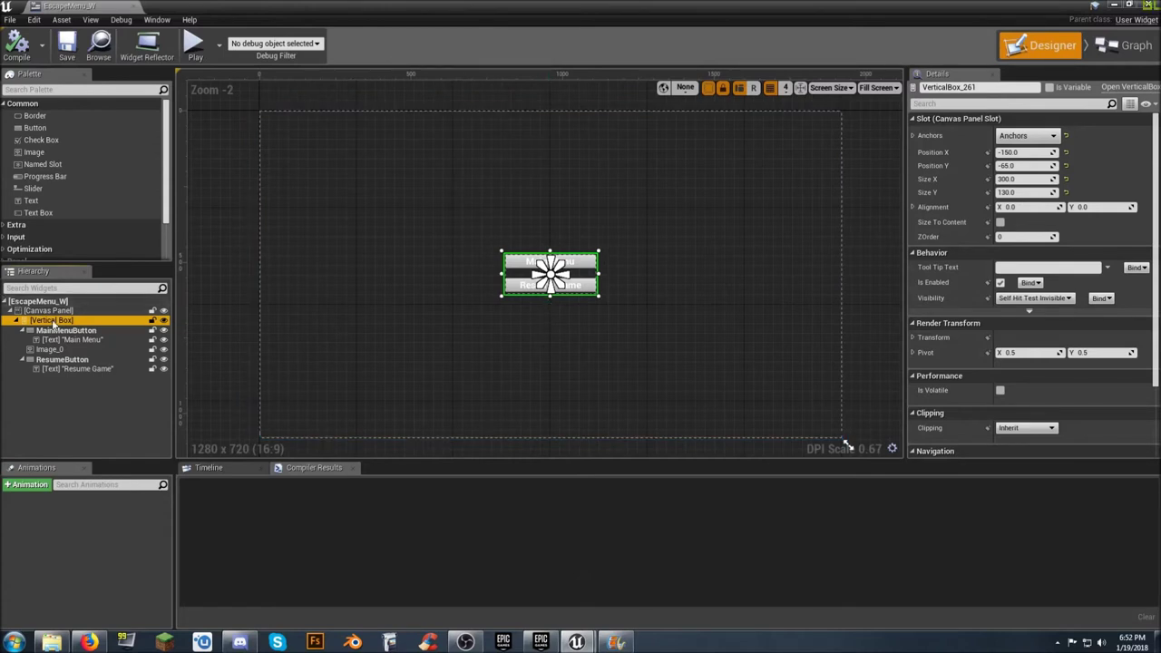
drag(549, 295, 554, 332)
key(ctrl+z)
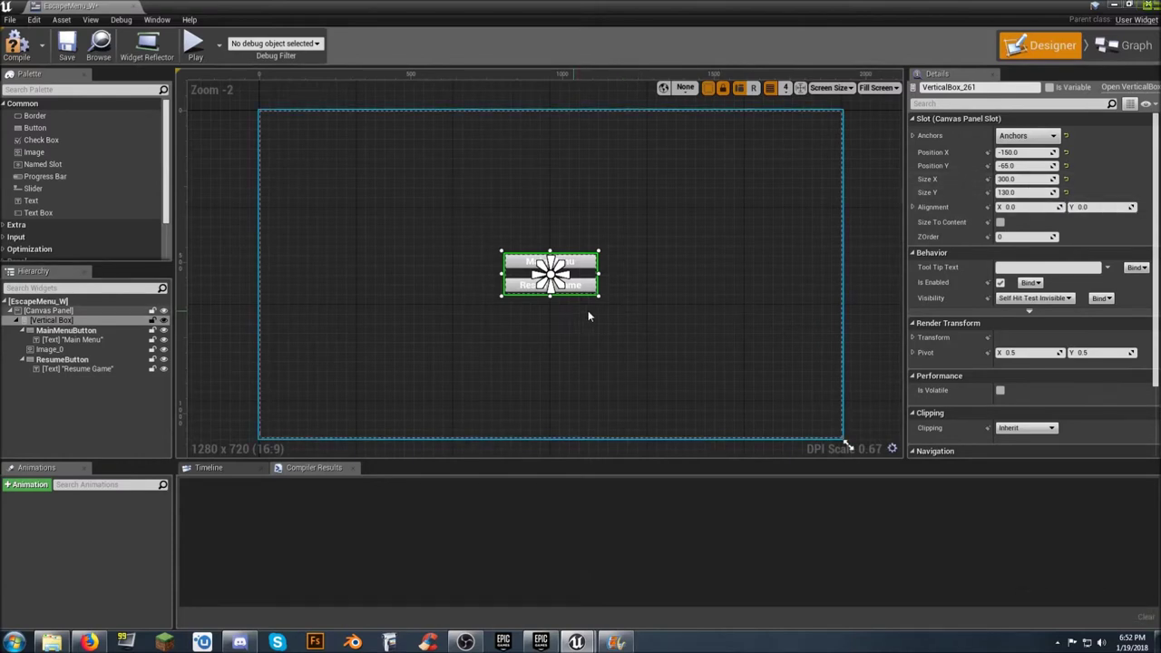
click(1023, 193)
text(300)
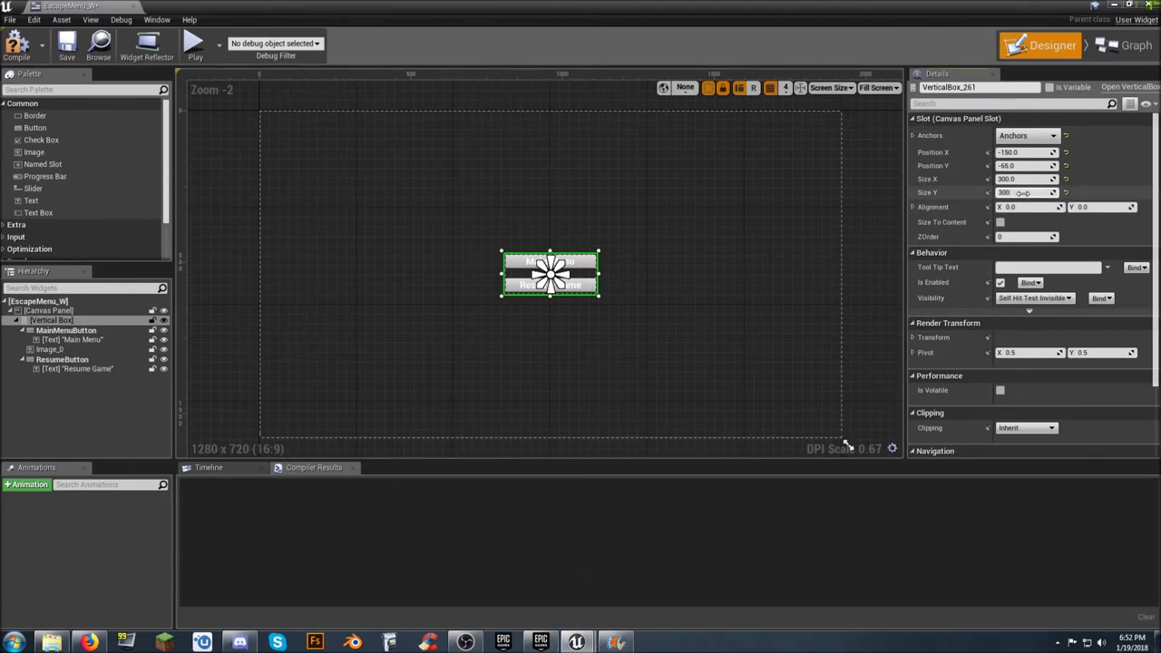
key(Tab)
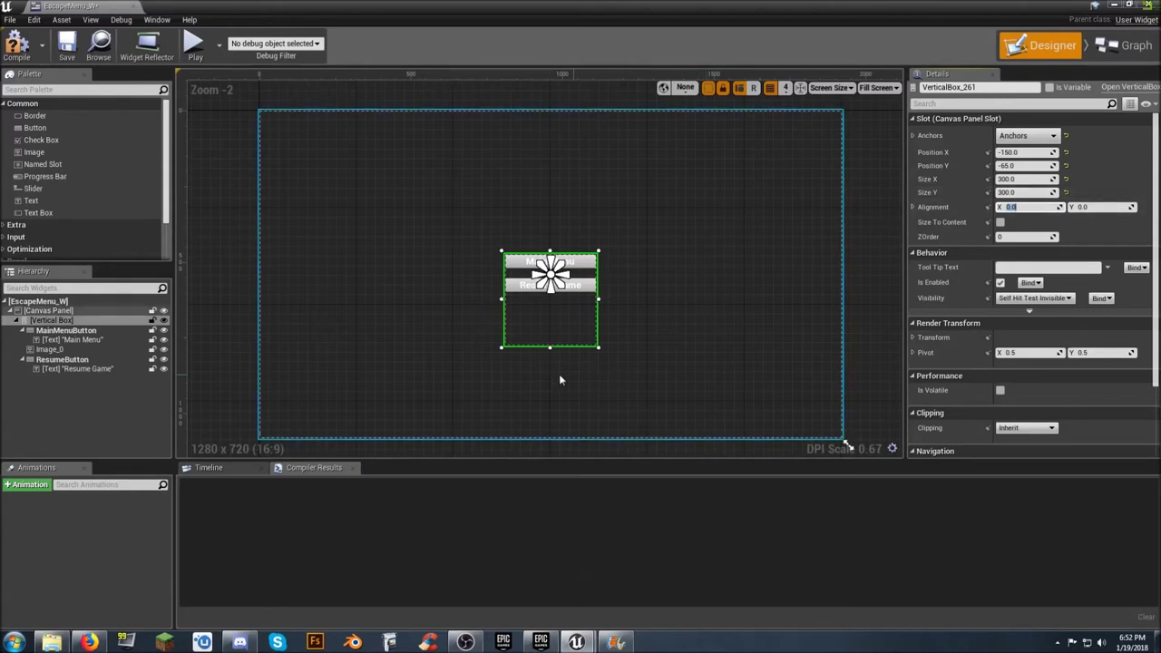
click(530, 274)
- Rename the Image_0 spacer between the buttons to GapImage
click(464, 308)
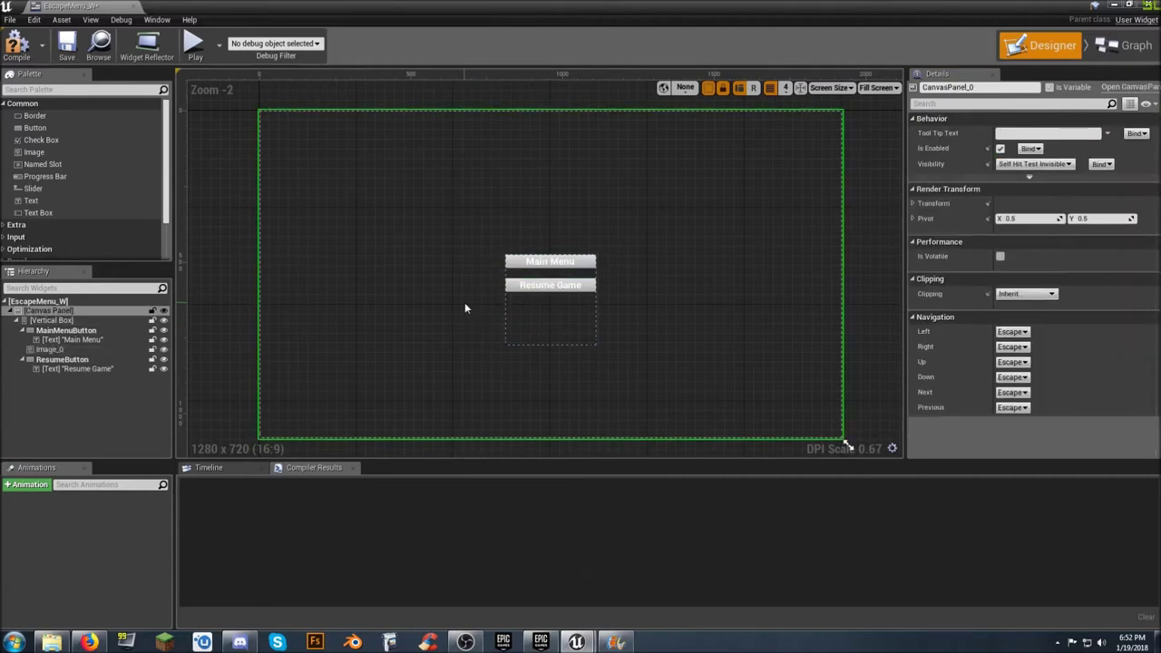
click(71, 351)
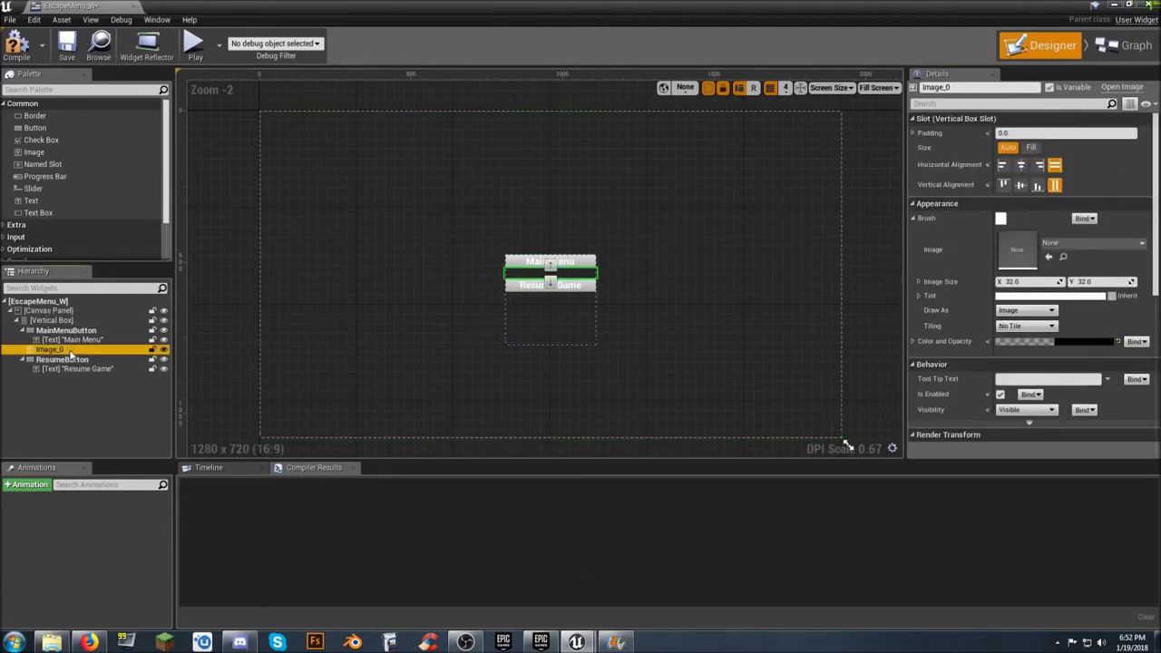
double_click(70, 352)
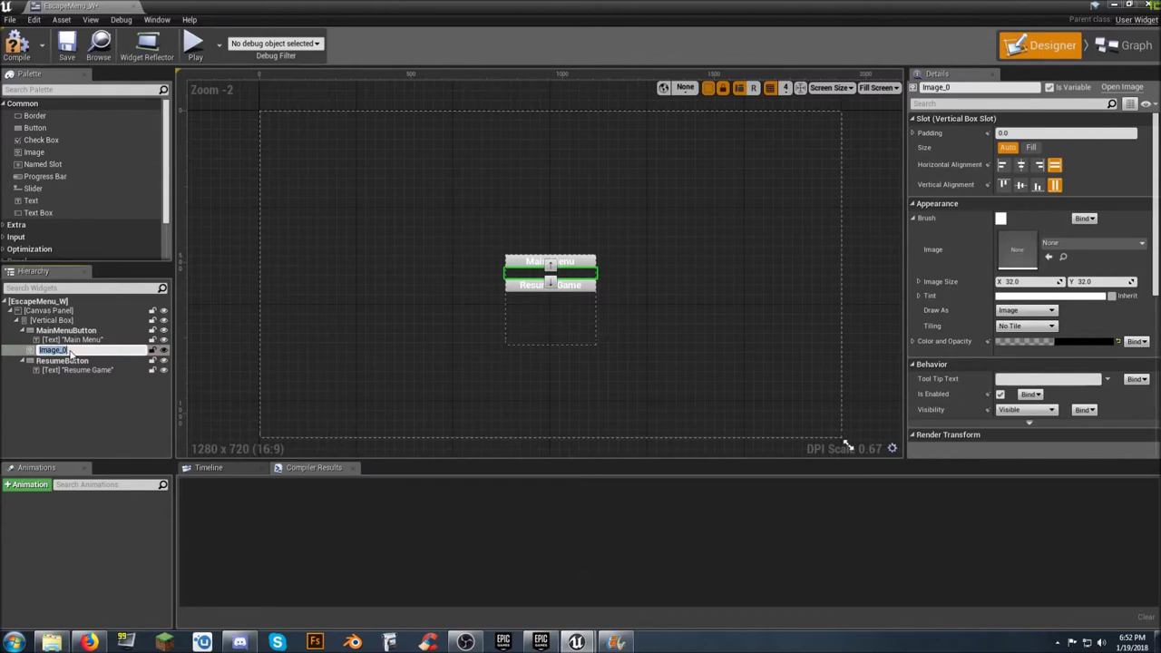
text(GapImage)
key(Return)
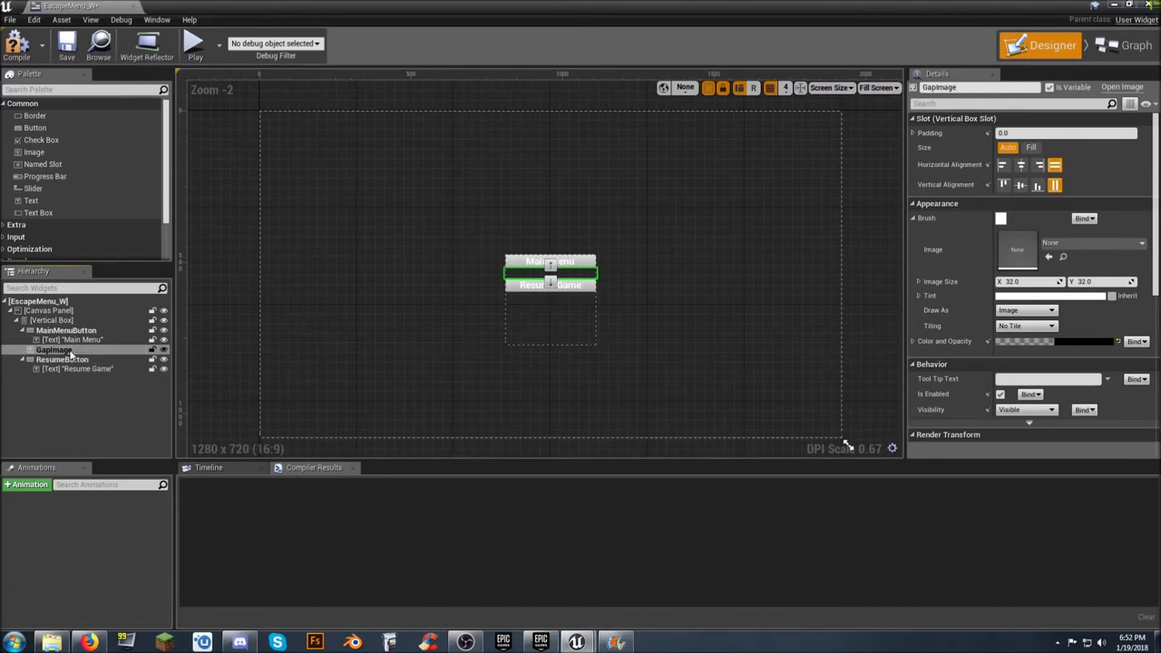
- Copy GapImage and select the Vertical Box as the paste target
click(71, 352)
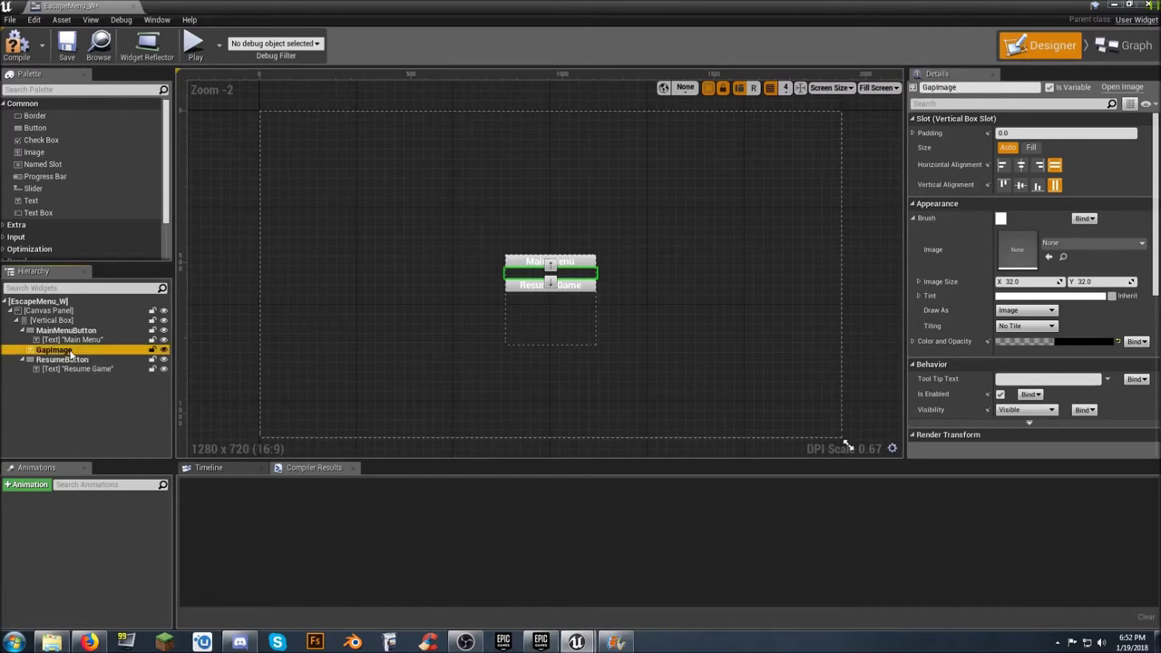
right_click(71, 353)
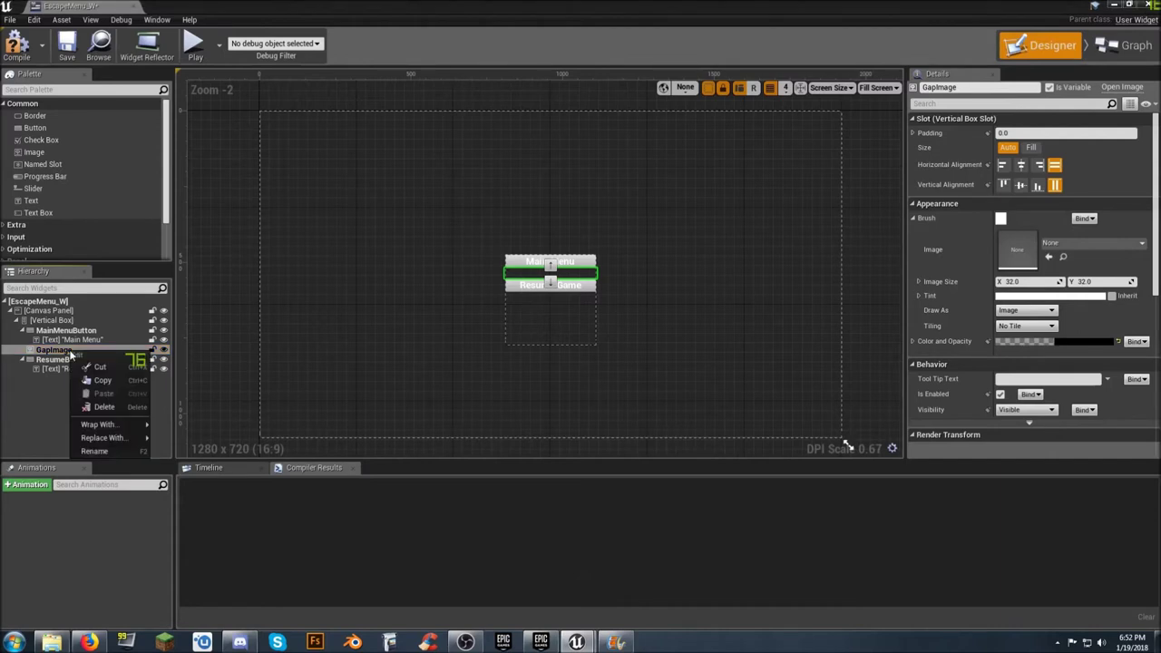
click(123, 383)
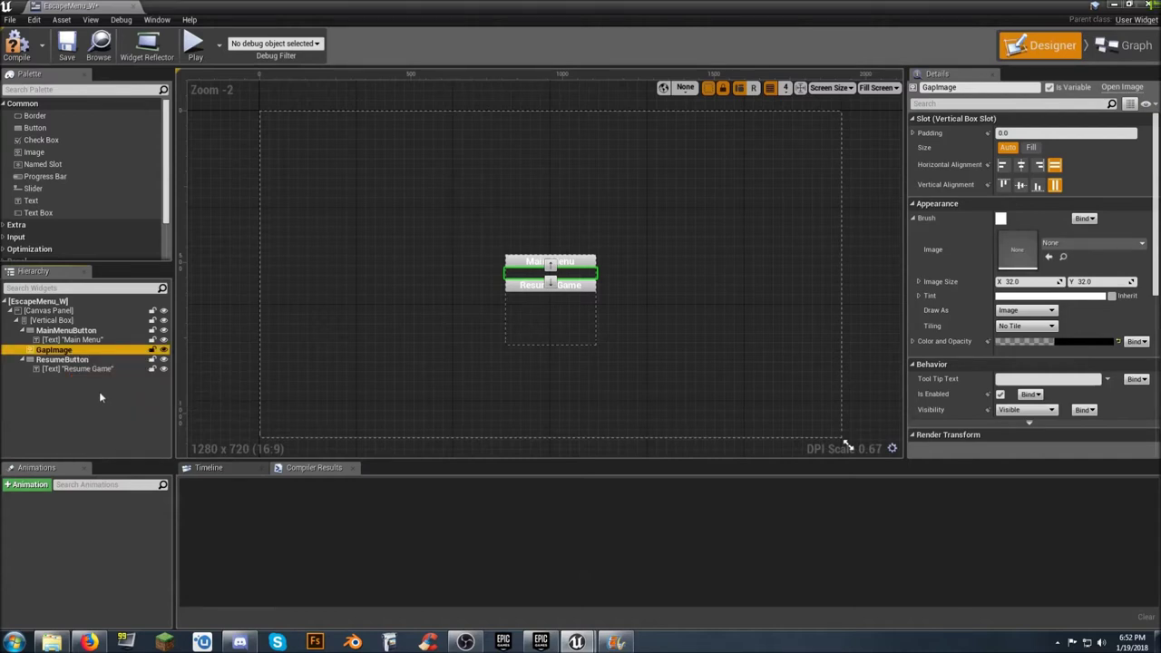
click(74, 320)
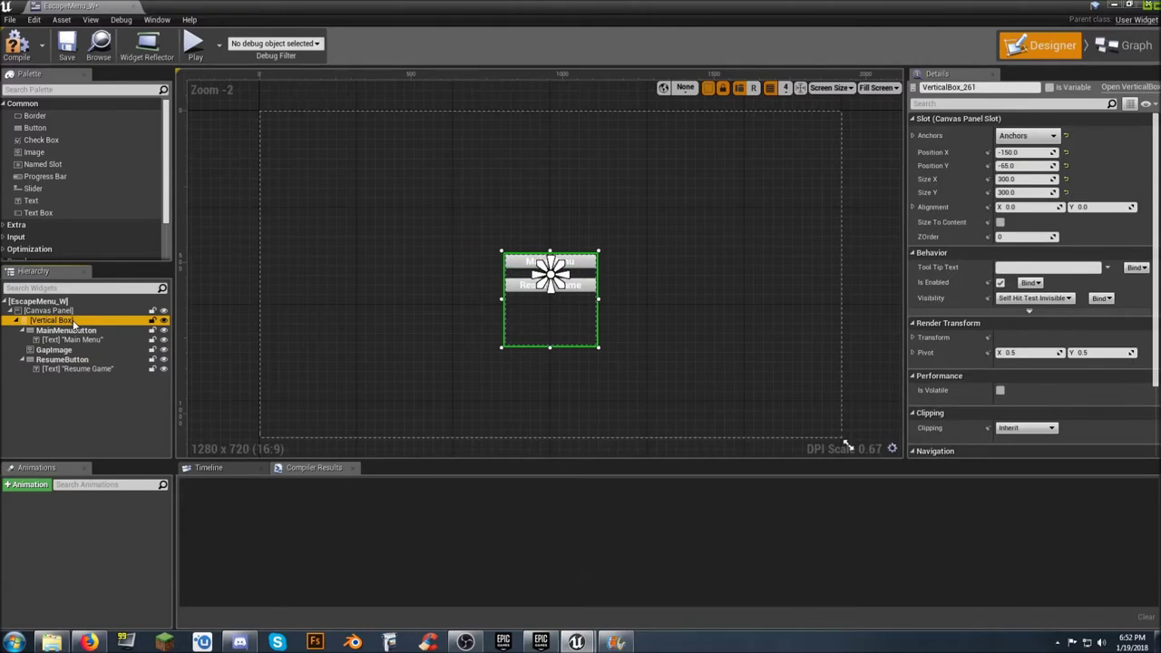
- Paste the copied gap image into the vertical box as Image_0
right_click(74, 322)
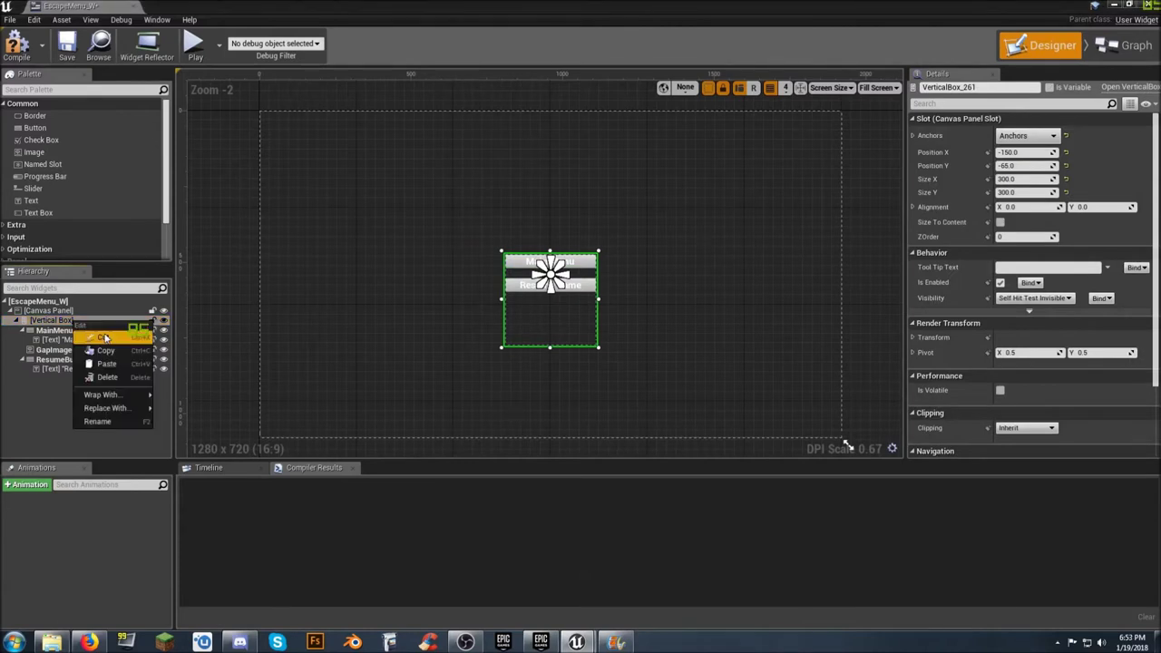
click(117, 365)
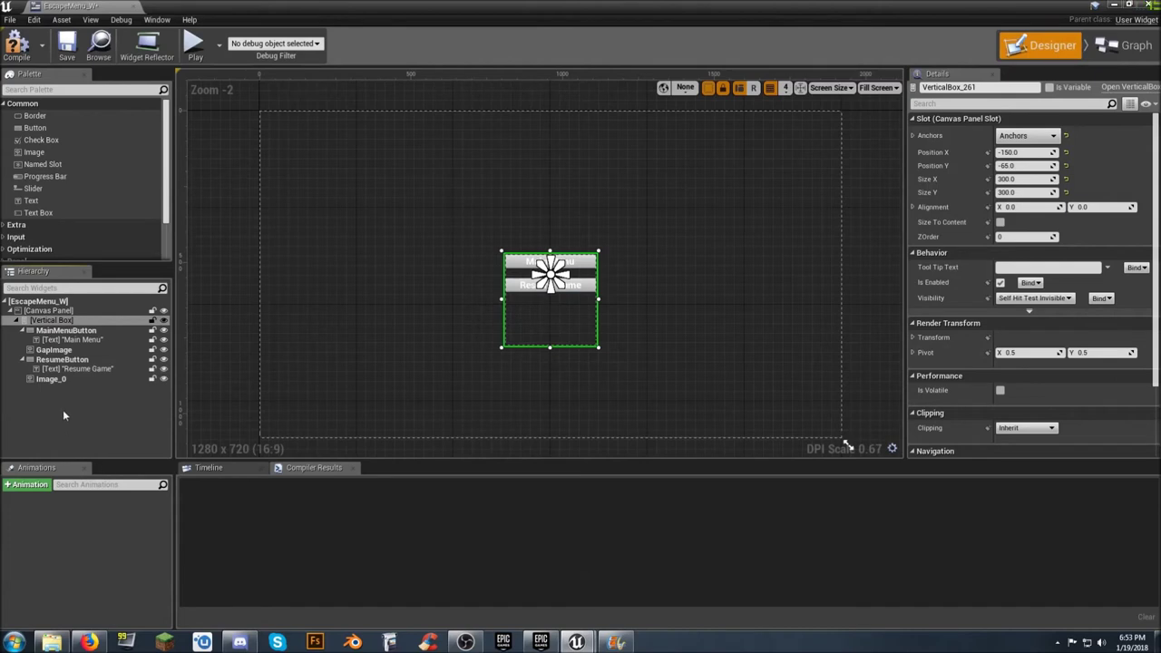
click(75, 384)
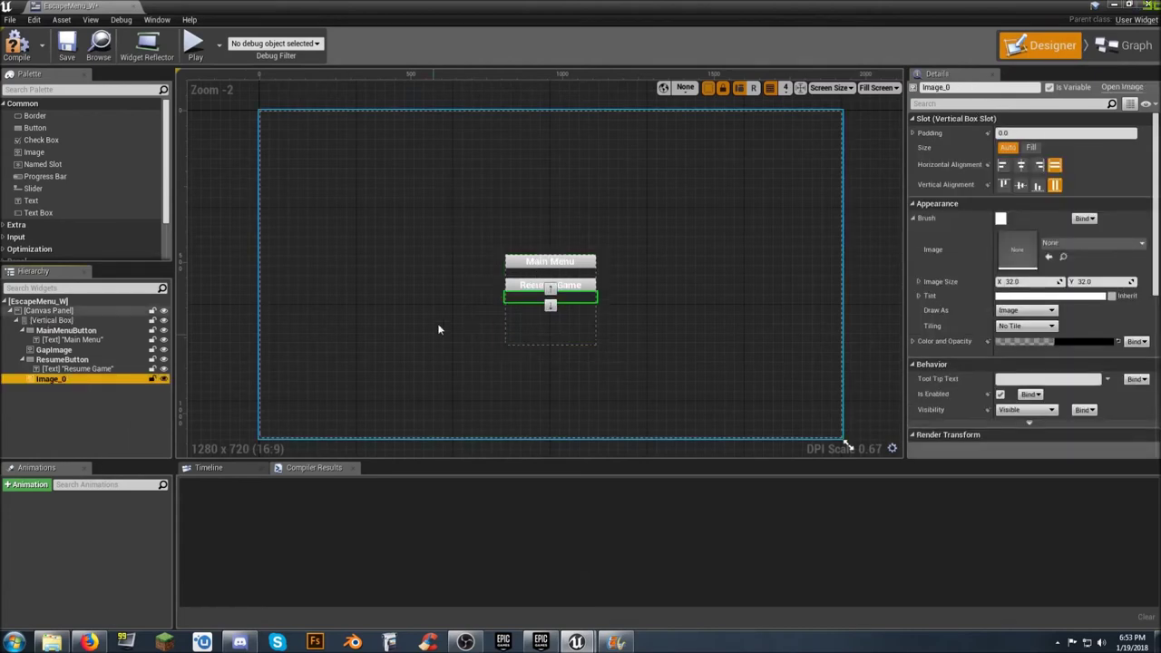
click(61, 395)
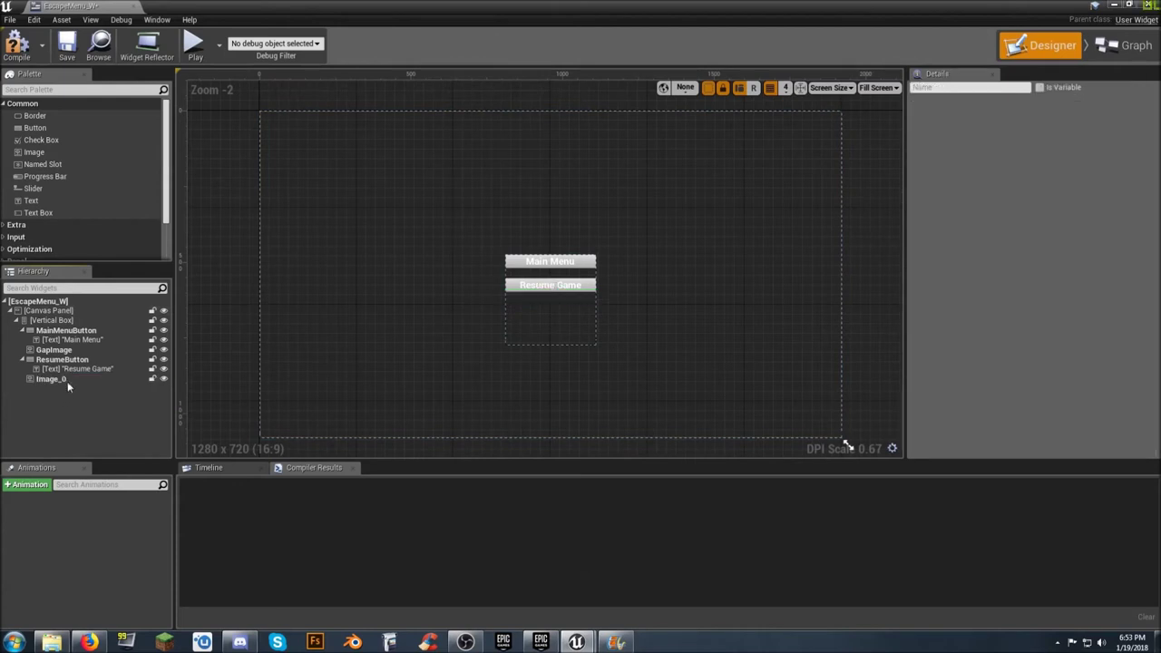
- Copy MainMenuButton and paste it into the vertical box as Button_0
click(75, 335)
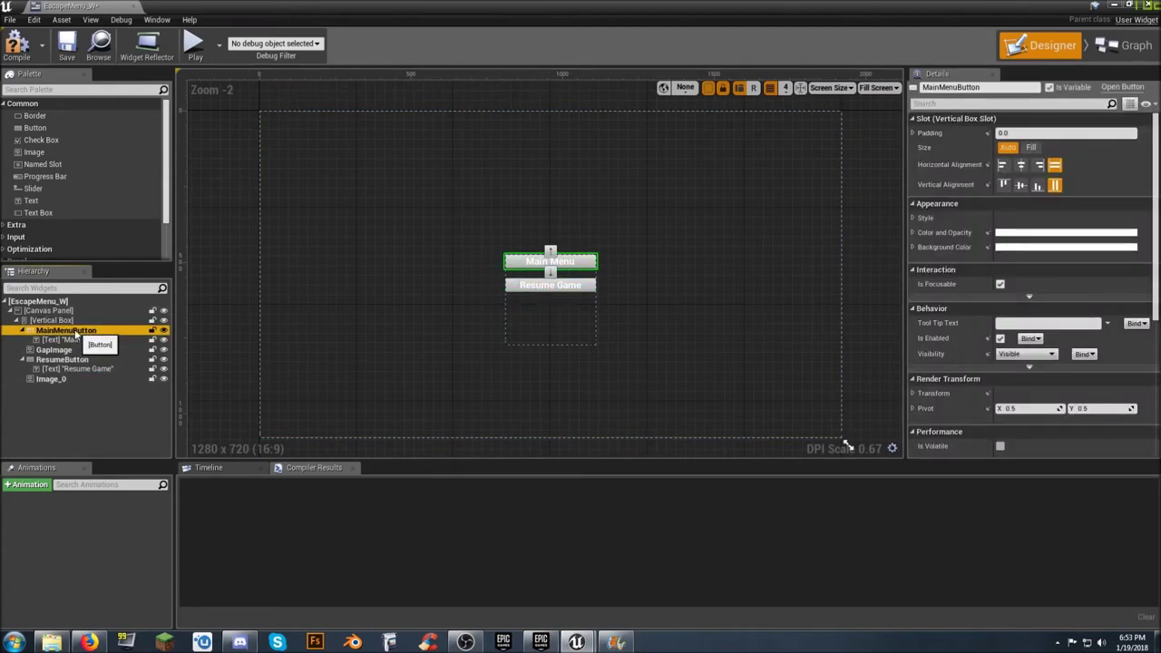
right_click(76, 334)
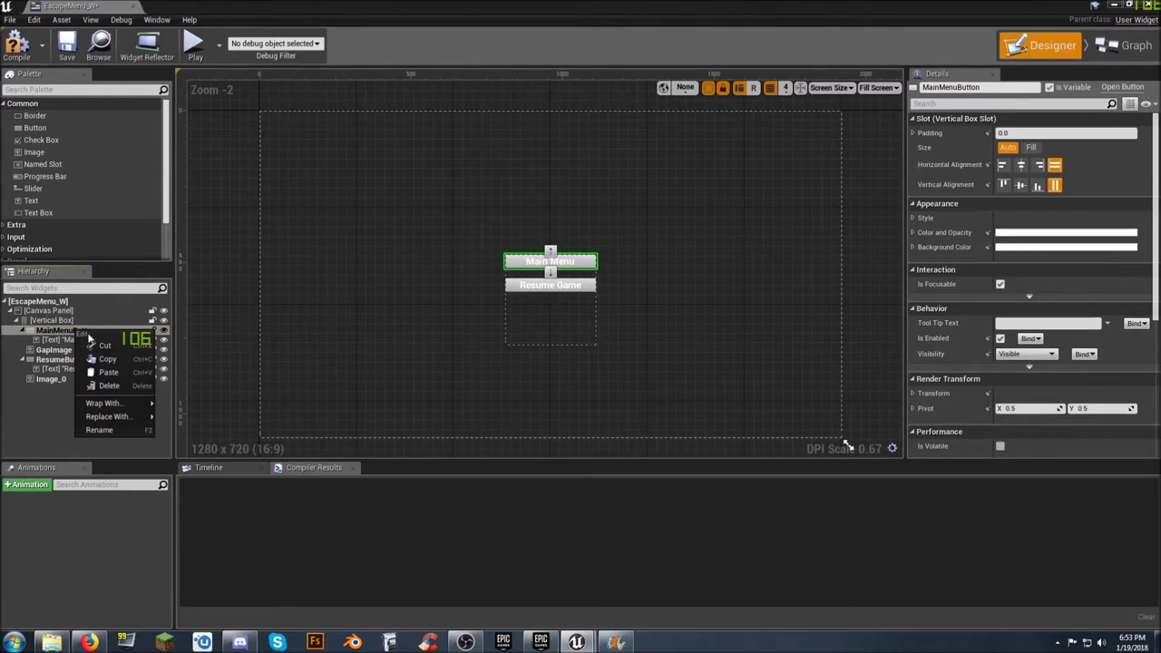
click(109, 360)
click(63, 322)
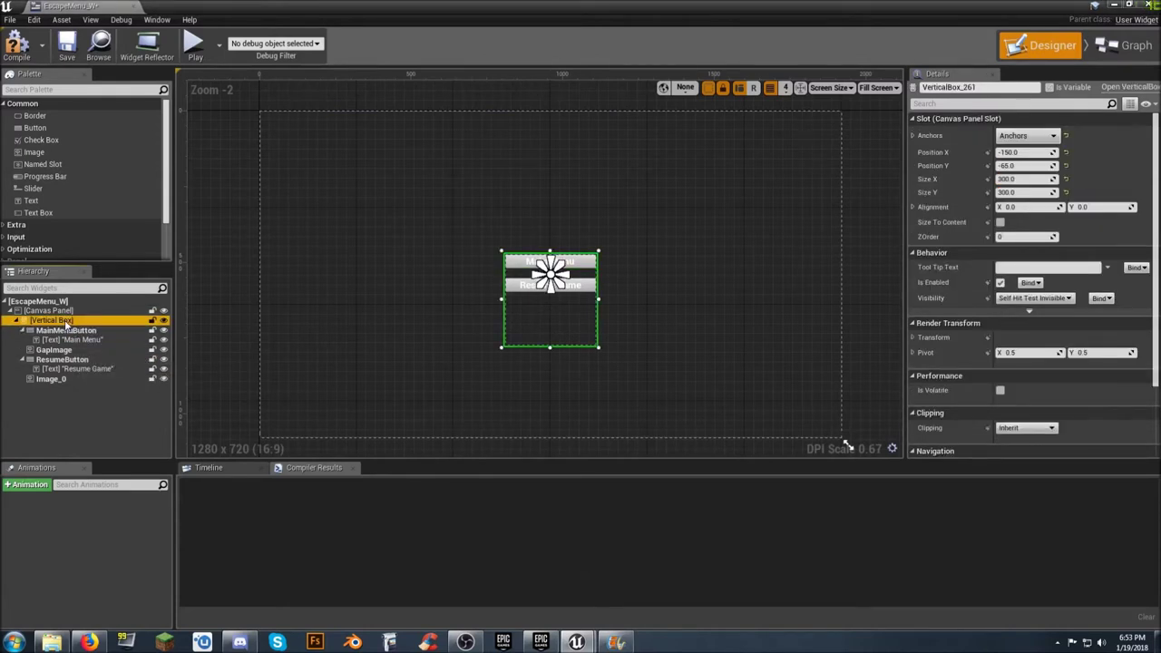
right_click(65, 324)
click(99, 364)
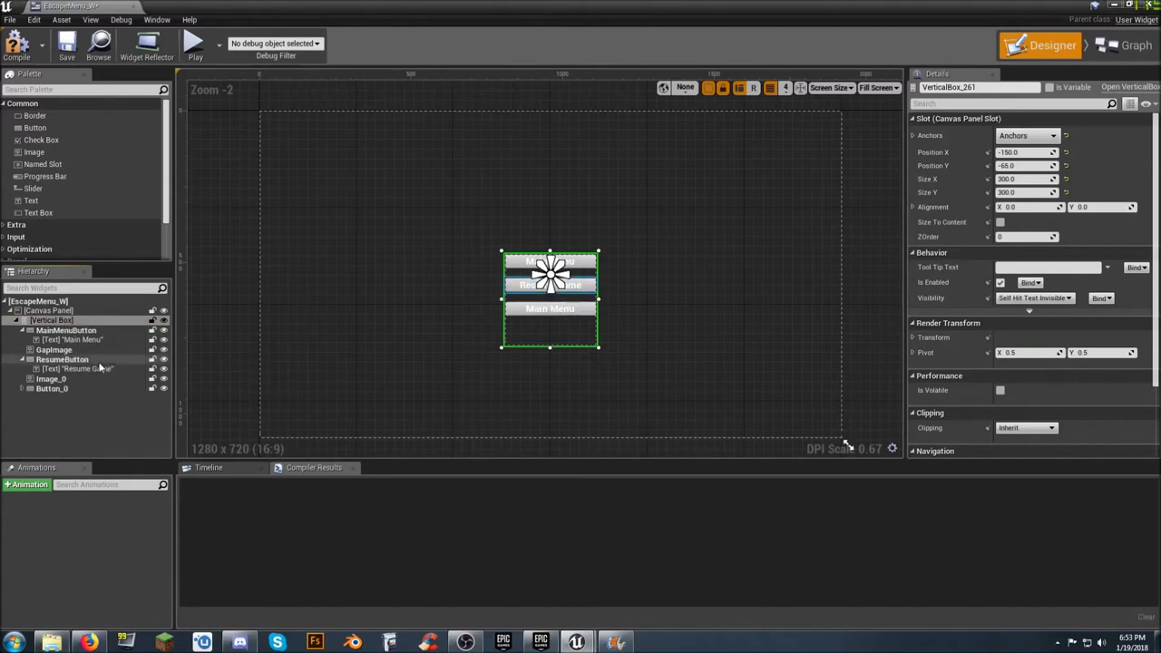
click(22, 360)
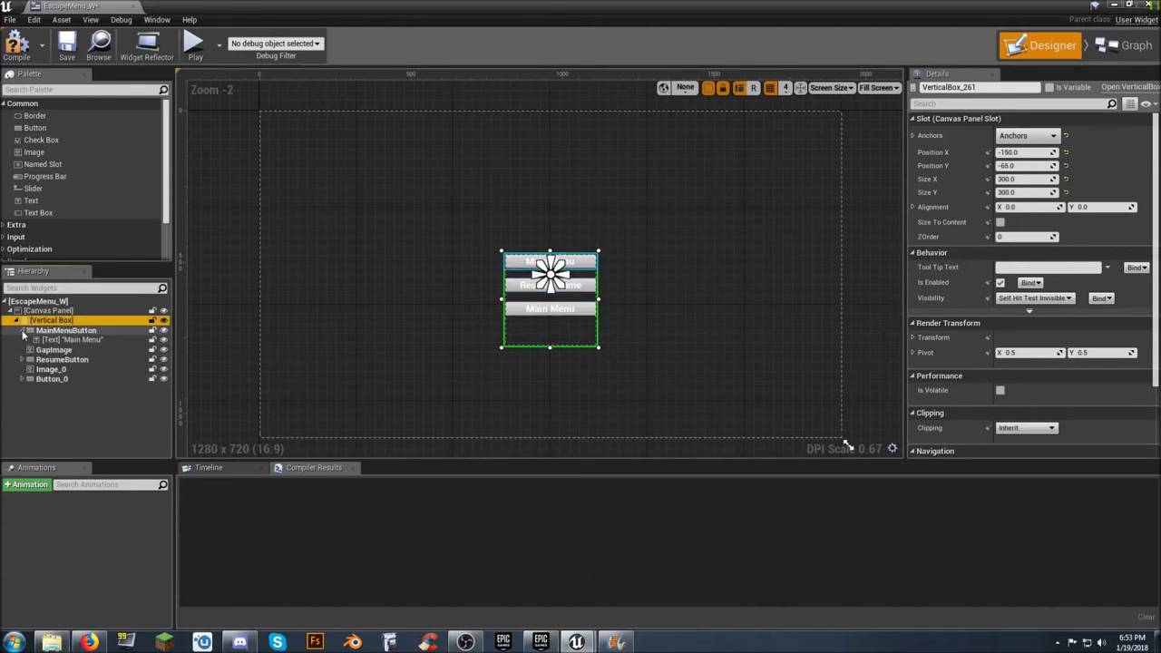
click(22, 330)
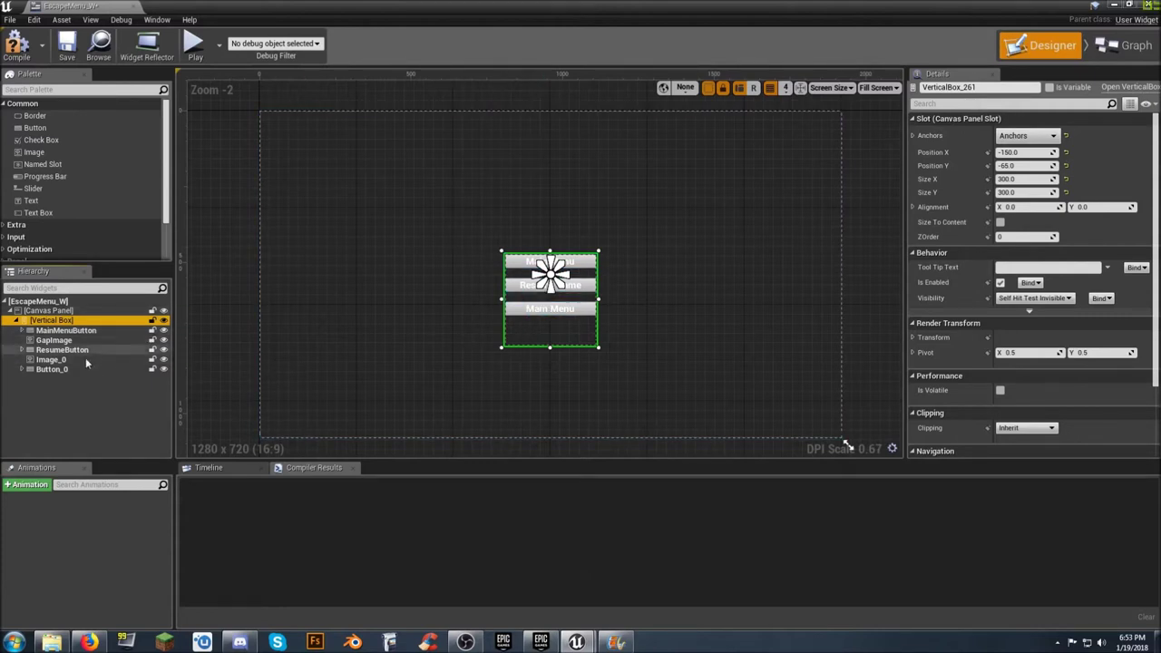
click(54, 369)
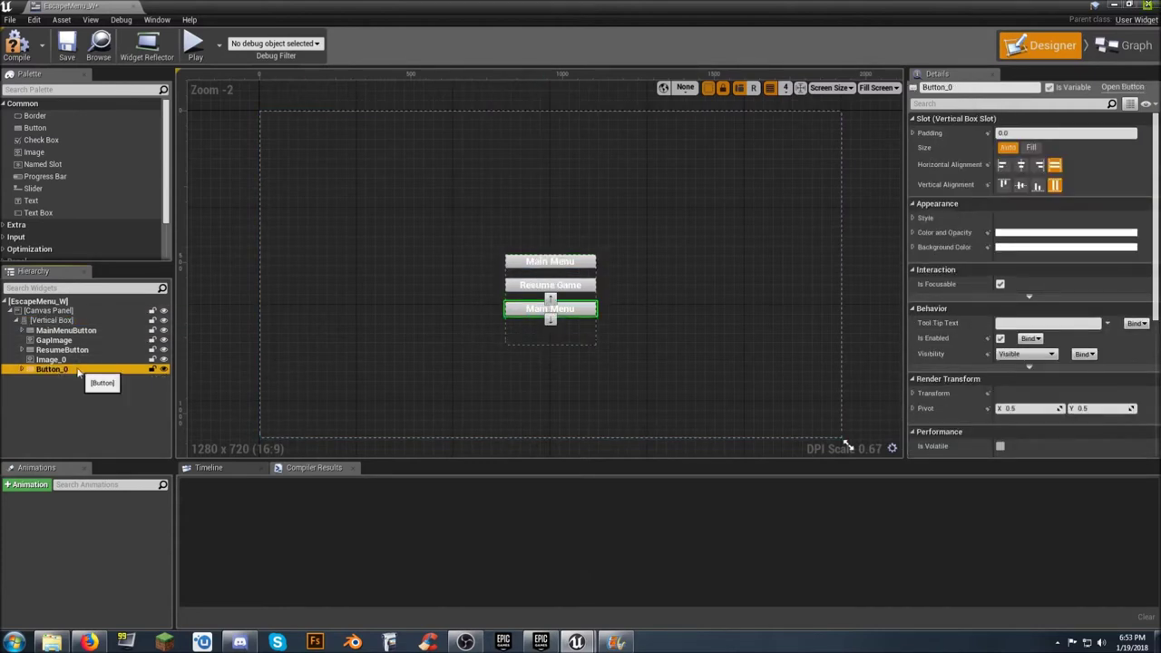
double_click(54, 369)
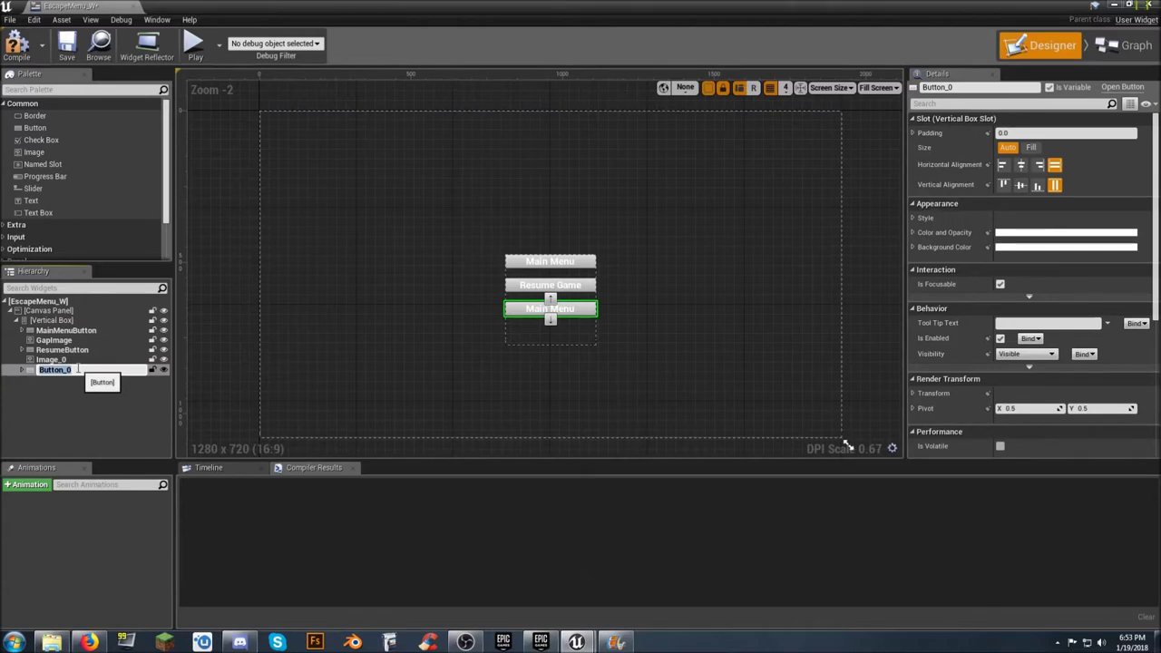
- Rename Button_0 to CharSelButton
text(CharSelButton)
key(Return)
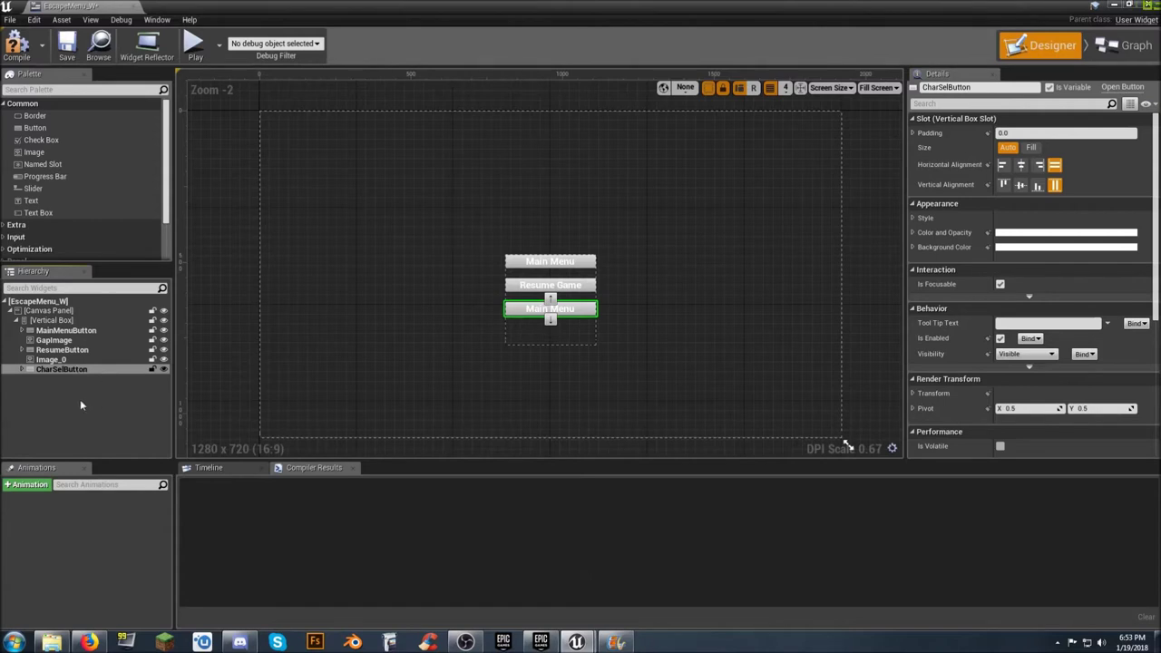
click(22, 368)
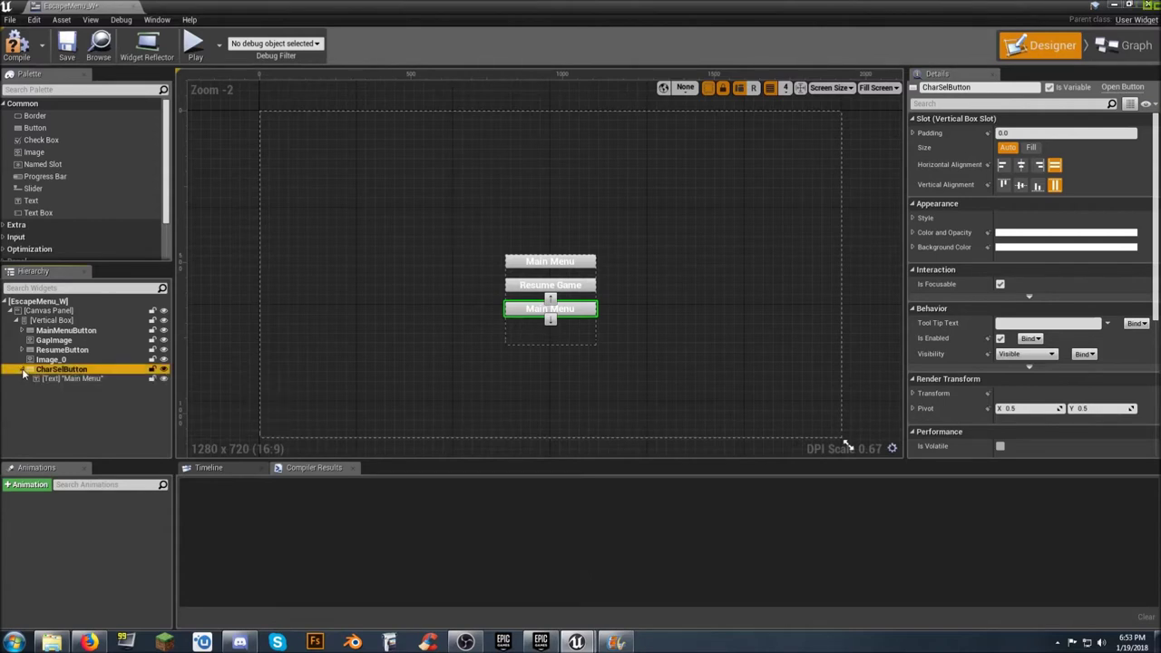
- Change CharSelButton's text label from Main Menu to 'Character Select'
click(80, 378)
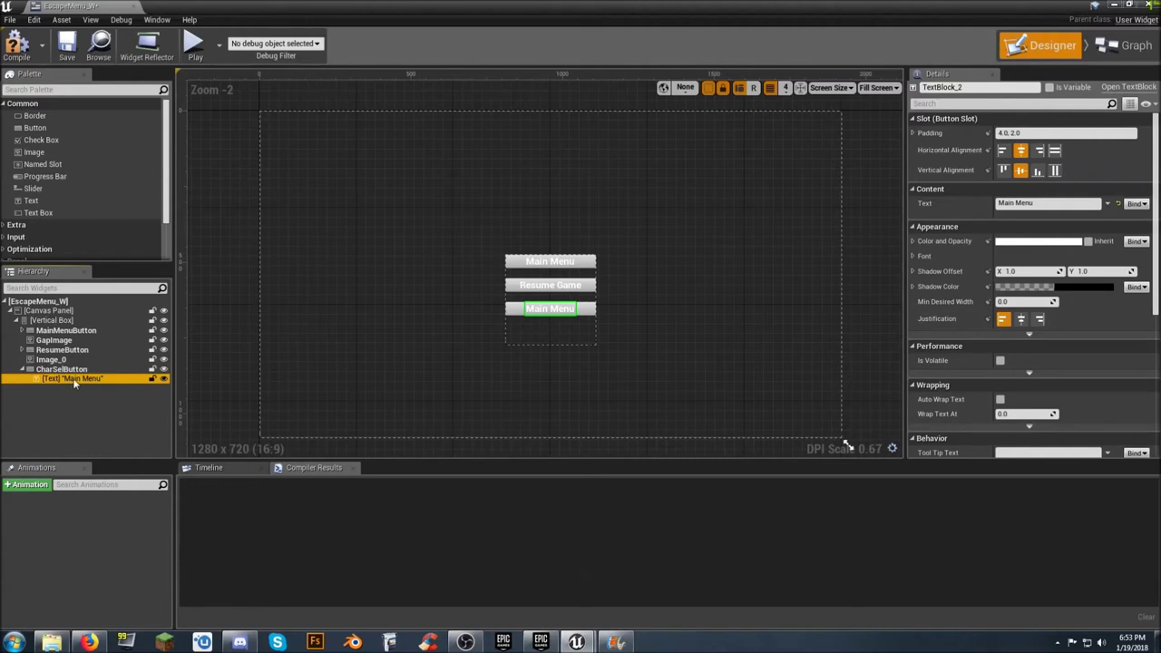
click(74, 378)
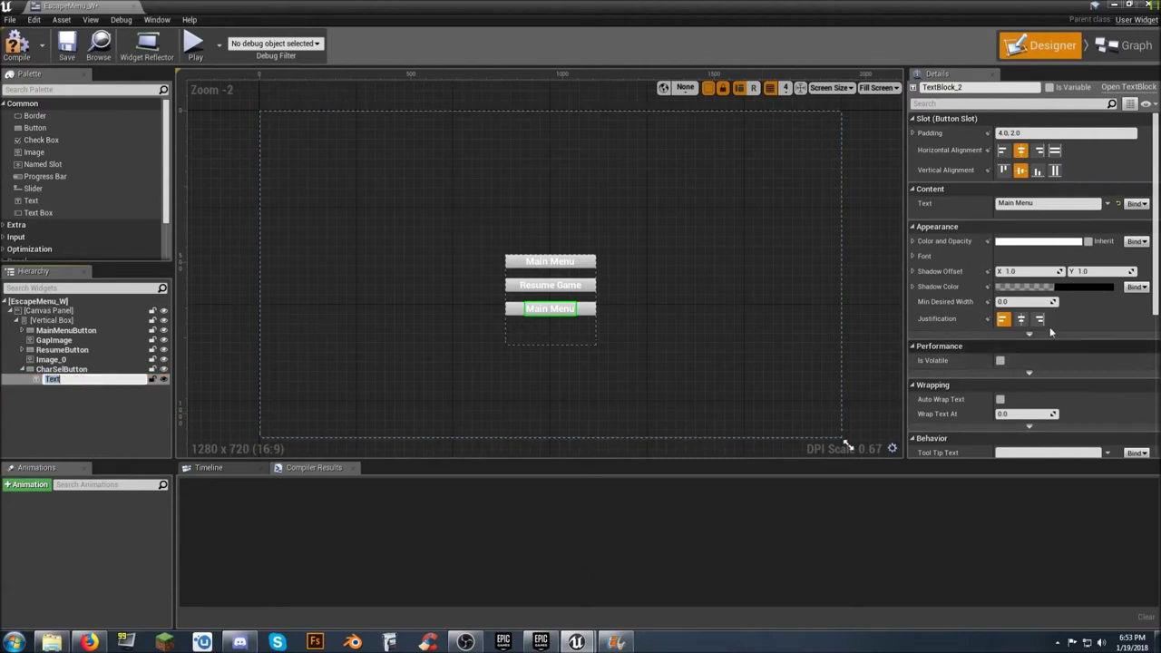
click(995, 202)
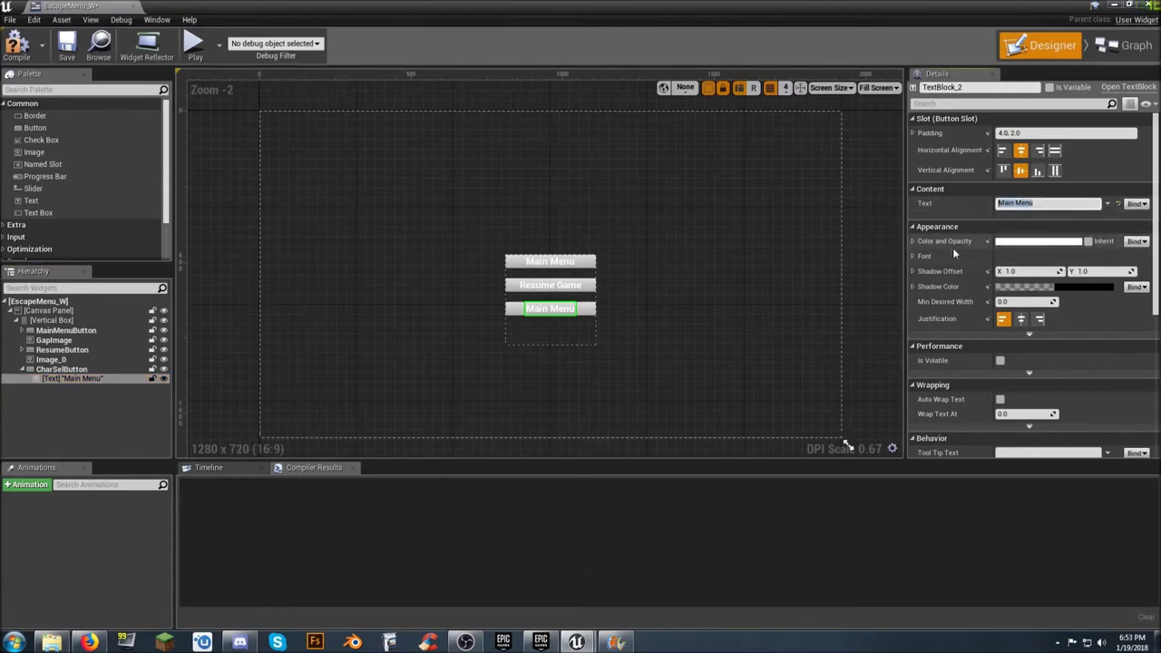
text(Character Select)
key(Return)
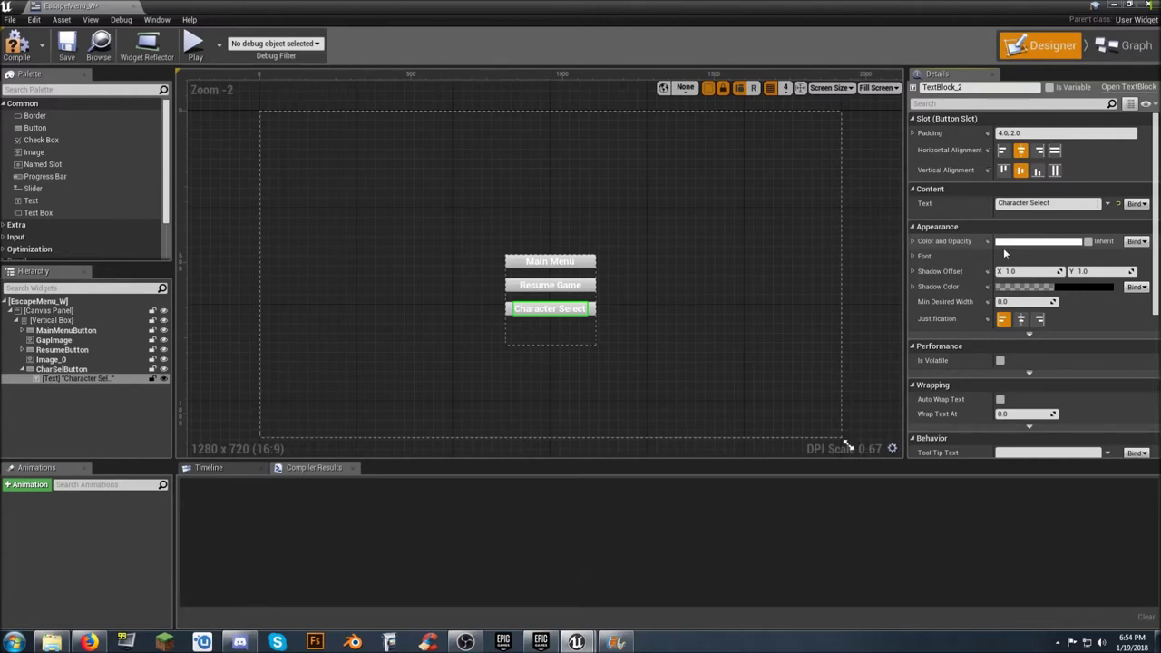
- Shrink the vertical box to a Size Y of 200
click(426, 383)
click(537, 323)
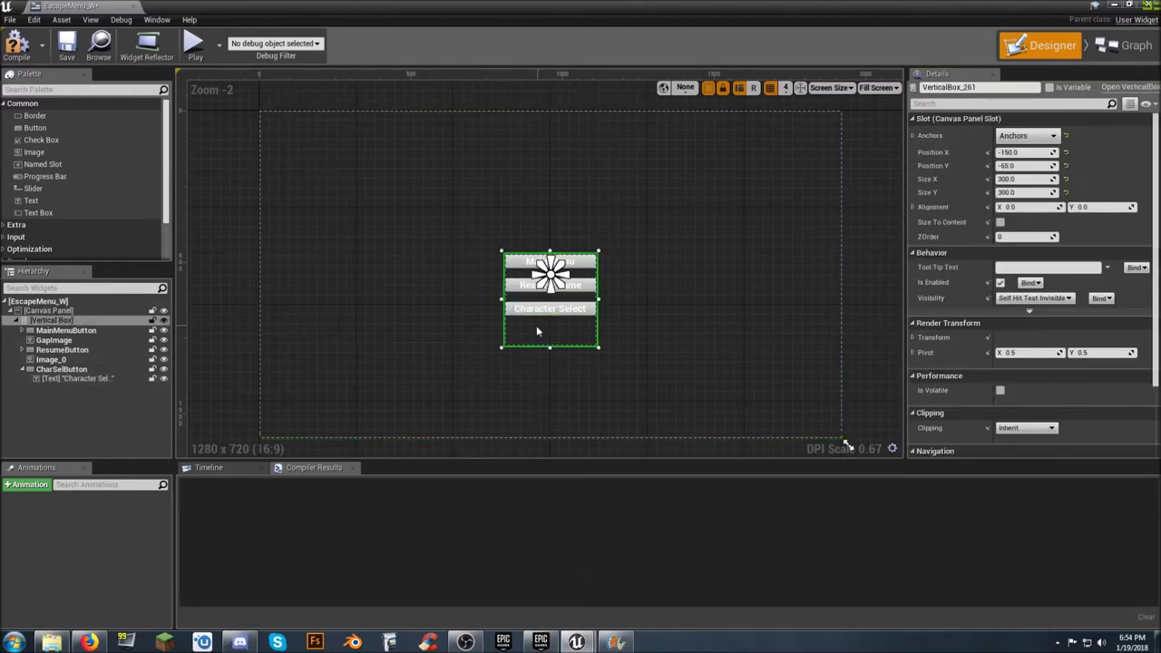
drag(550, 345, 546, 319)
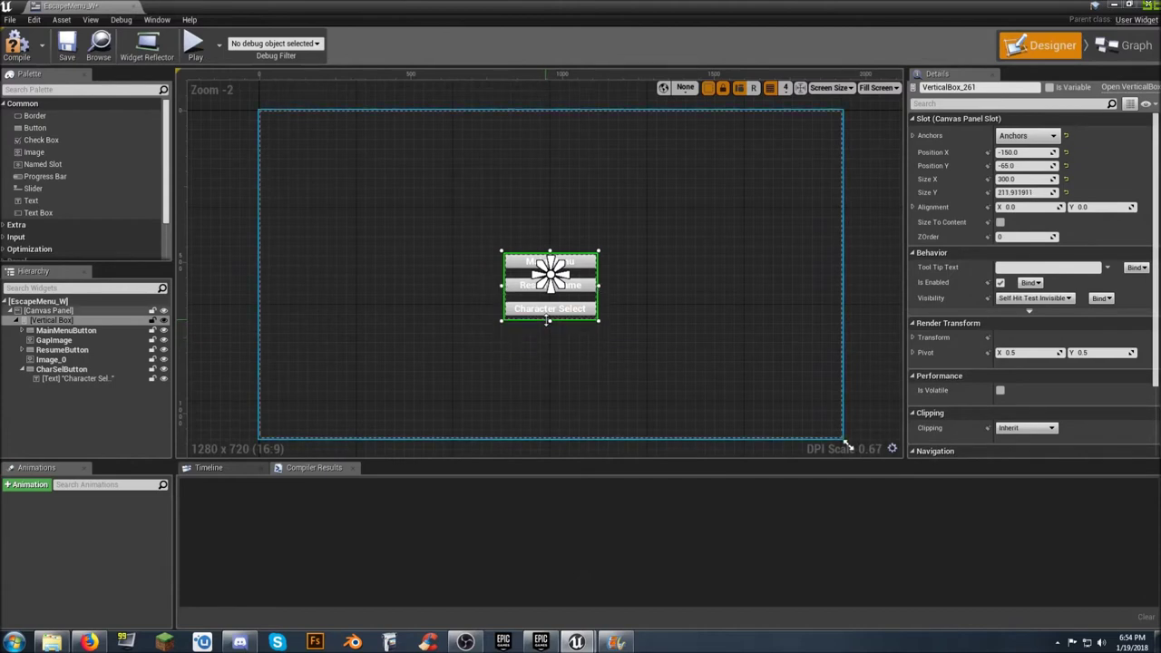
drag(547, 319, 547, 319)
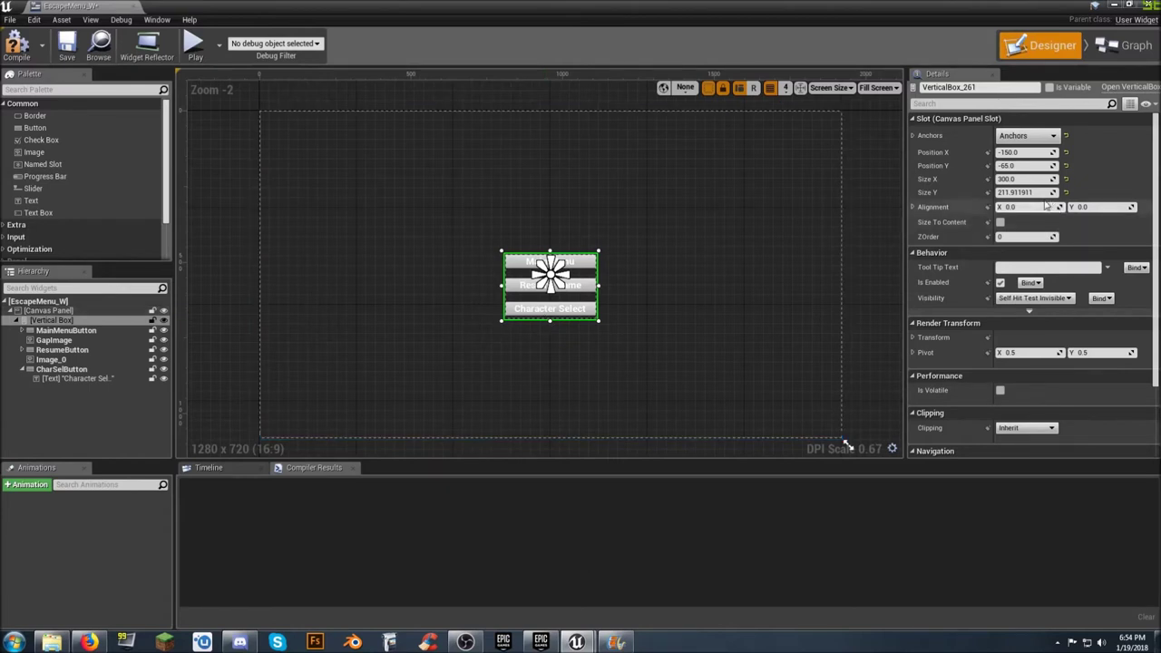
click(1020, 192)
text(2002)
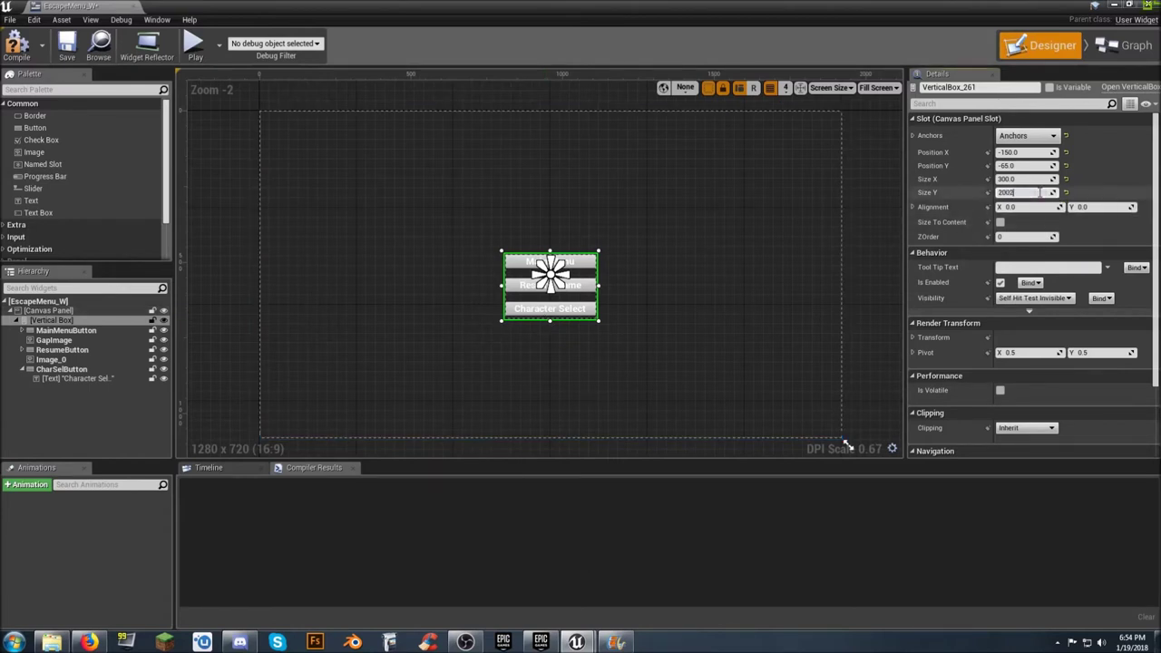
key(BackSpace)
key(Tab)
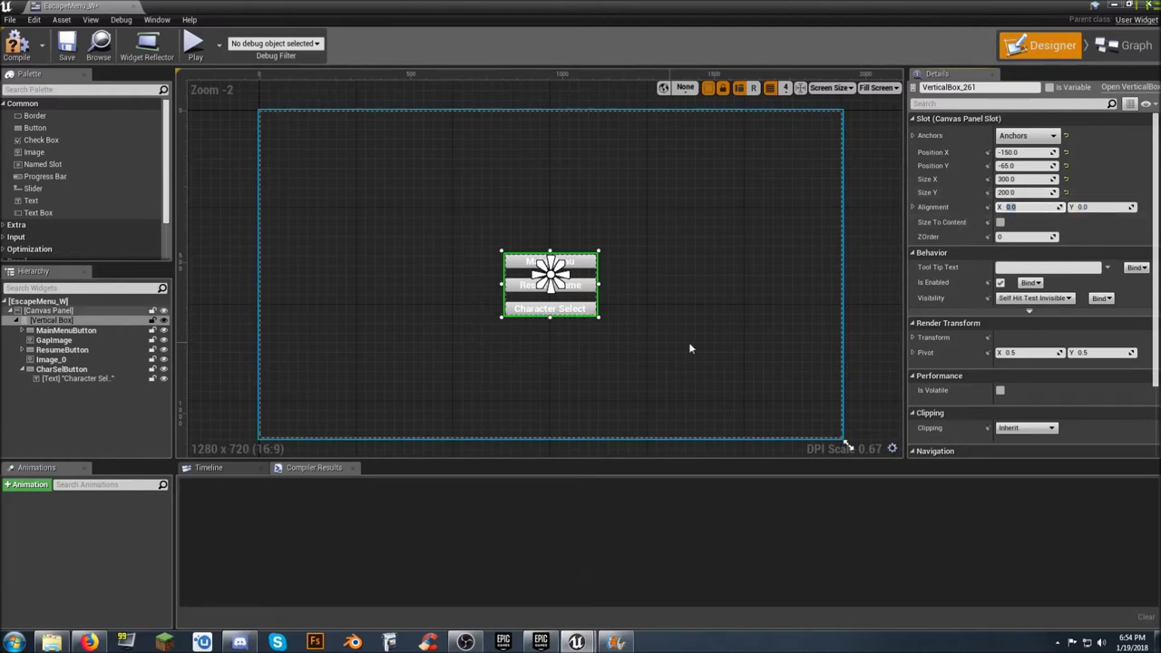
click(862, 309)
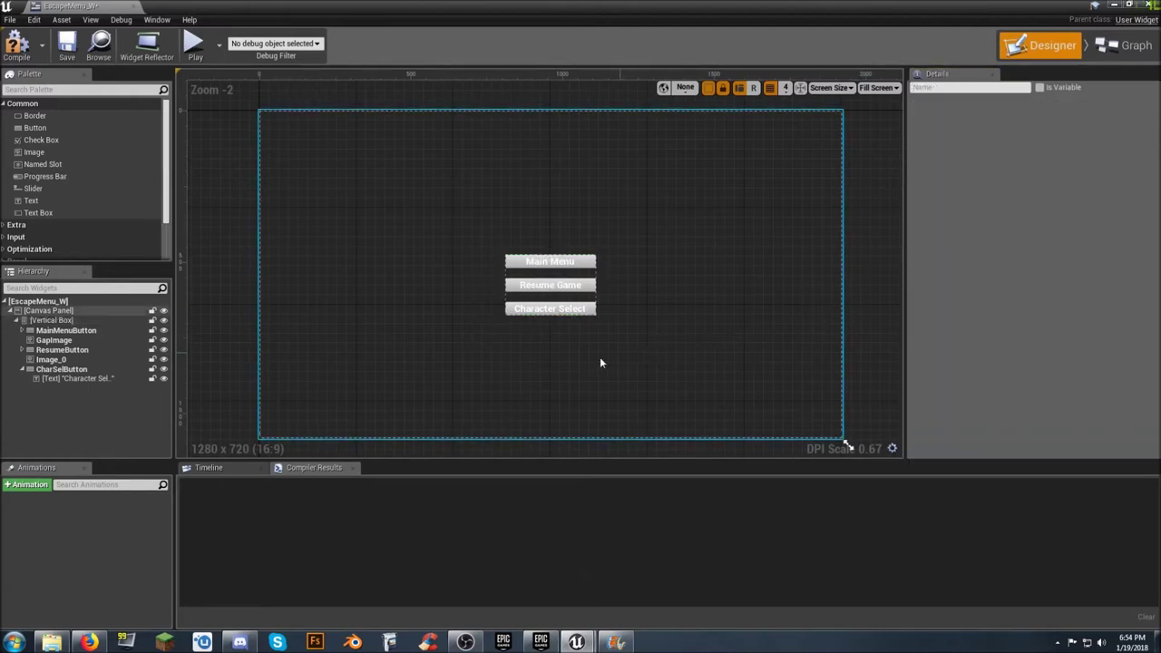
- Raise the vertical box to Position Y -100
click(52, 322)
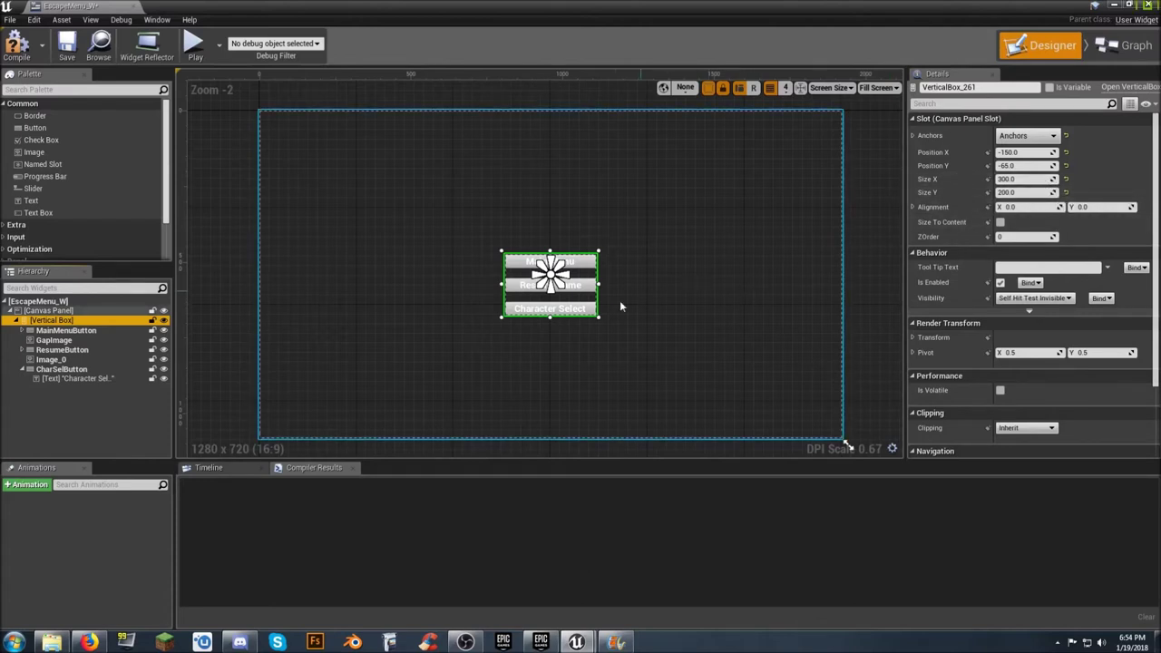
click(1022, 166)
text(-100)
key(Tab)
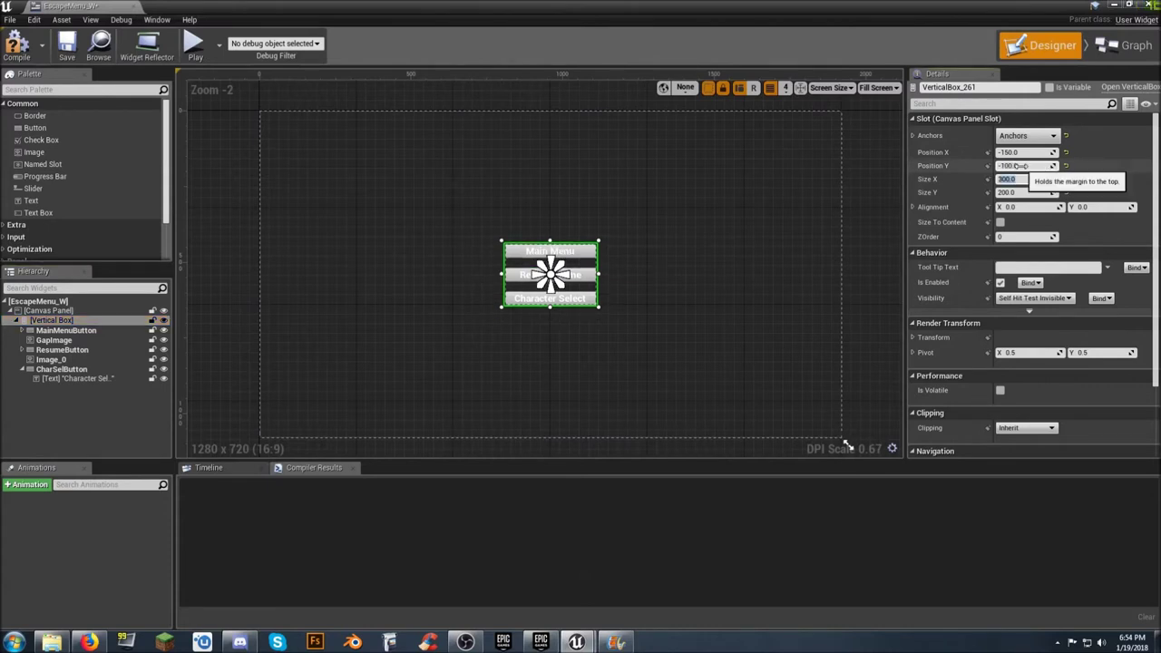
click(875, 321)
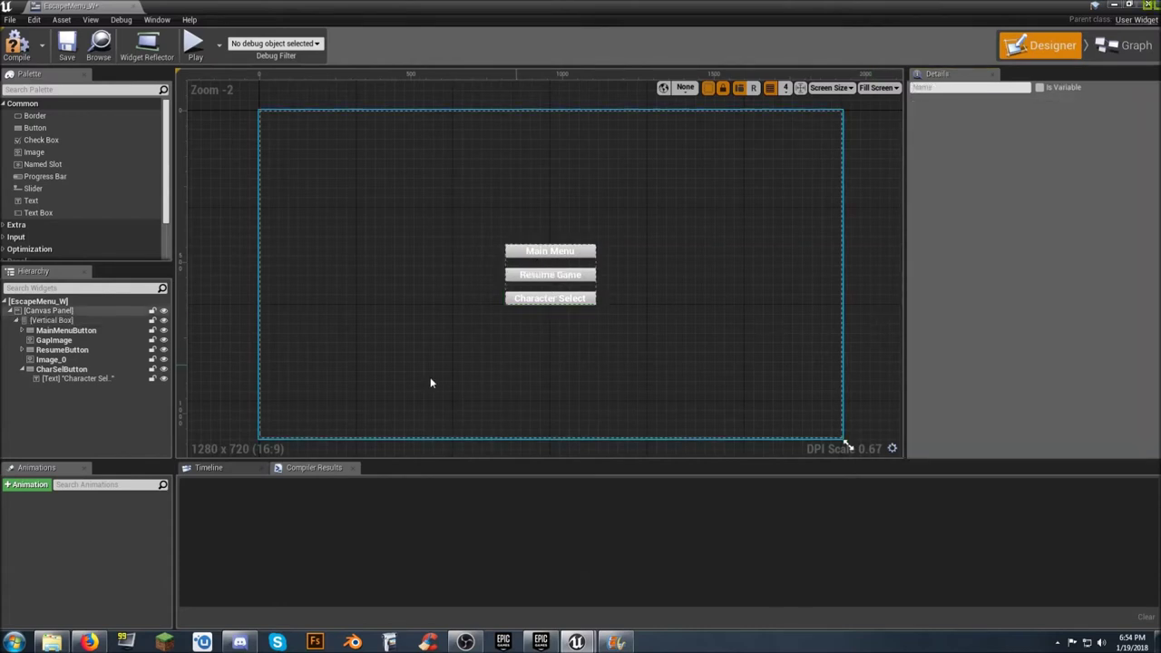
- Fine-tune the box height through 210 and 206, settling on Size Y 204
click(51, 320)
click(1021, 192)
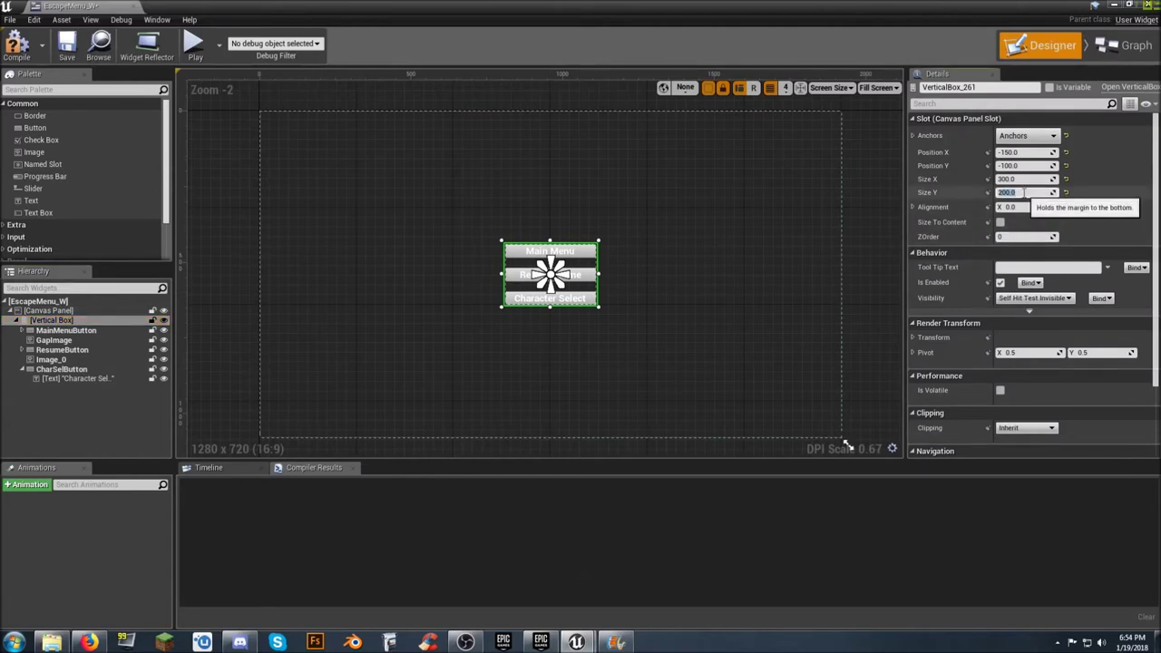
text(210)
key(Tab)
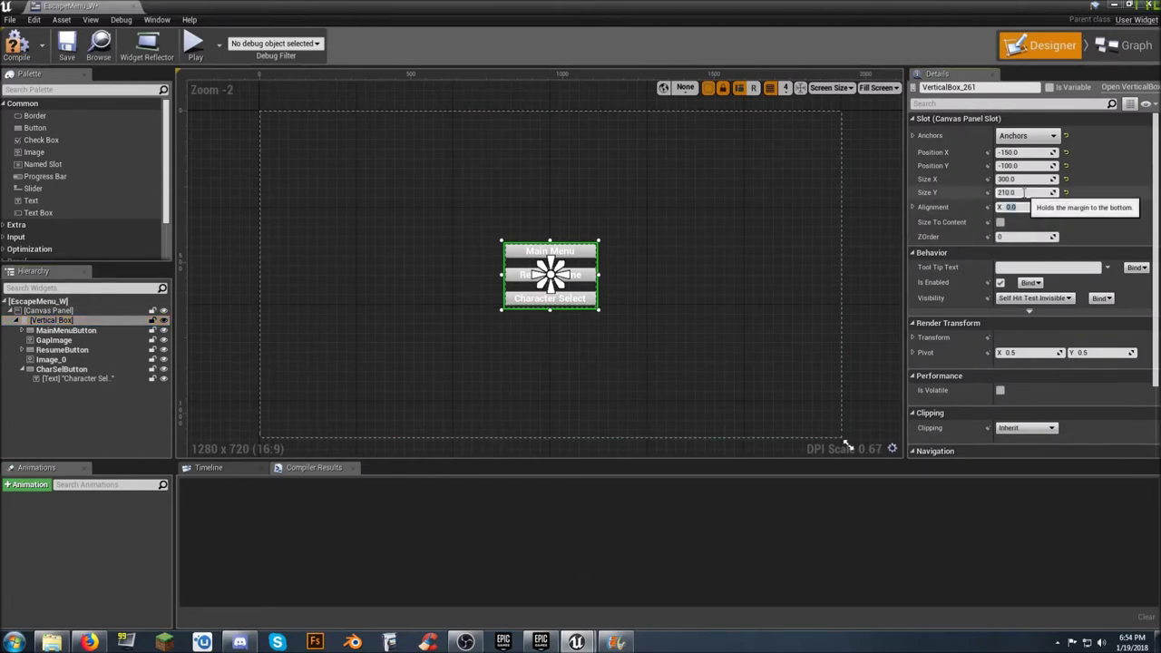
click(1025, 193)
text(20)
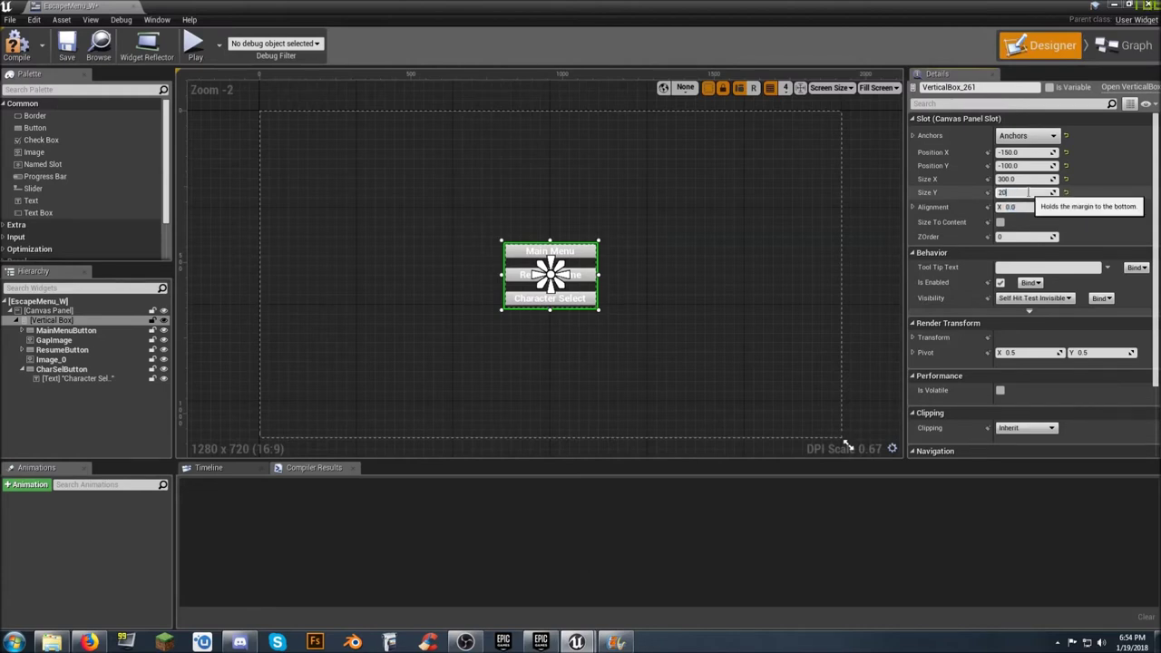
text(6)
key(Tab)
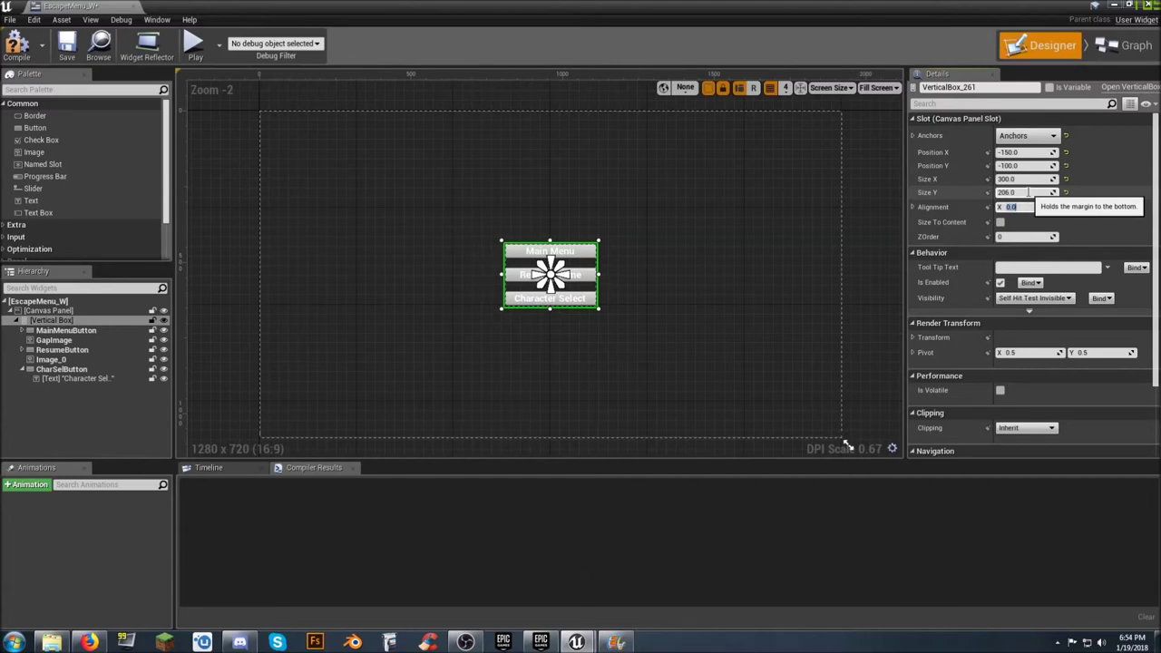
click(1024, 192)
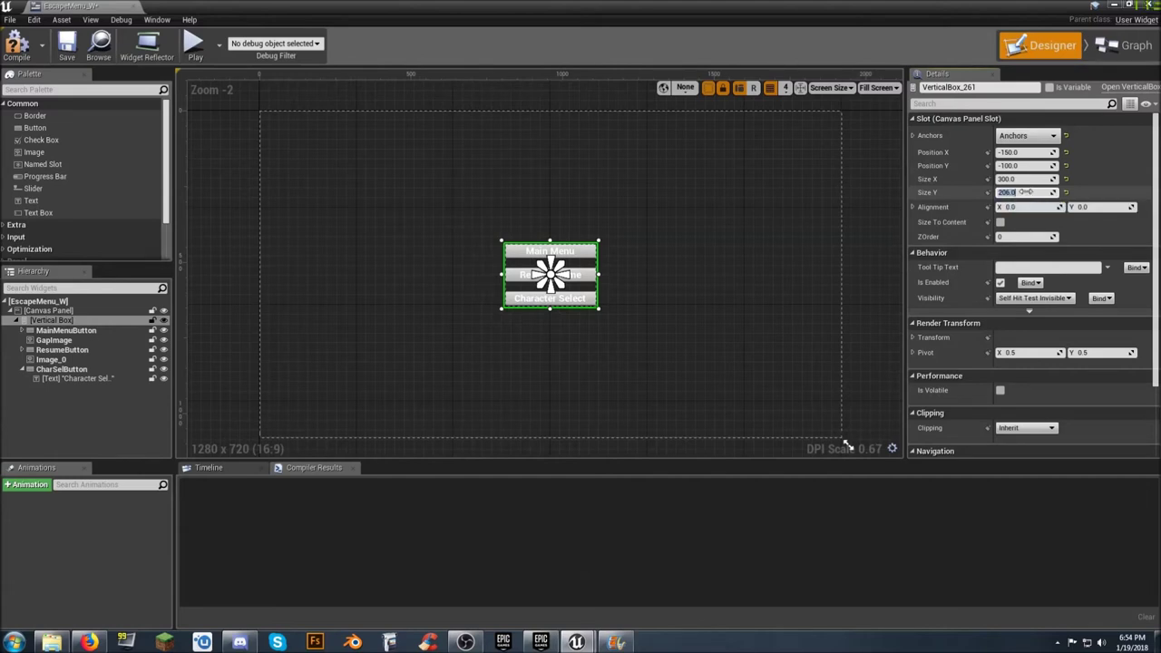
text(204)
key(Tab)
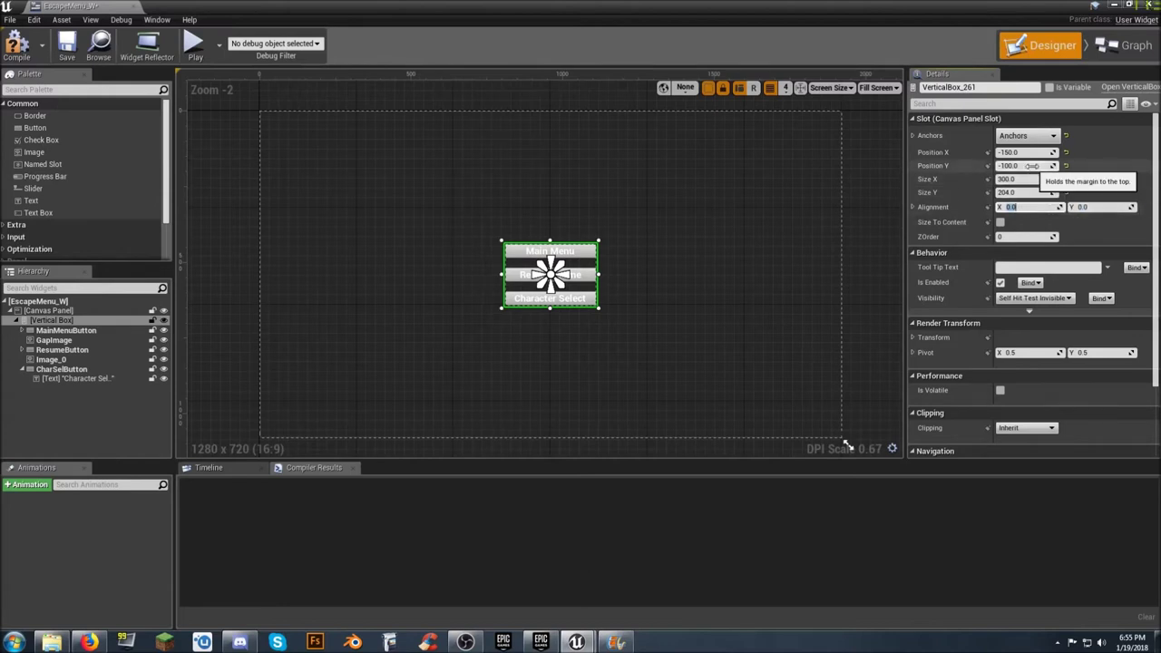
- Set the box's Position Y to -102 and preview the final layout
click(1031, 166)
text(-)
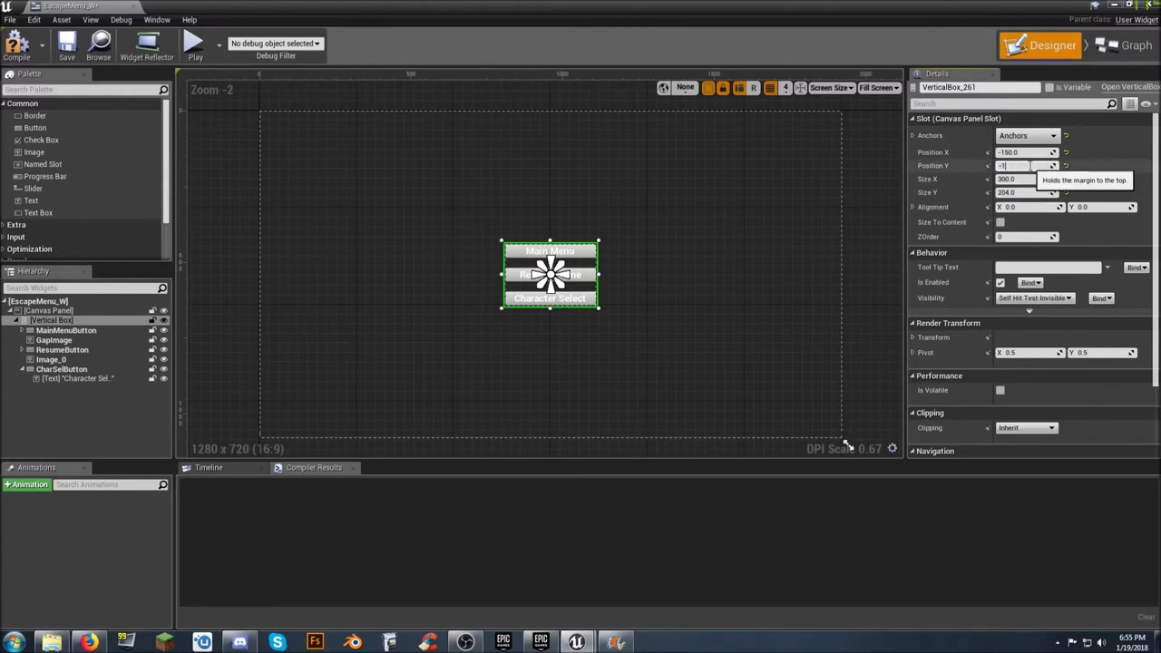
text(102)
key(Tab)
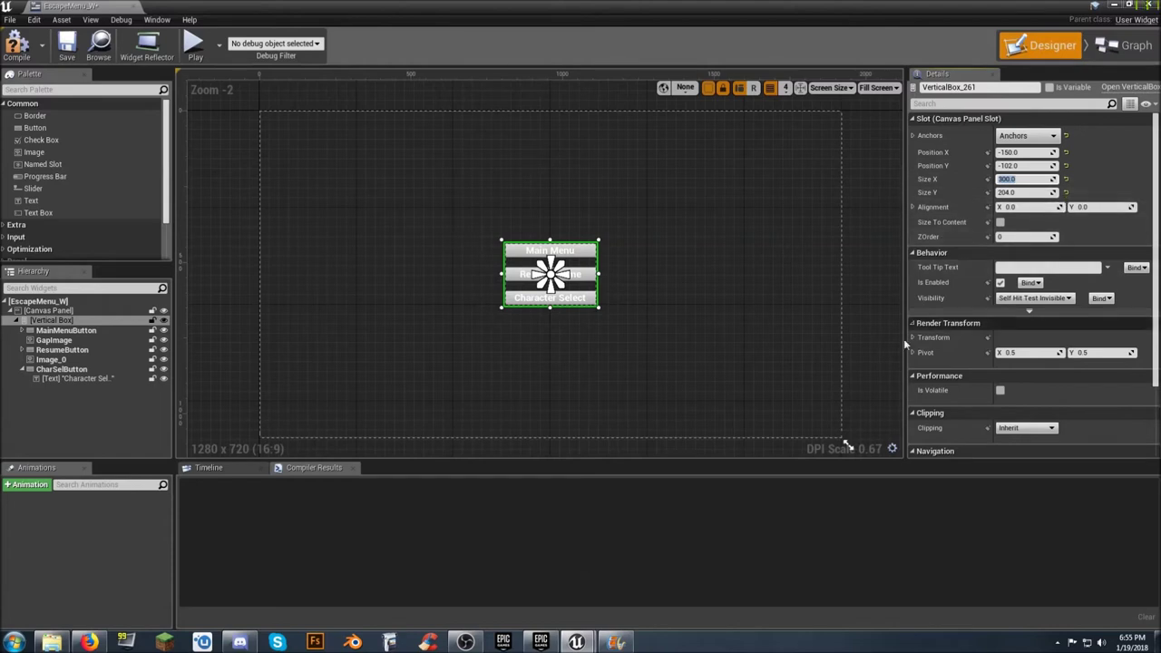
click(878, 351)
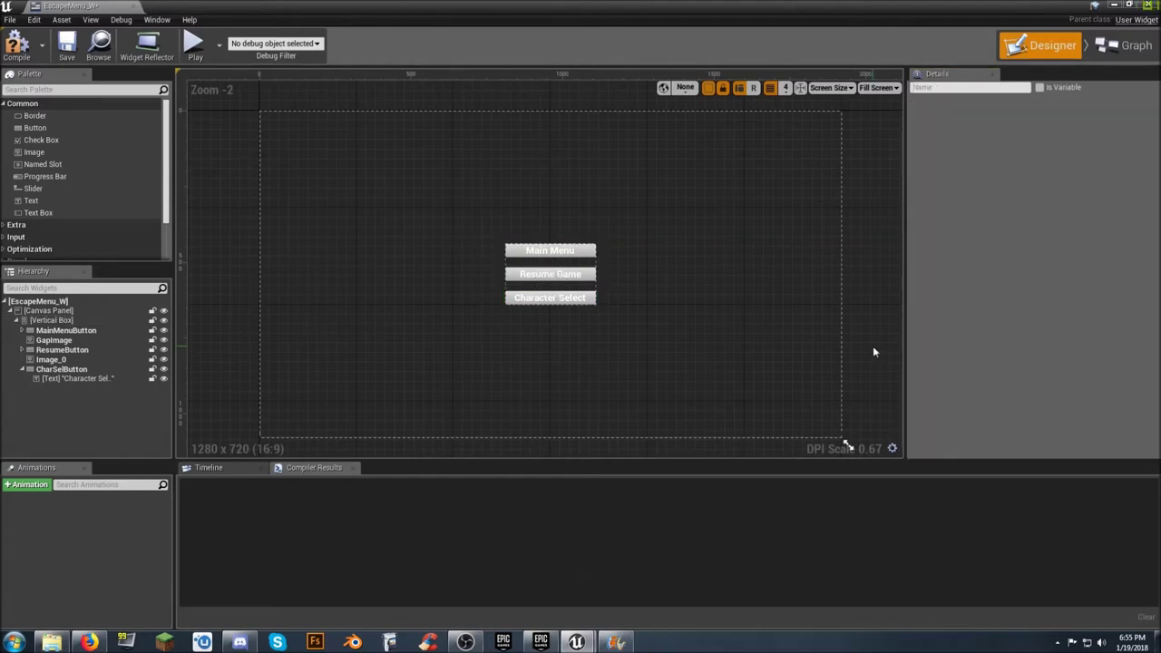
- Add an On Clicked (CharSelButton) event node to the EscapeMenu_W Event Graph
click(61, 369)
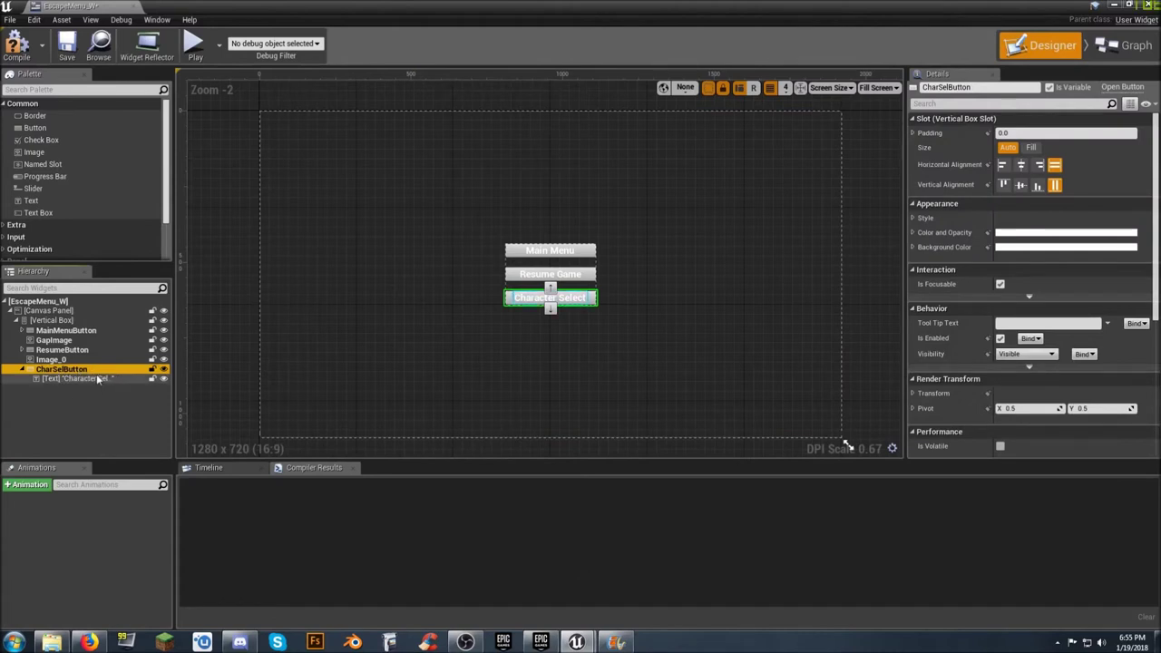
drag(1157, 212, 1150, 358)
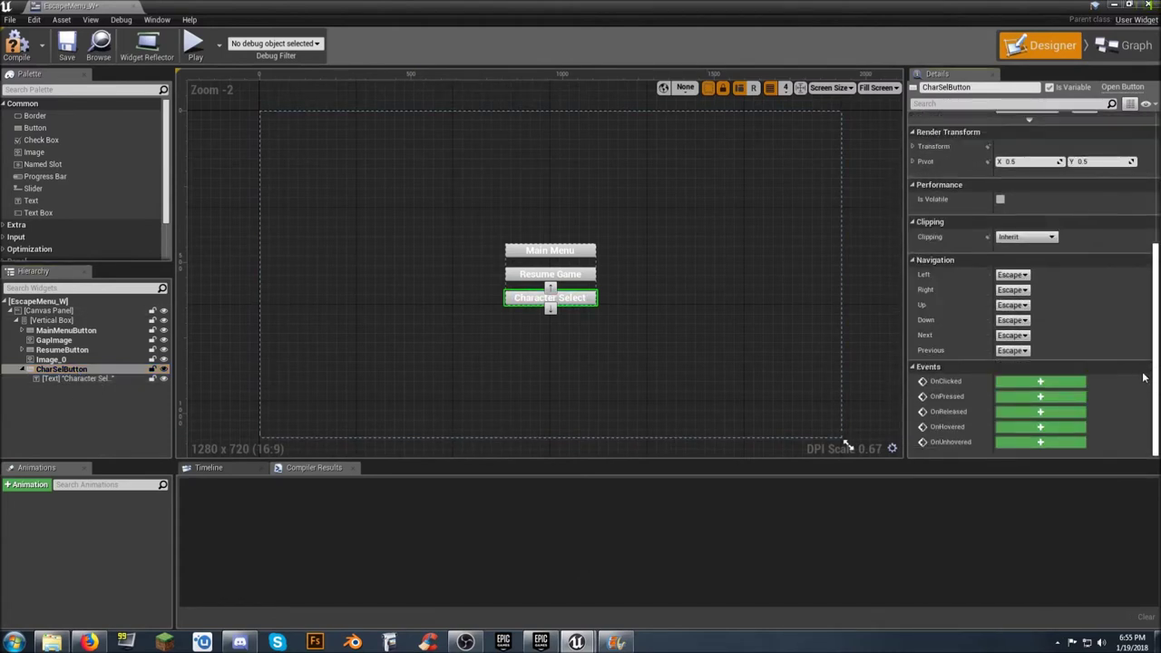
click(1004, 383)
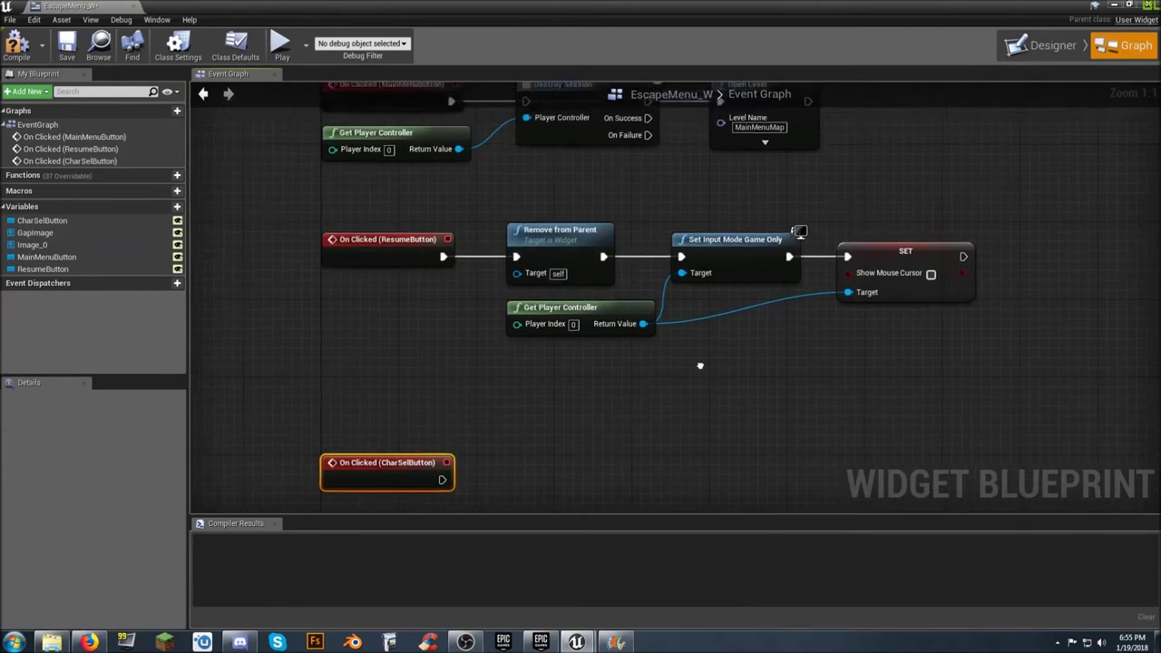
right_drag(675, 409, 677, 277)
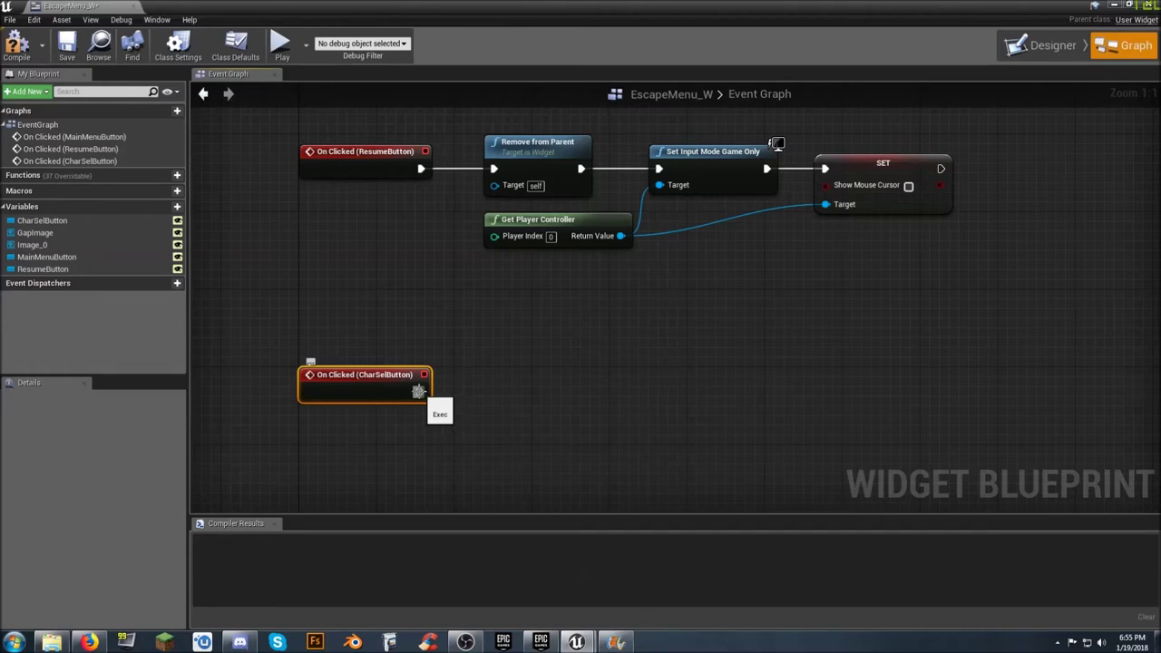
drag(88, 10, 215, 10)
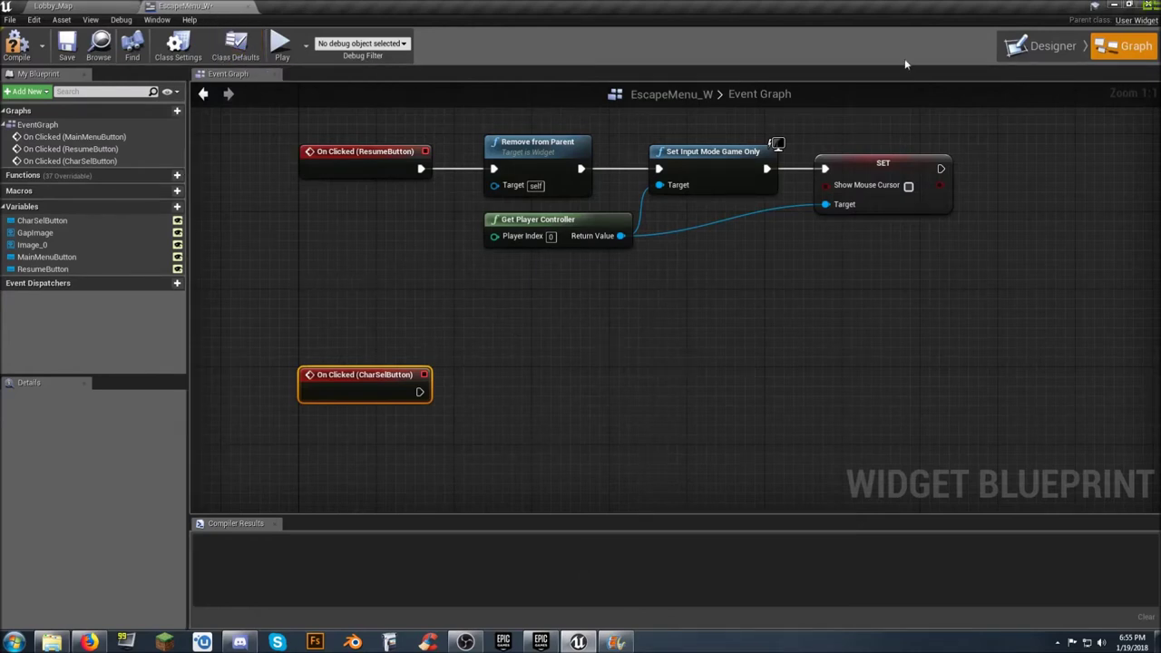
click(1045, 47)
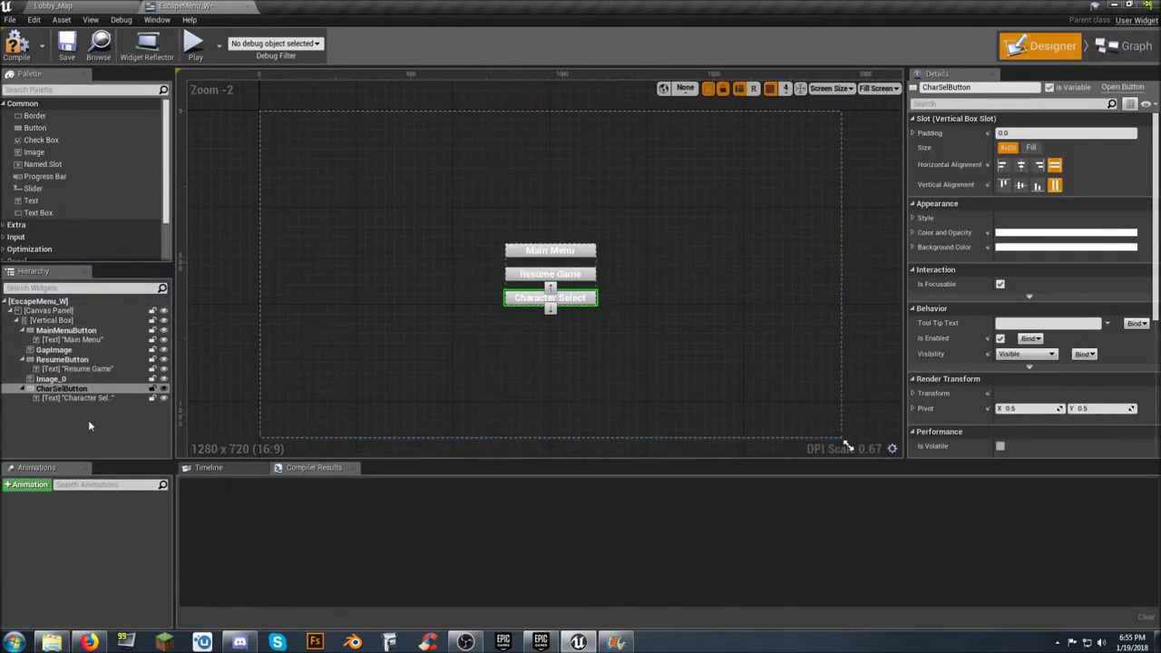
- Move CharSelButton above ResumeButton in the Hierarchy
click(26, 388)
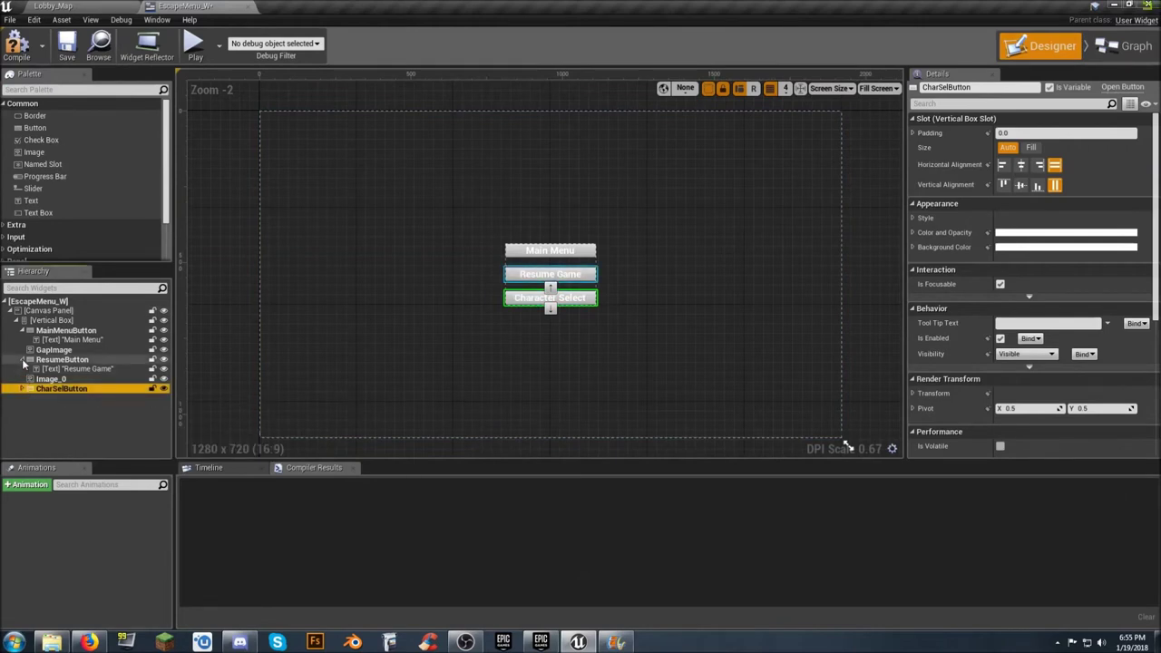
click(22, 359)
click(23, 331)
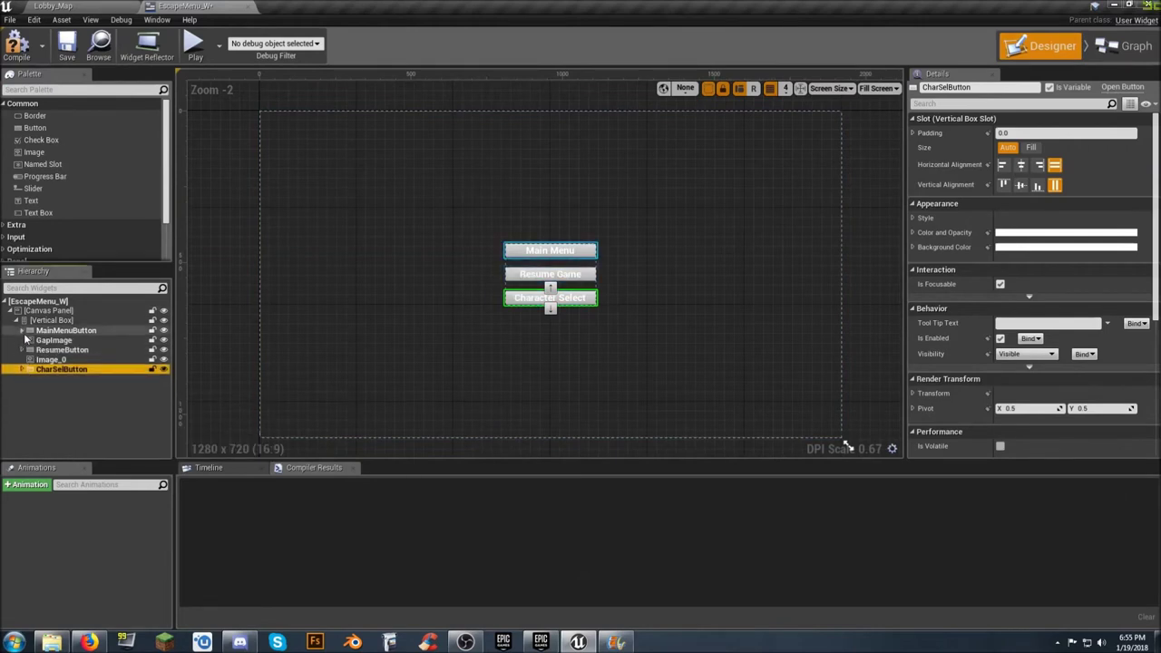
click(59, 377)
click(59, 370)
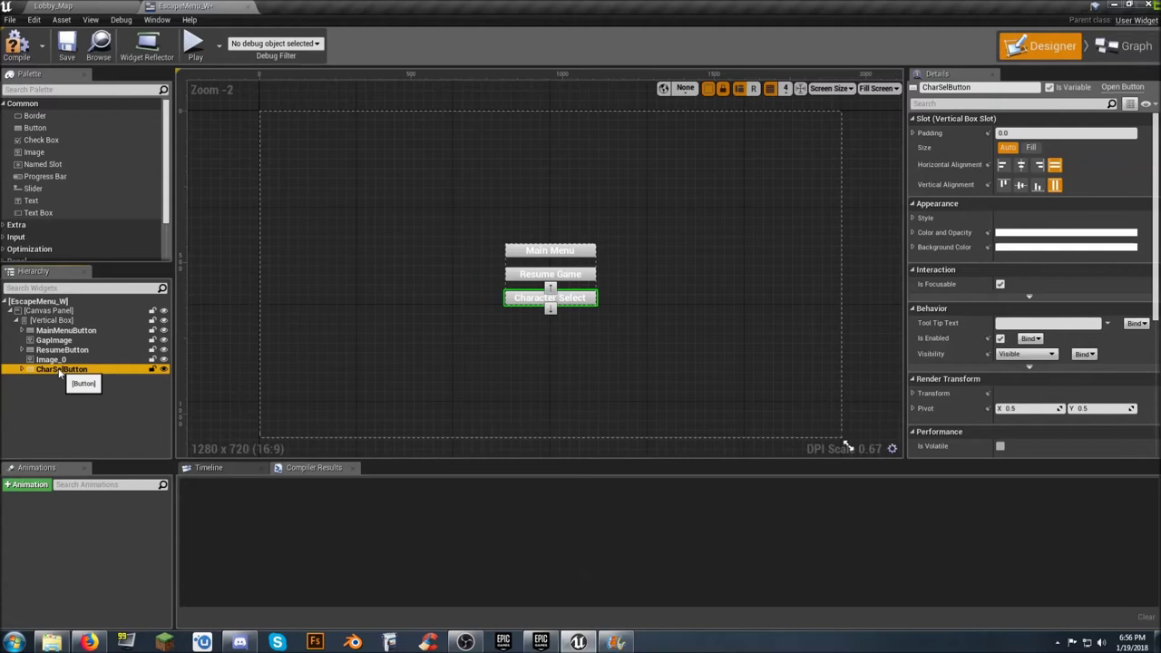
drag(59, 370, 59, 350)
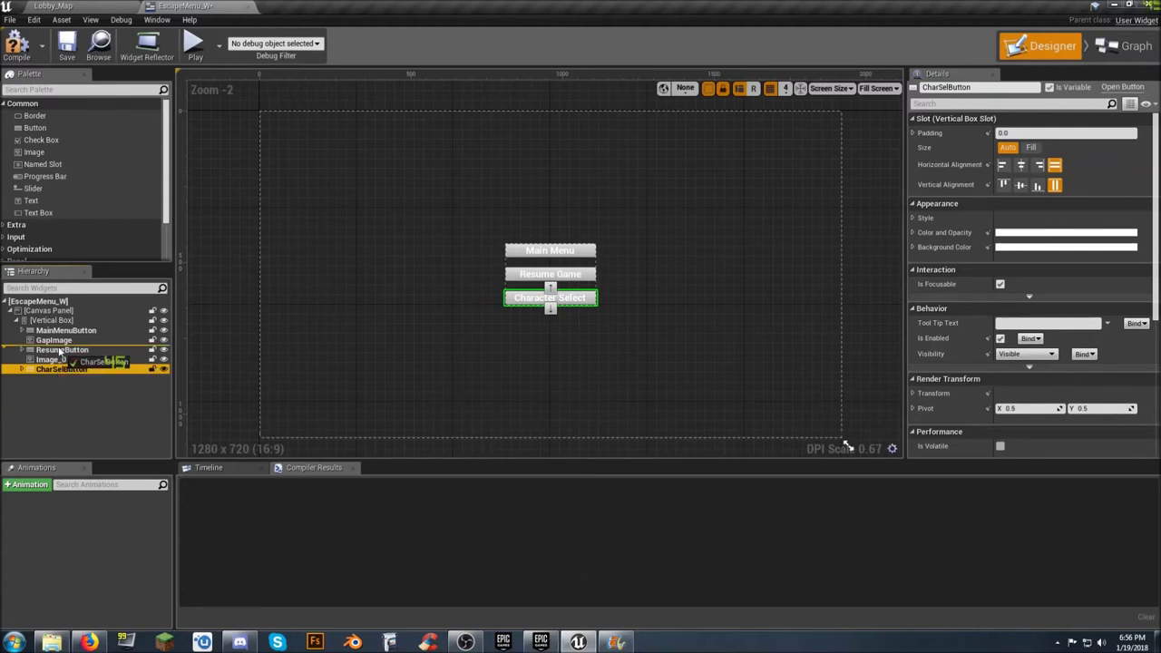
drag(59, 350, 58, 350)
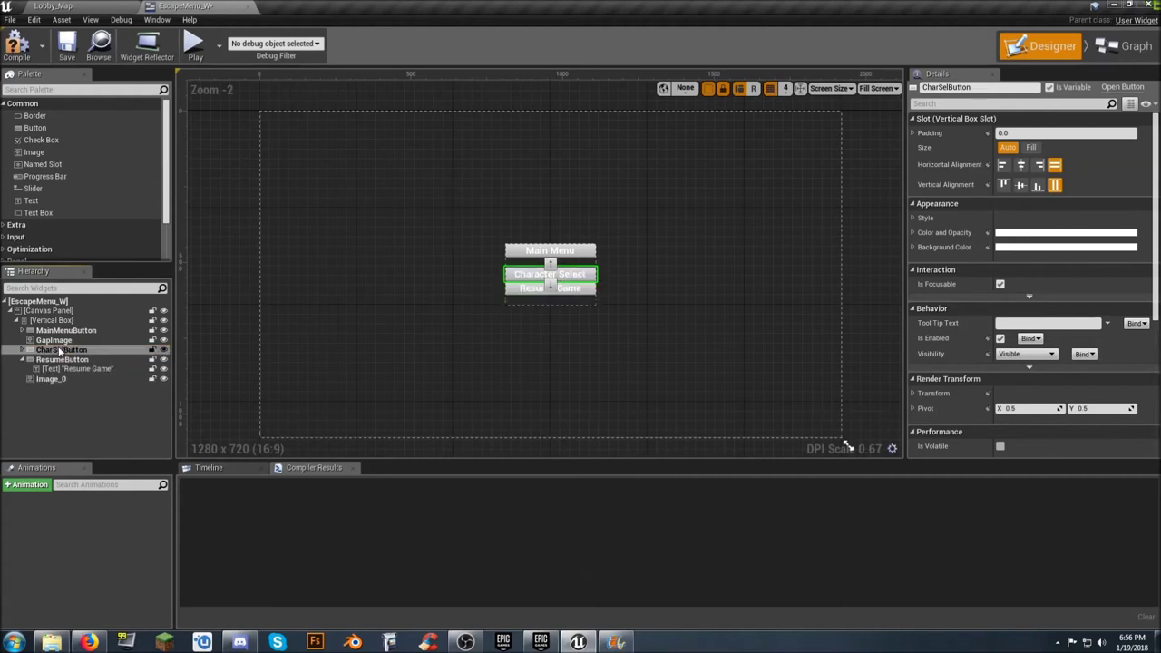
- Move ResumeButton to the bottom of the vertical box
click(59, 360)
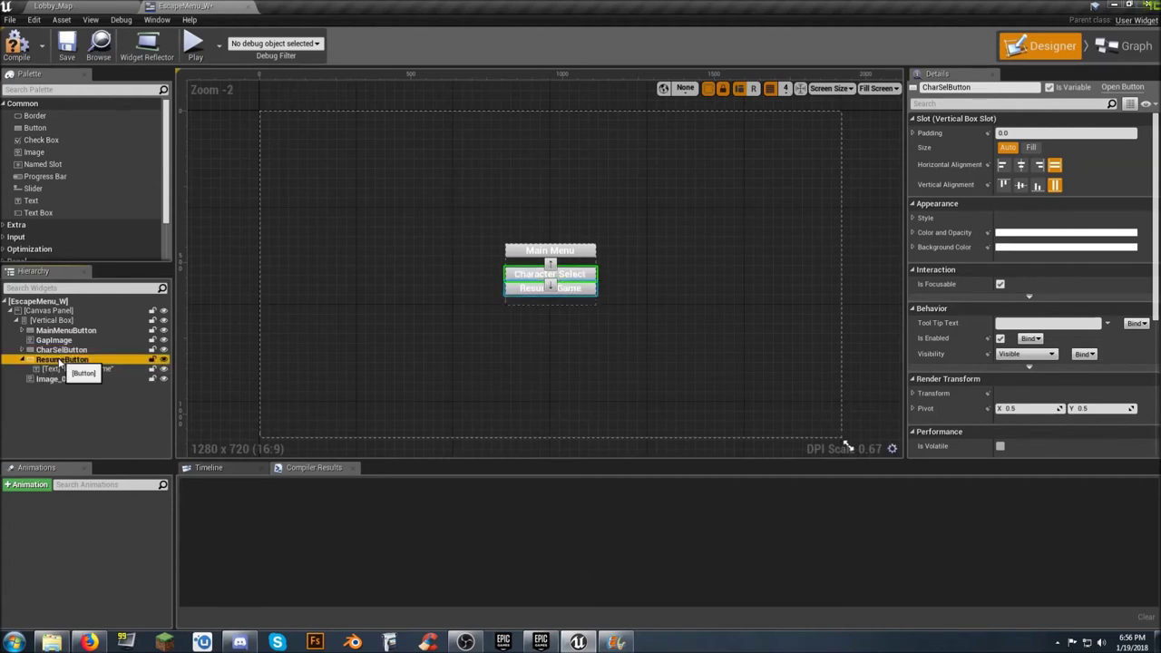
mouse_move(59, 364)
mouse_down()
mouse_move(54, 394)
mouse_move(52, 381)
mouse_up()
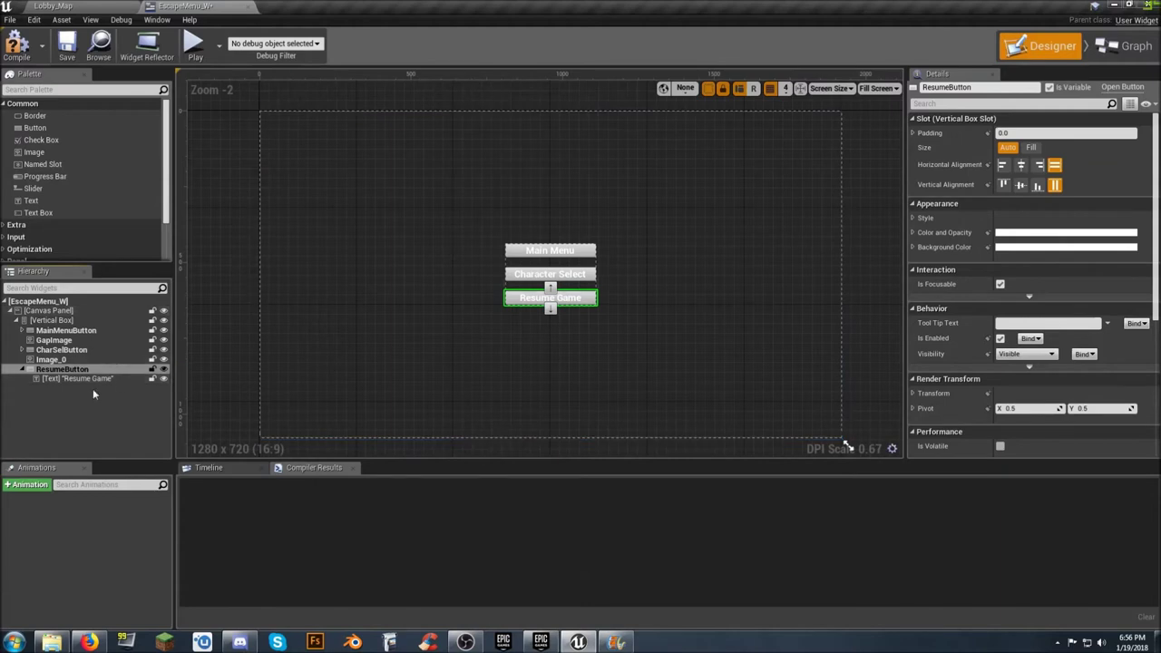
click(20, 370)
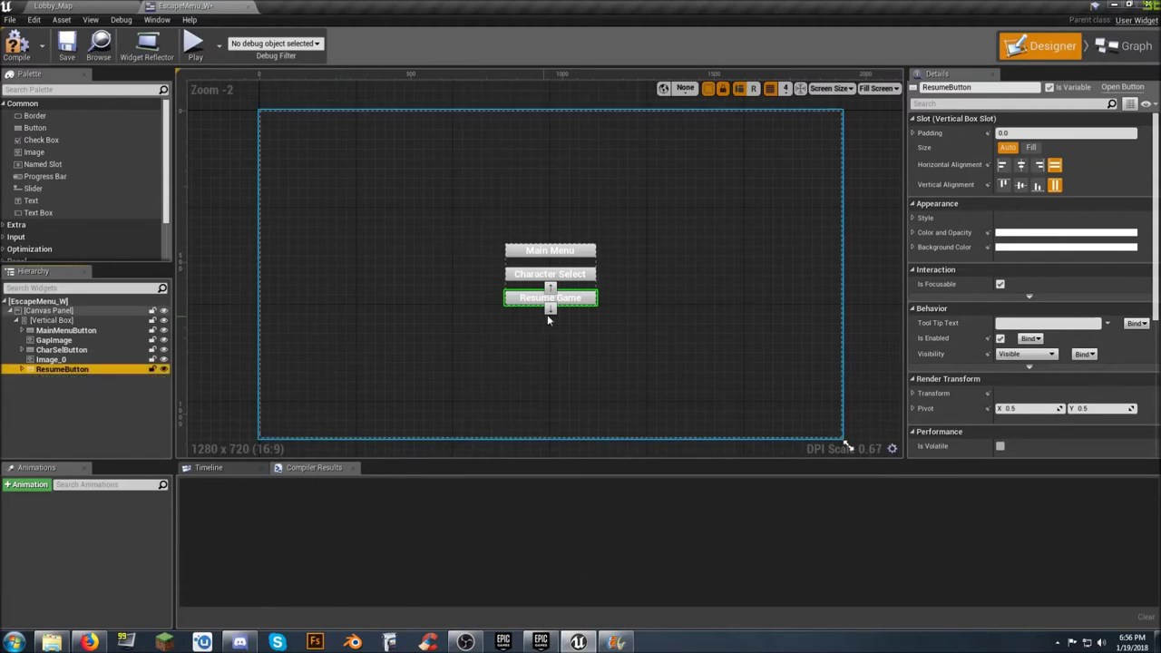
click(863, 328)
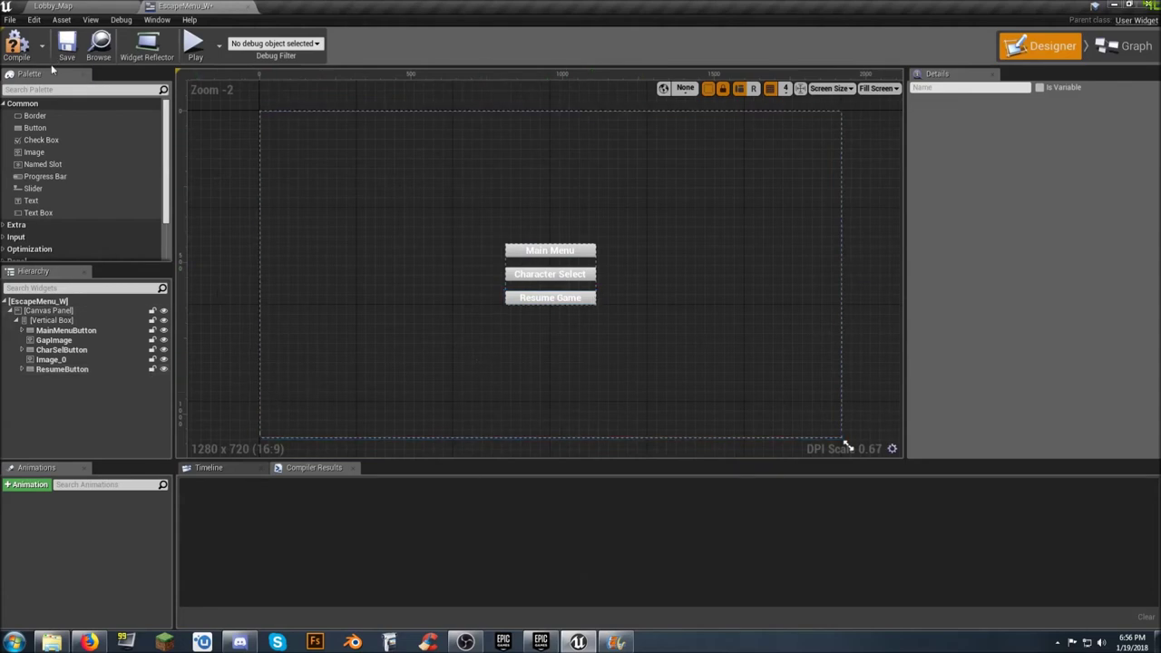
- Compile EscapeMenu_W, check the event graph, and return to the Designer
click(15, 57)
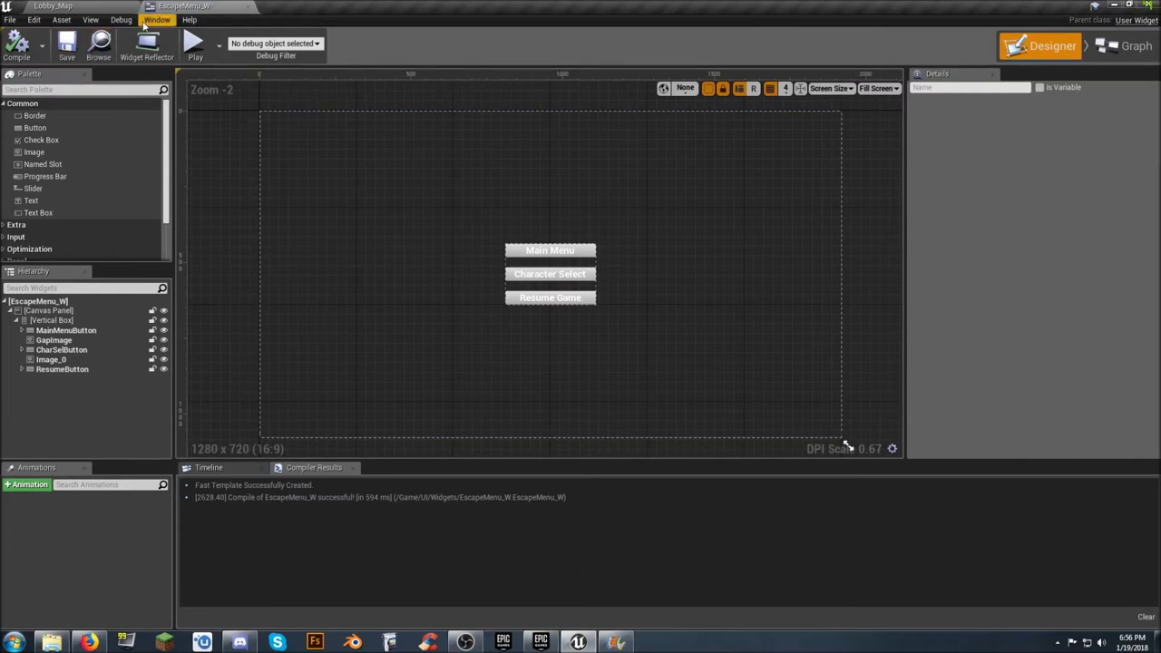
click(1122, 47)
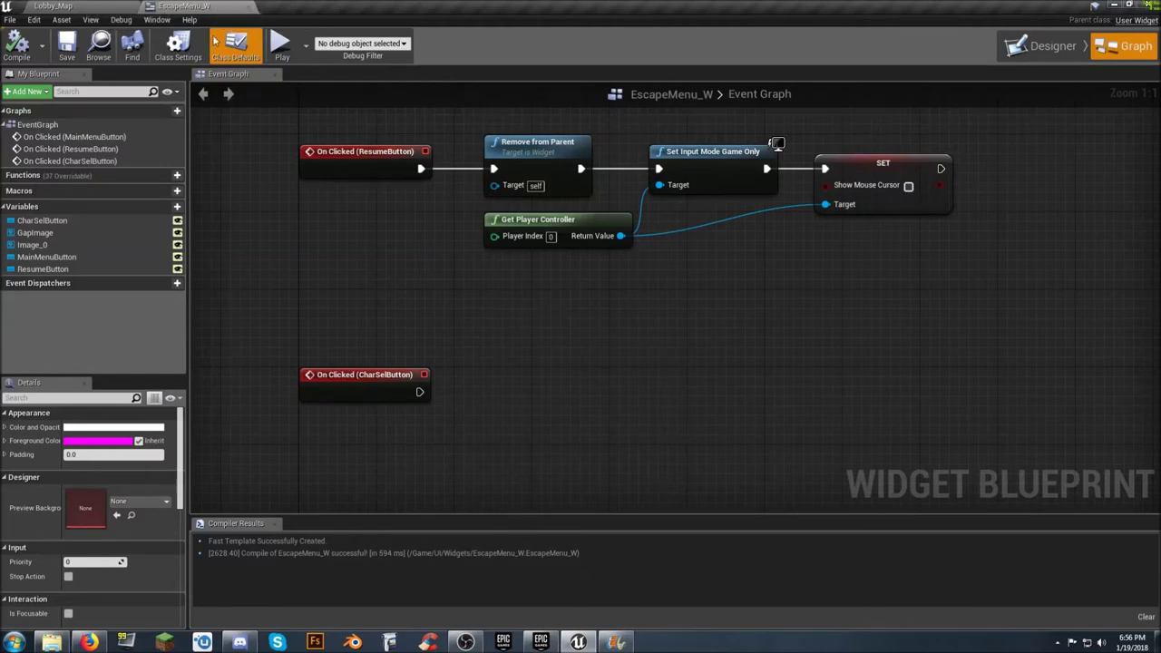
click(1043, 47)
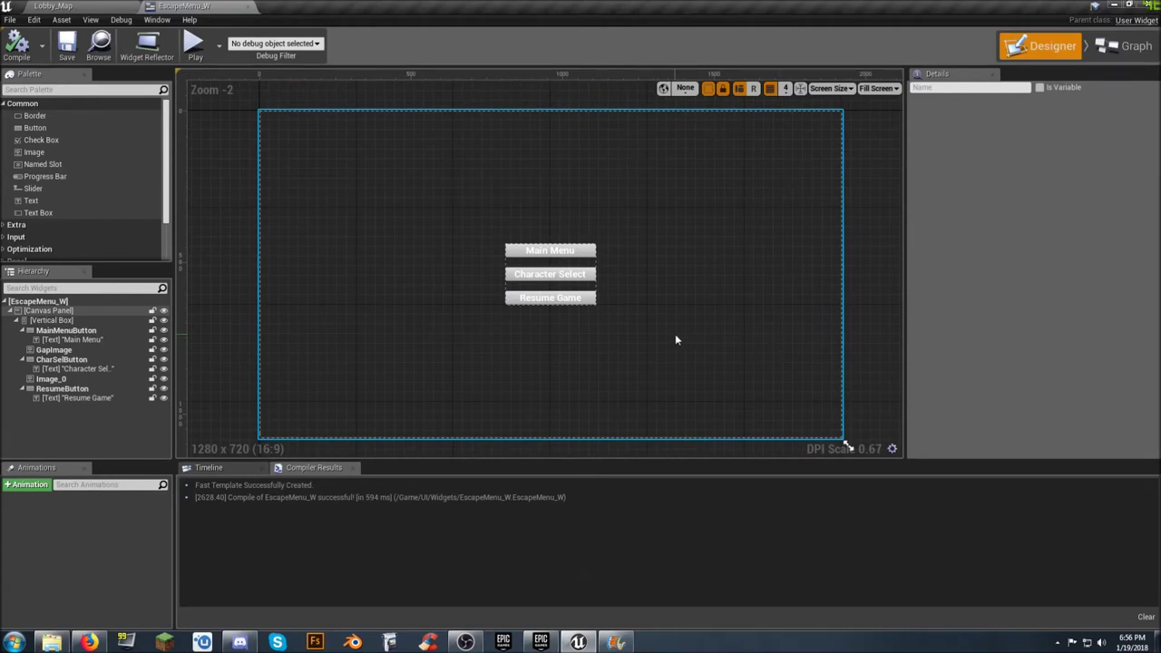
- Place a new Vertical Box from the Palette's Panel category onto the root canvas panel
click(655, 250)
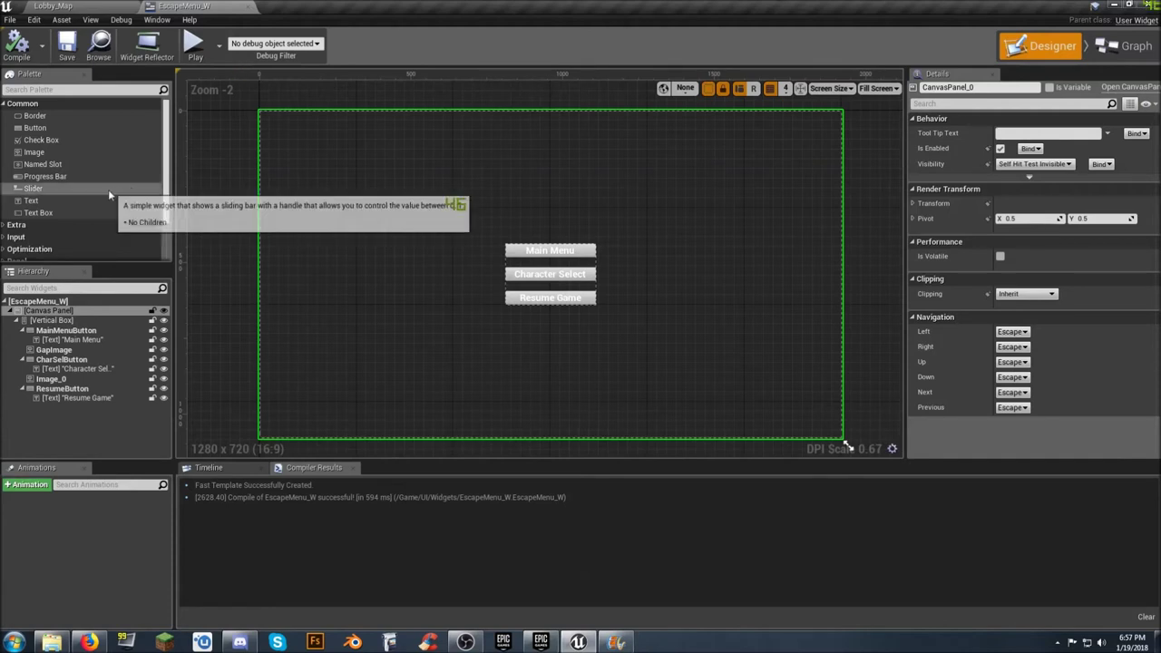
scroll(86, 212, down, 3)
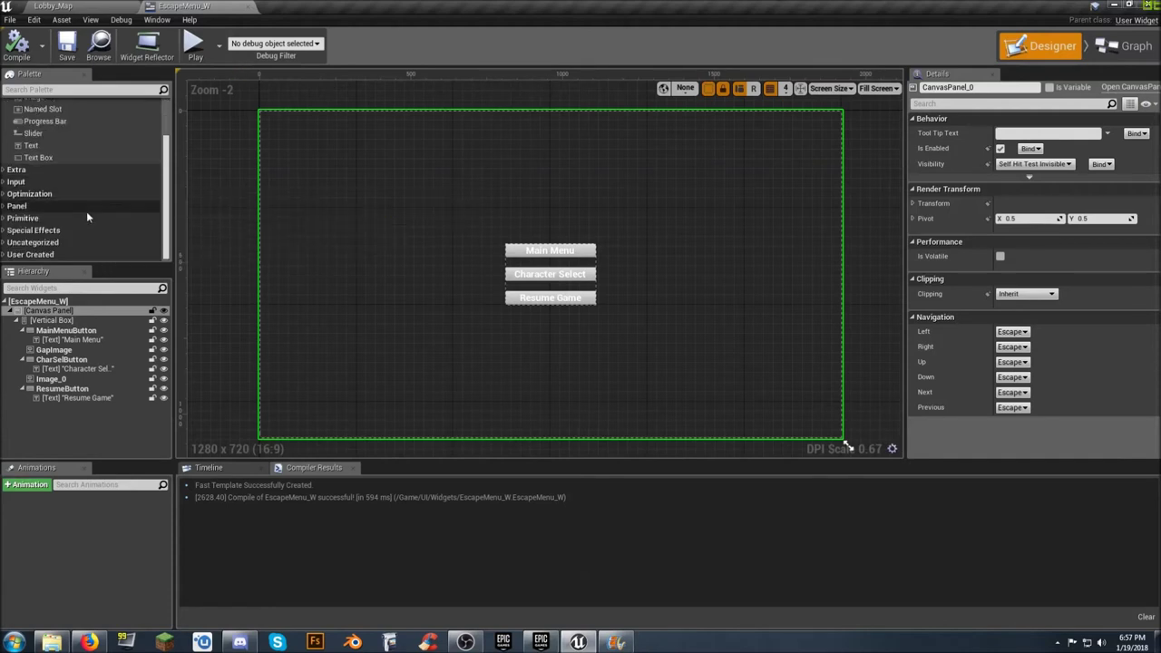
click(5, 206)
scroll(48, 202, down, 4)
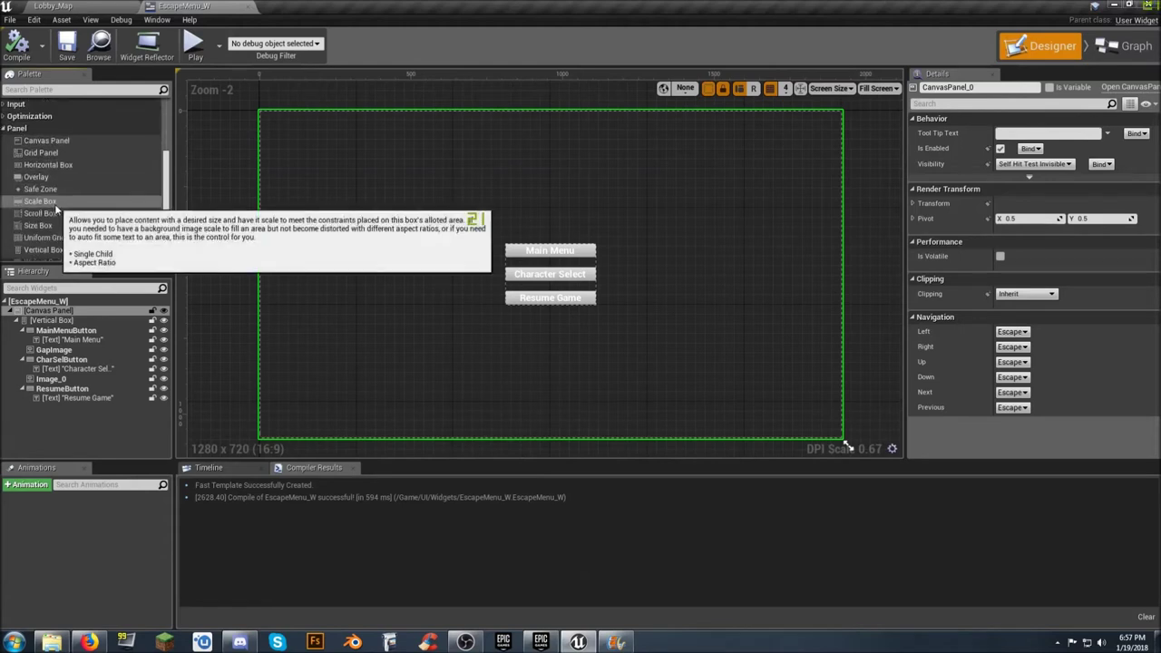
scroll(56, 214, down, 1)
drag(50, 232, 630, 245)
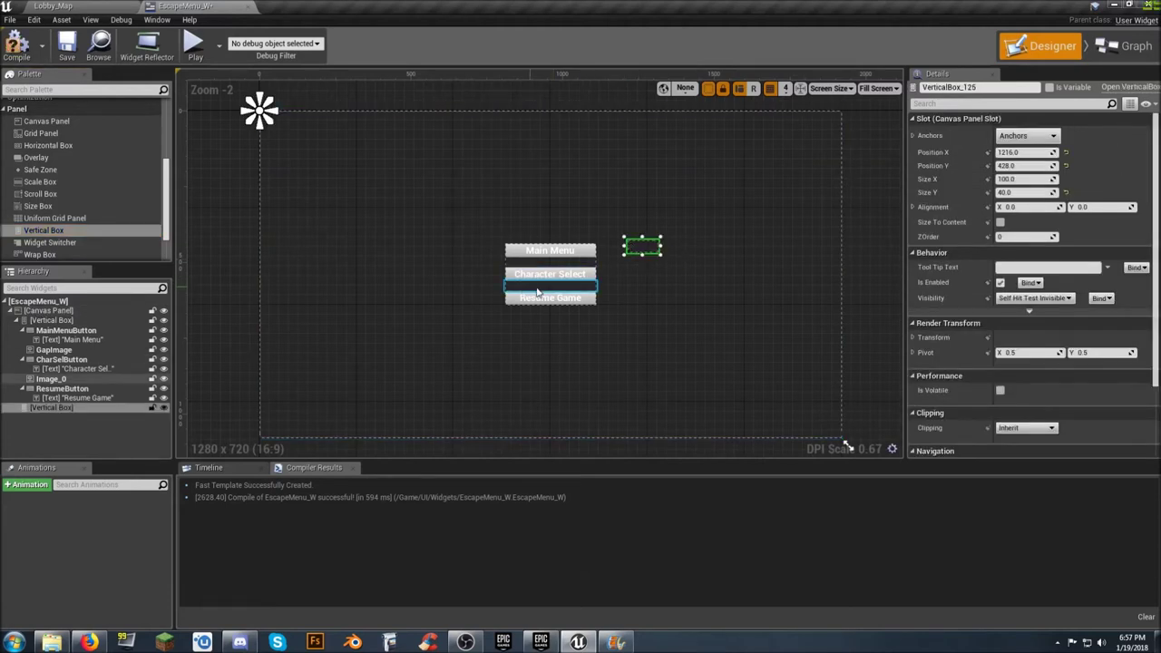
- Anchor the new vertical box to the centre and size it 300 by 204
click(1017, 136)
click(1046, 211)
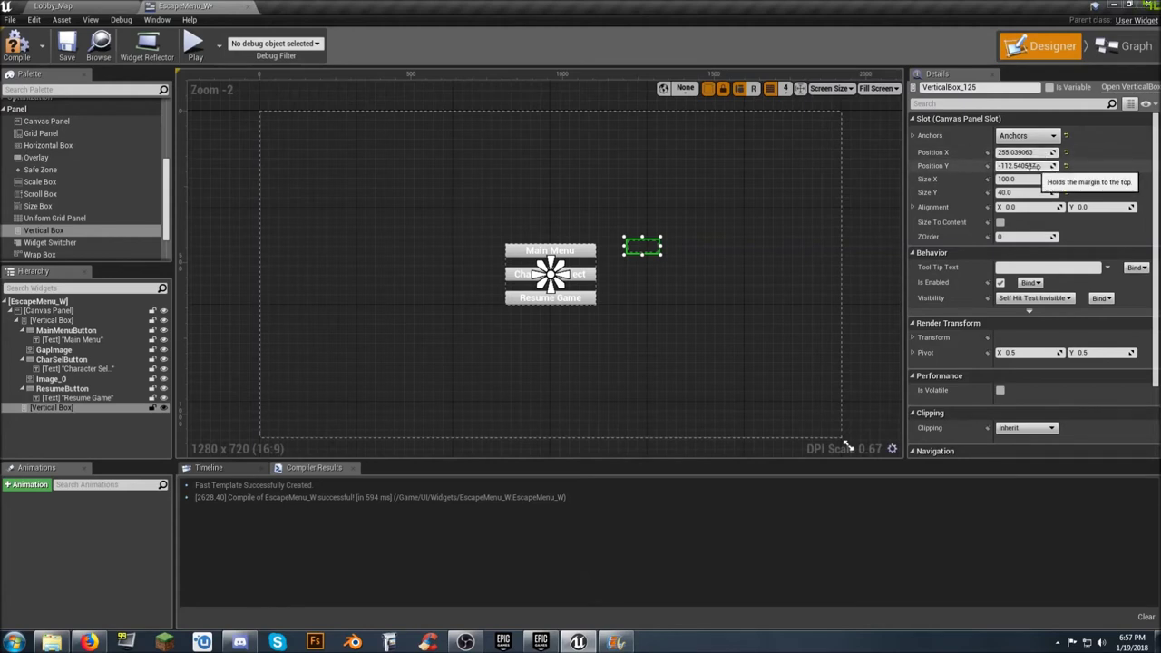
click(1020, 179)
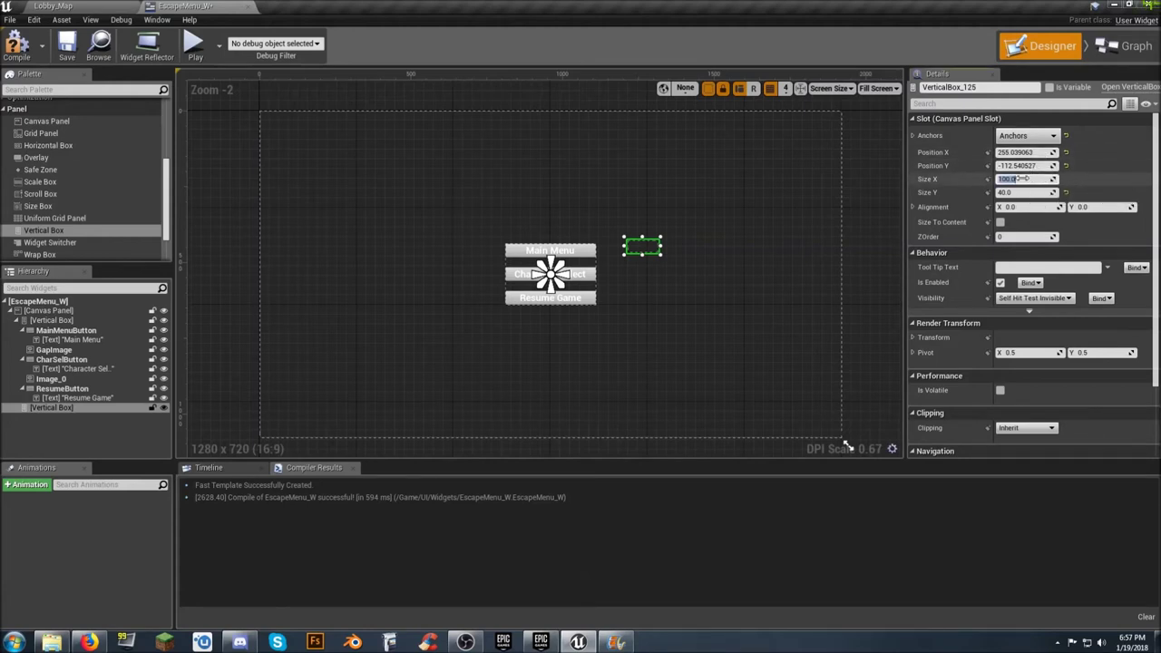
text(300)
key(Tab)
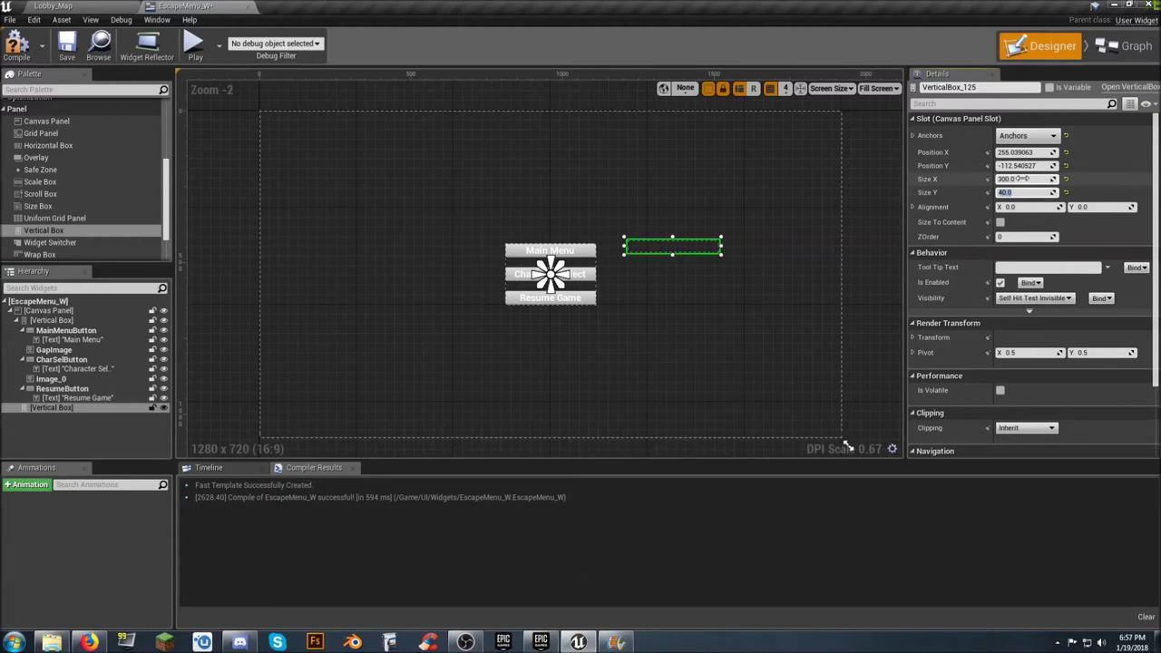
text(3)
text(04)
key(Tab)
- Move the box beside the menu buttons and set its Position Y to -102
drag(692, 263, 654, 274)
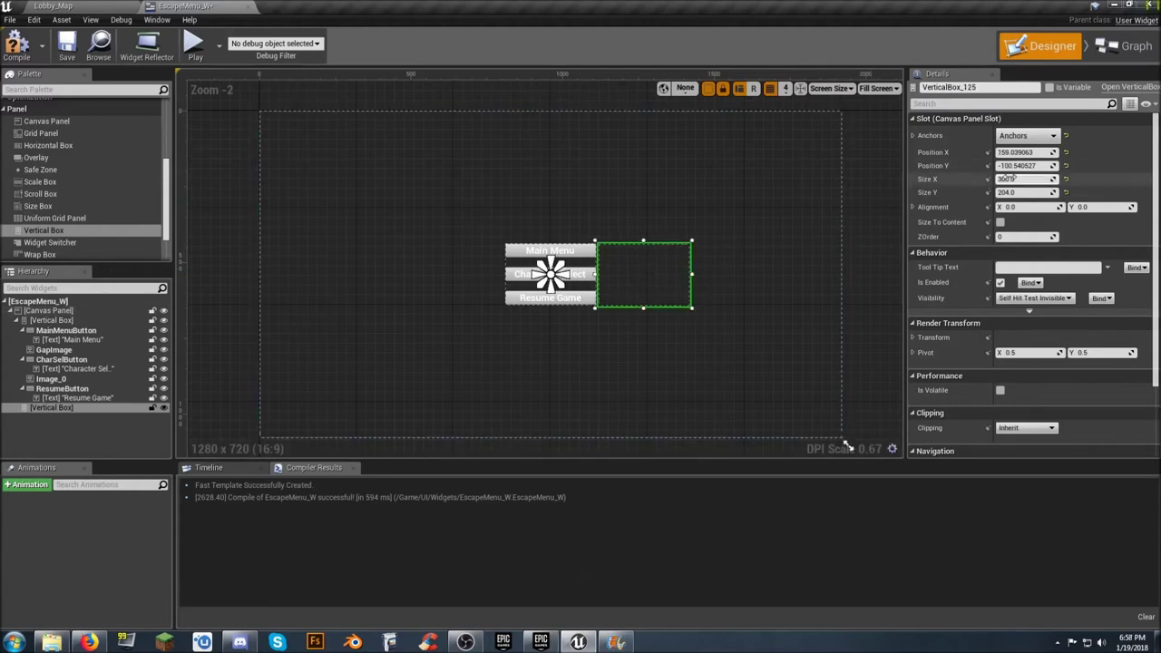
click(1039, 167)
text(-102.0)
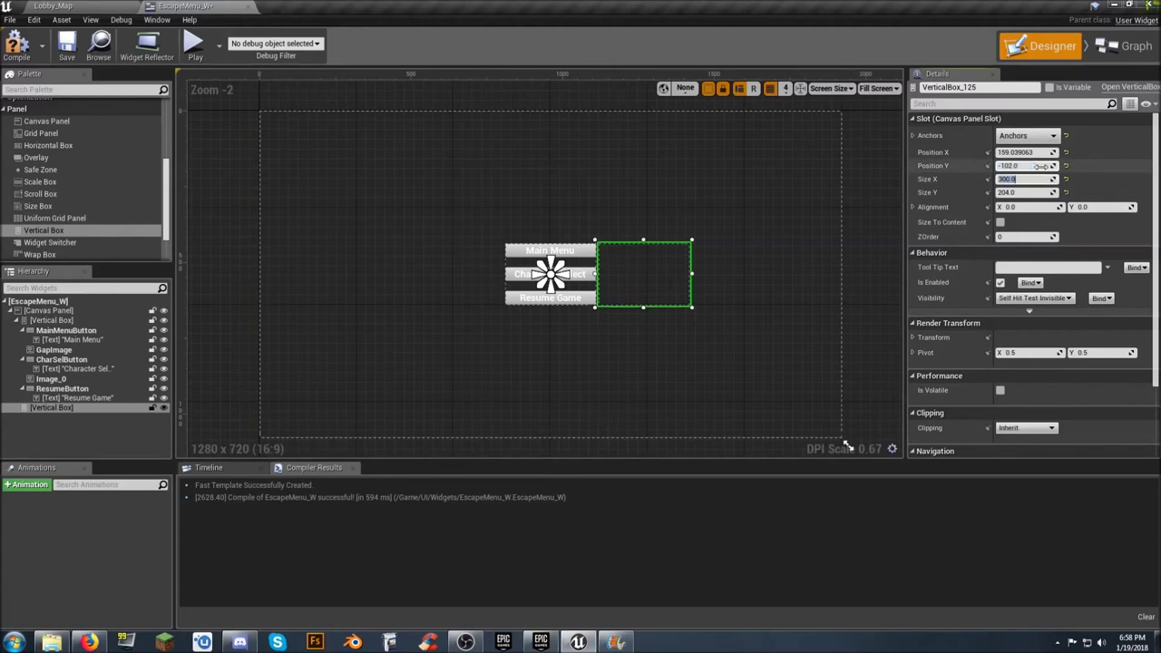
key(Tab)
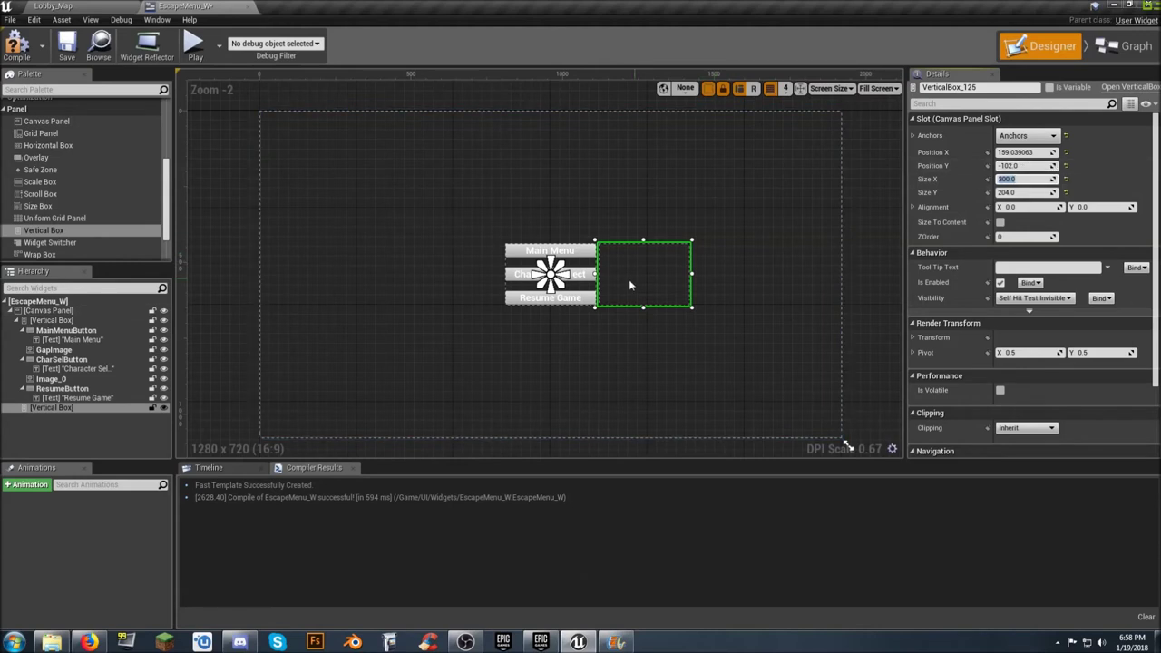
click(52, 321)
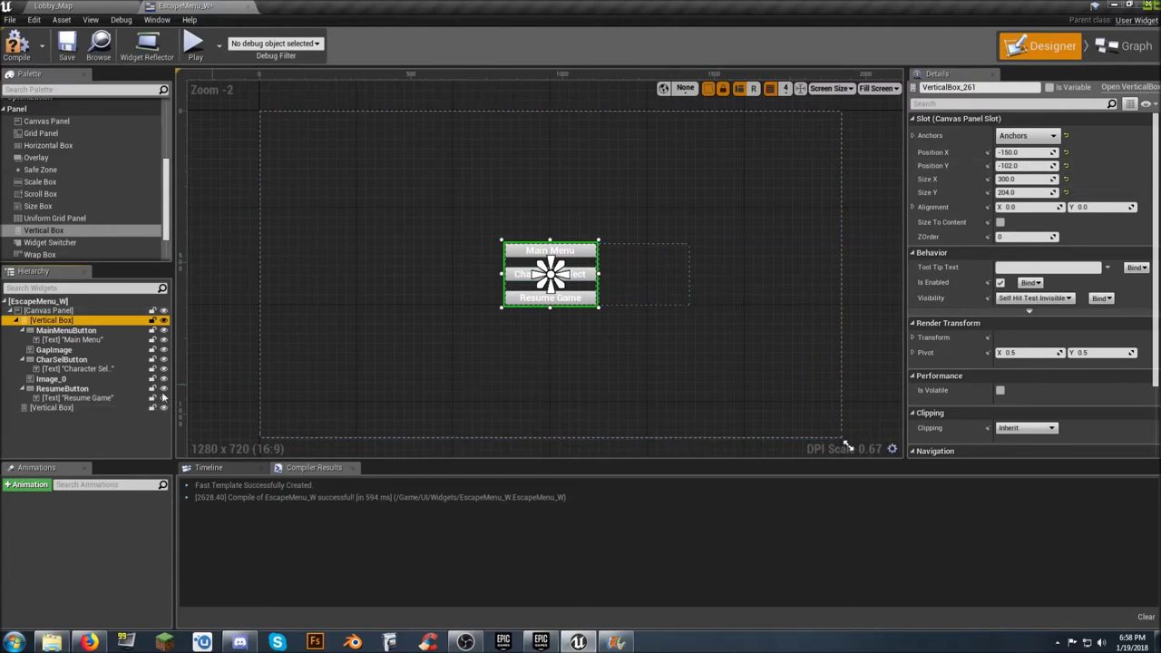
- Adjust VerticalBox_125's Position X through 150 and 160 to a final 180
click(61, 406)
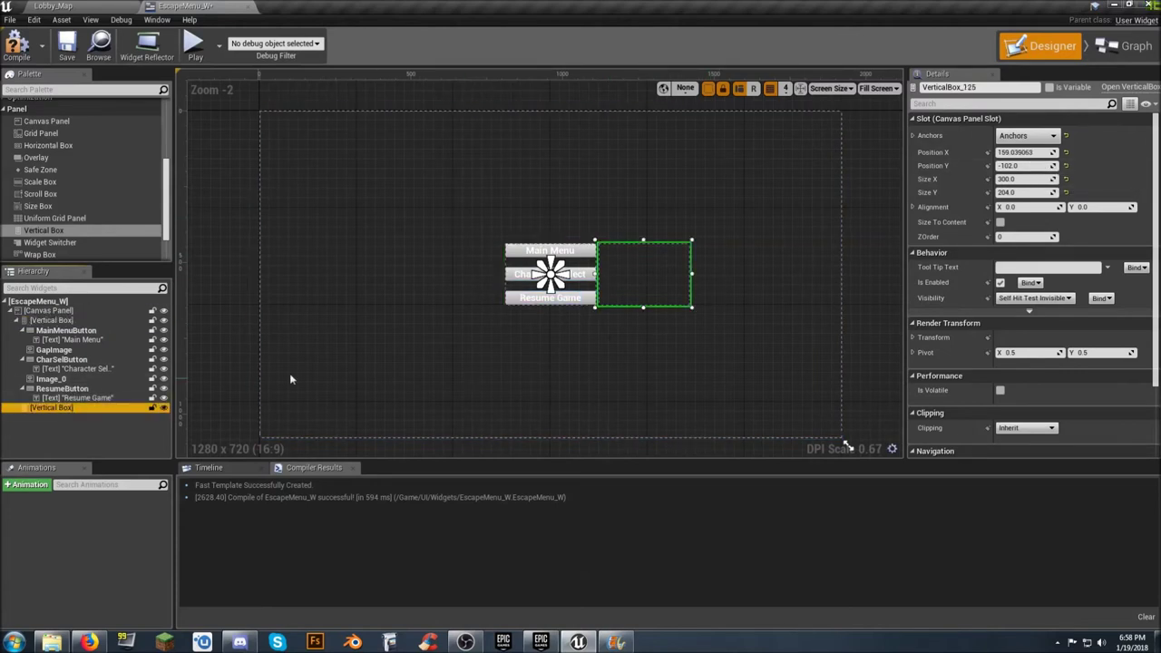
click(1037, 152)
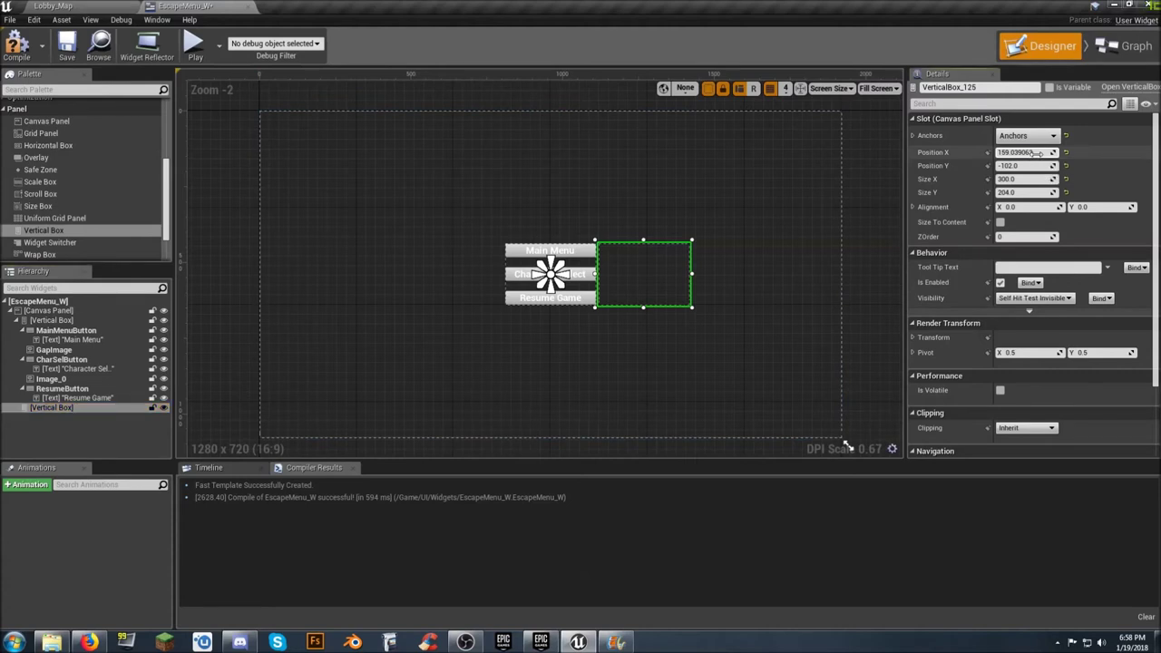
text(150)
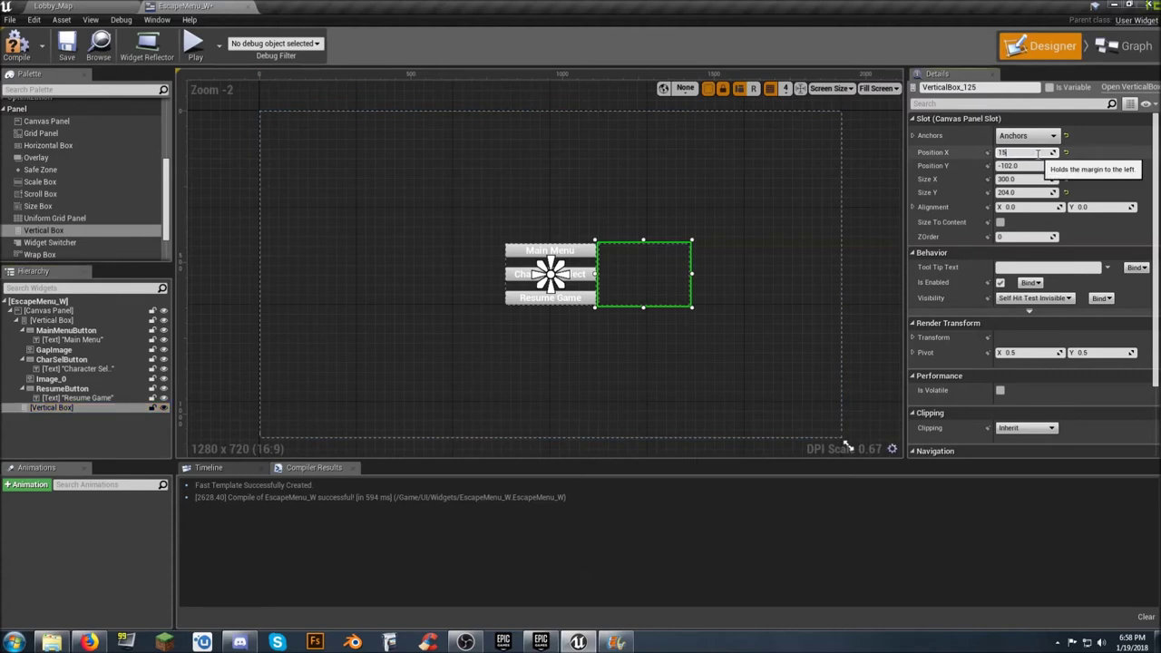
key(Tab)
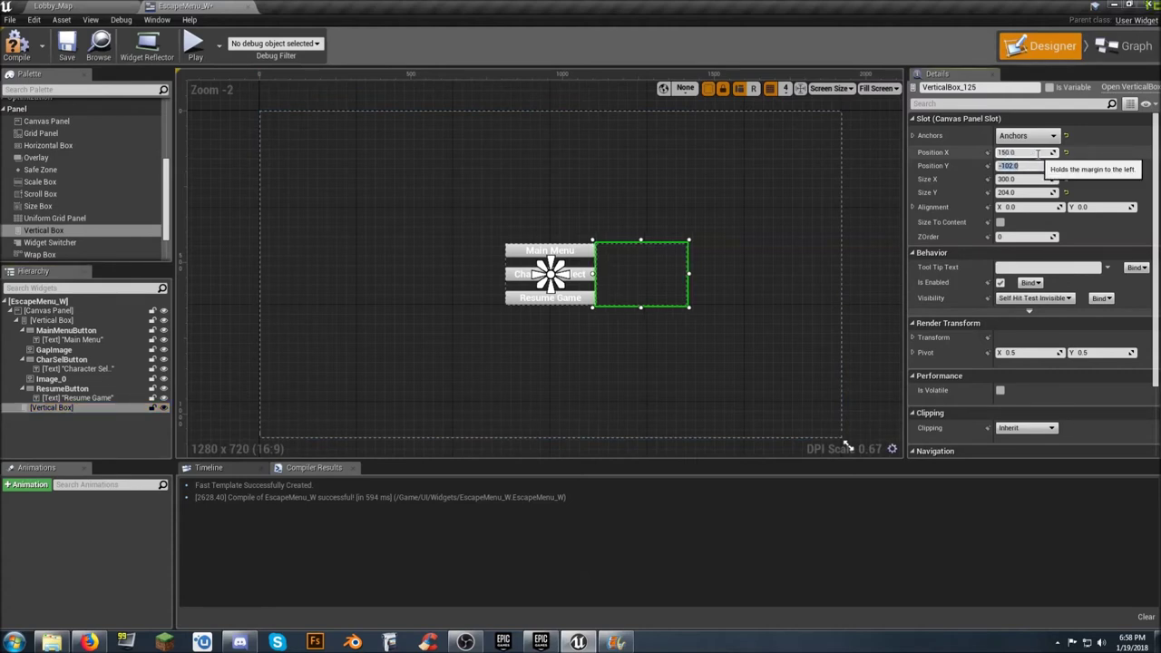
click(1037, 152)
text(1)
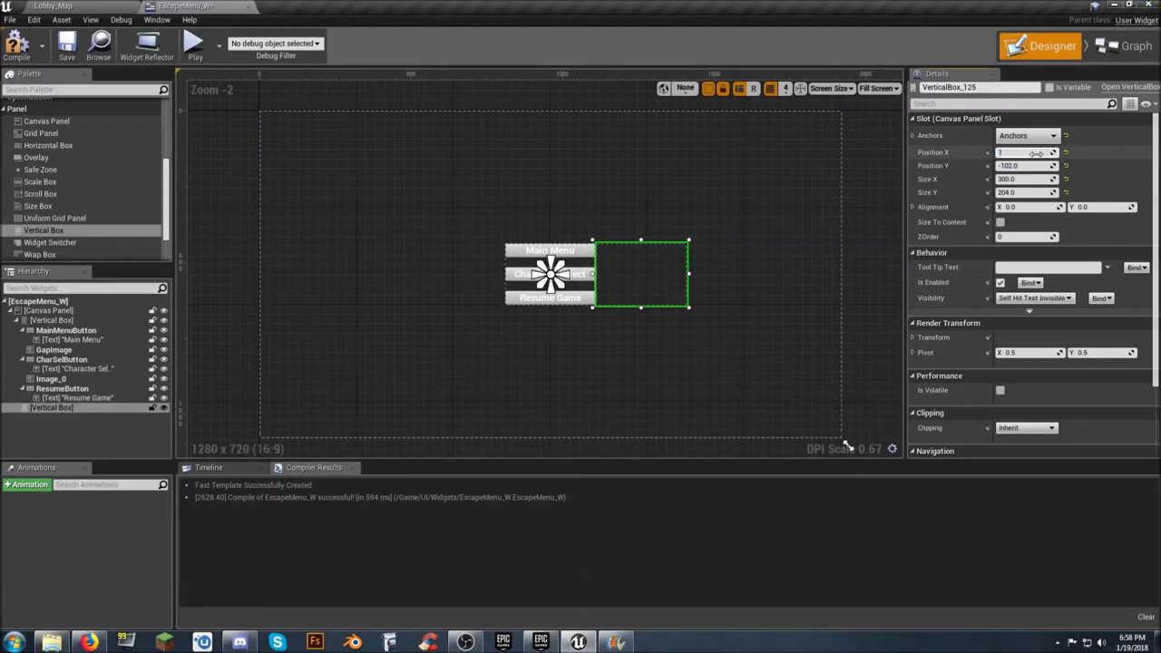
text(60)
key(Tab)
click(1037, 152)
text(18)
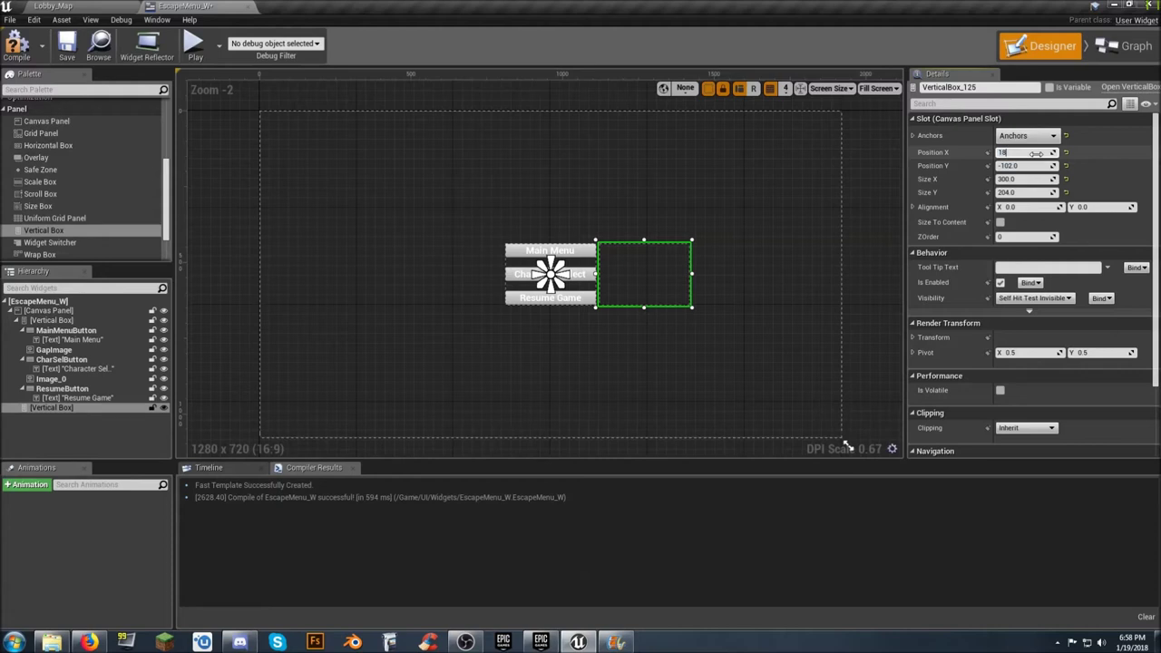
key(Tab)
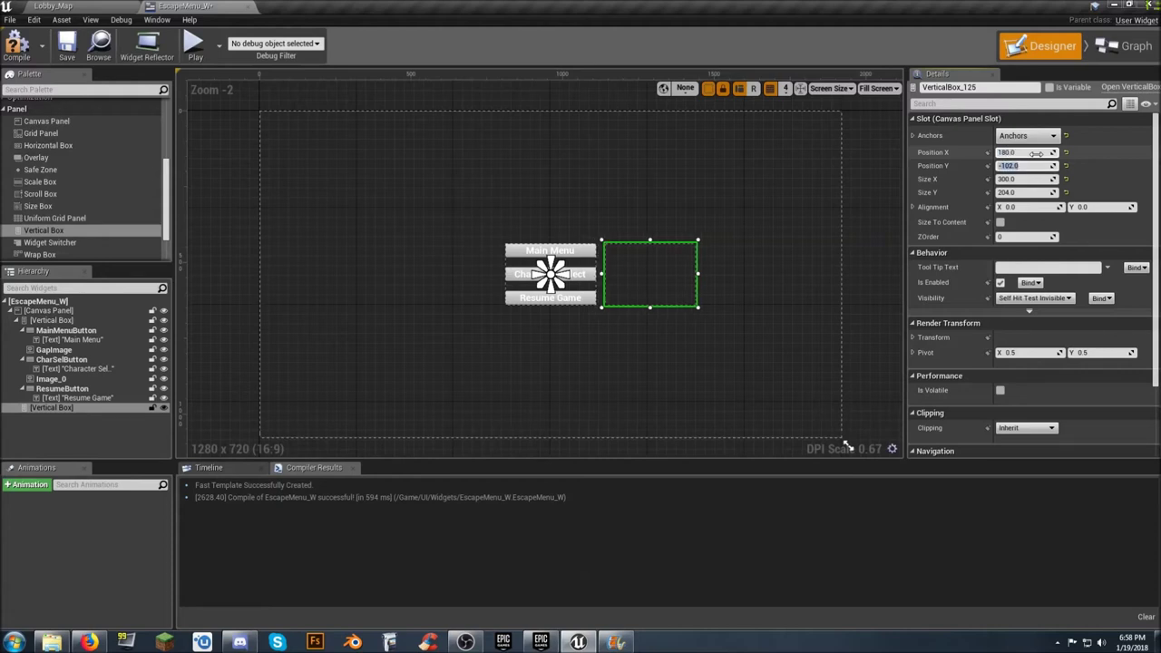
click(691, 342)
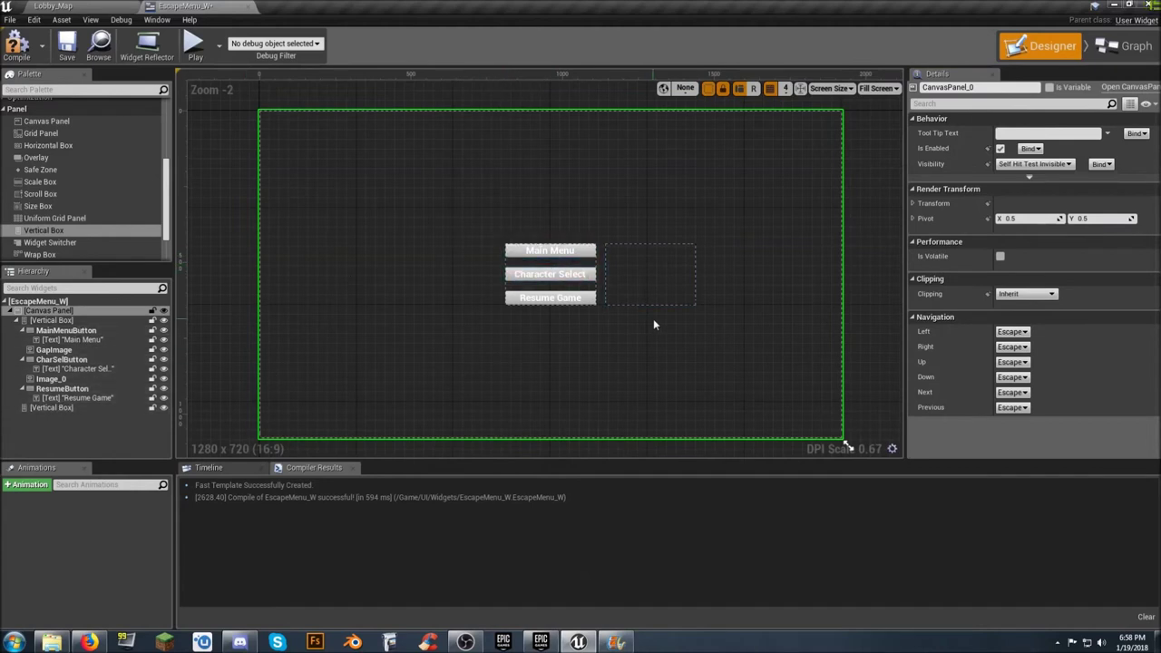
- Collapse MainMenuButton, CharSelButton and ResumeButton, then select all three with their spacer images
click(21, 330)
click(22, 349)
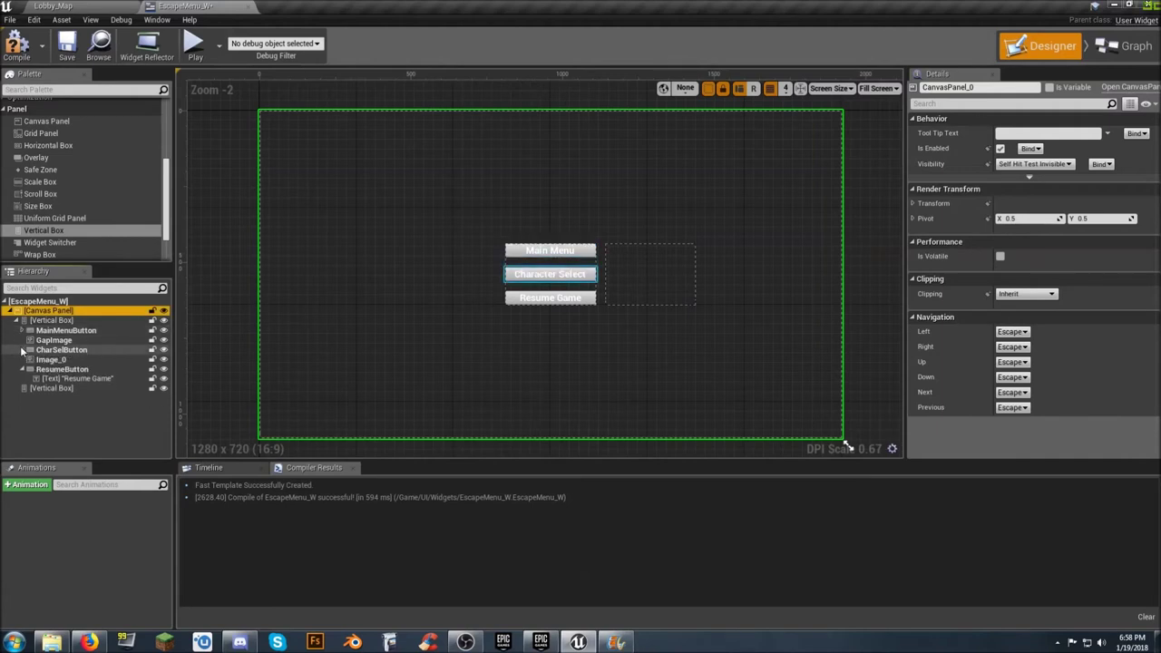
click(20, 370)
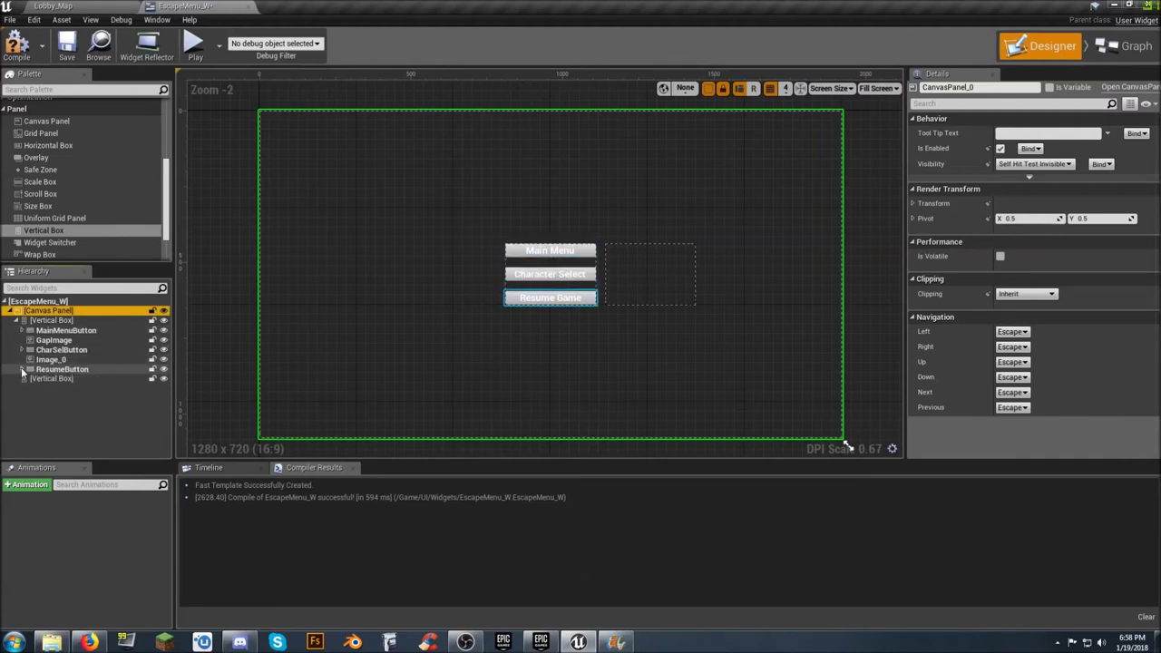
click(63, 331)
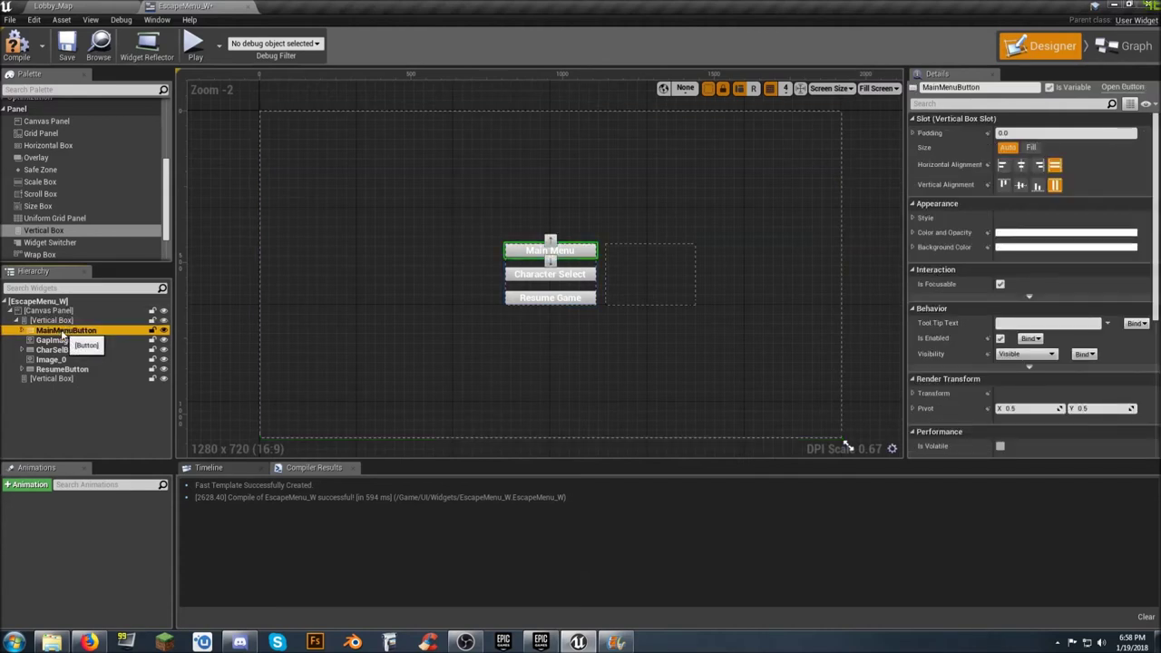
shift+click(61, 370)
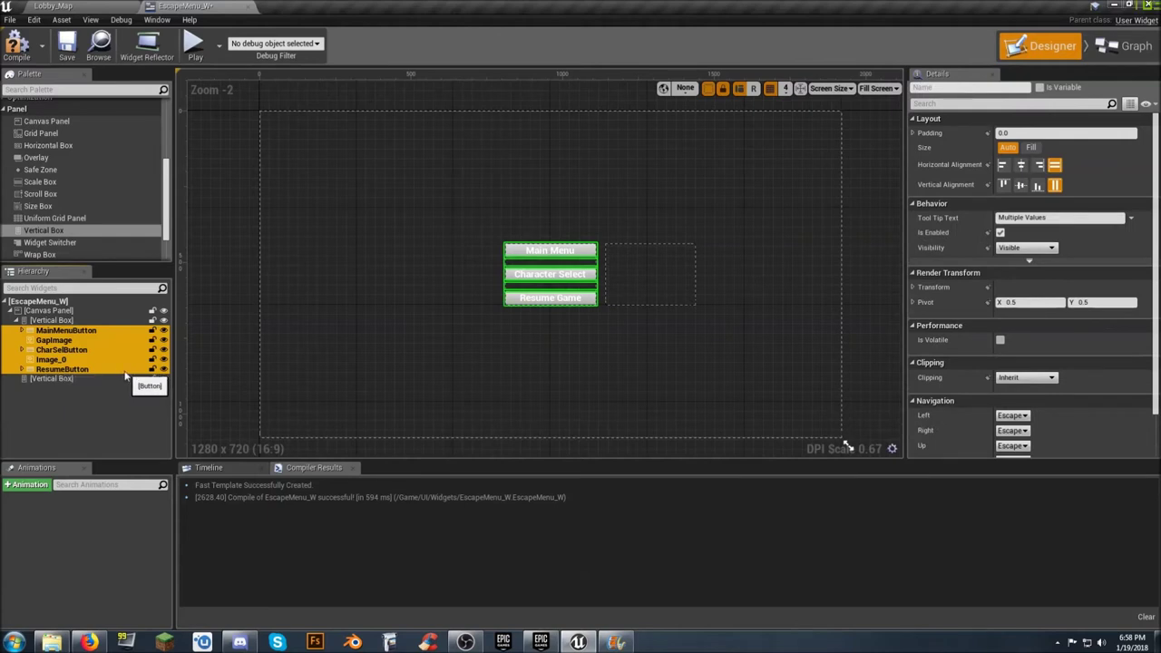
- Copy the three buttons and spacers and paste them into the second vertical box as Button_1 to Button_3
right_click(71, 336)
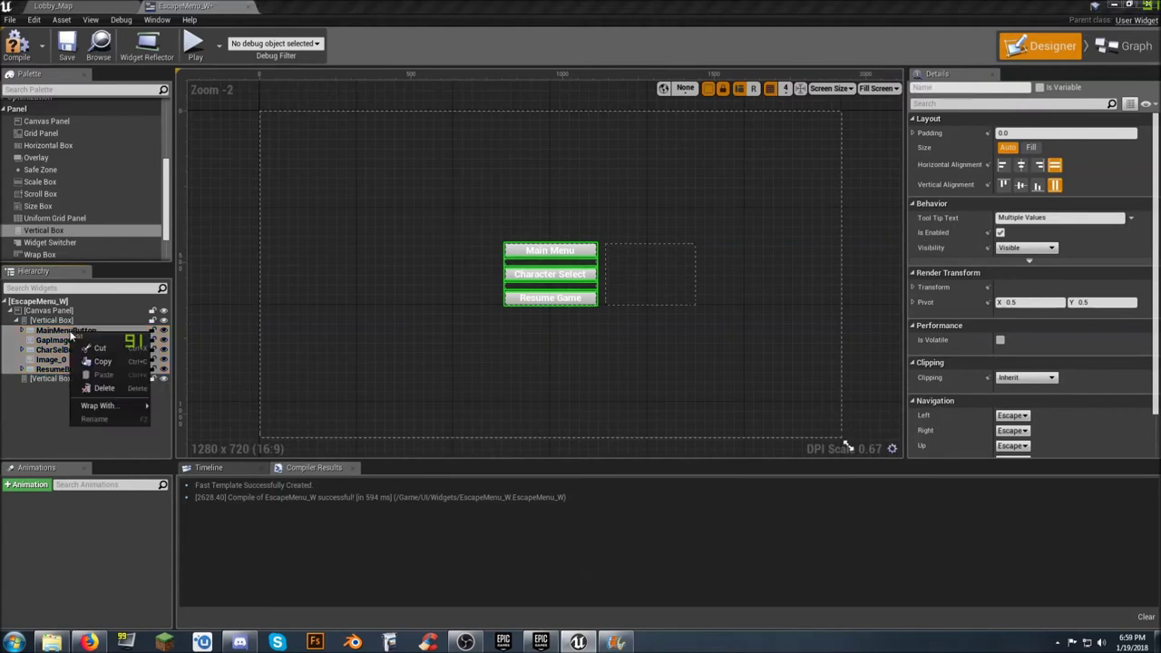
click(102, 361)
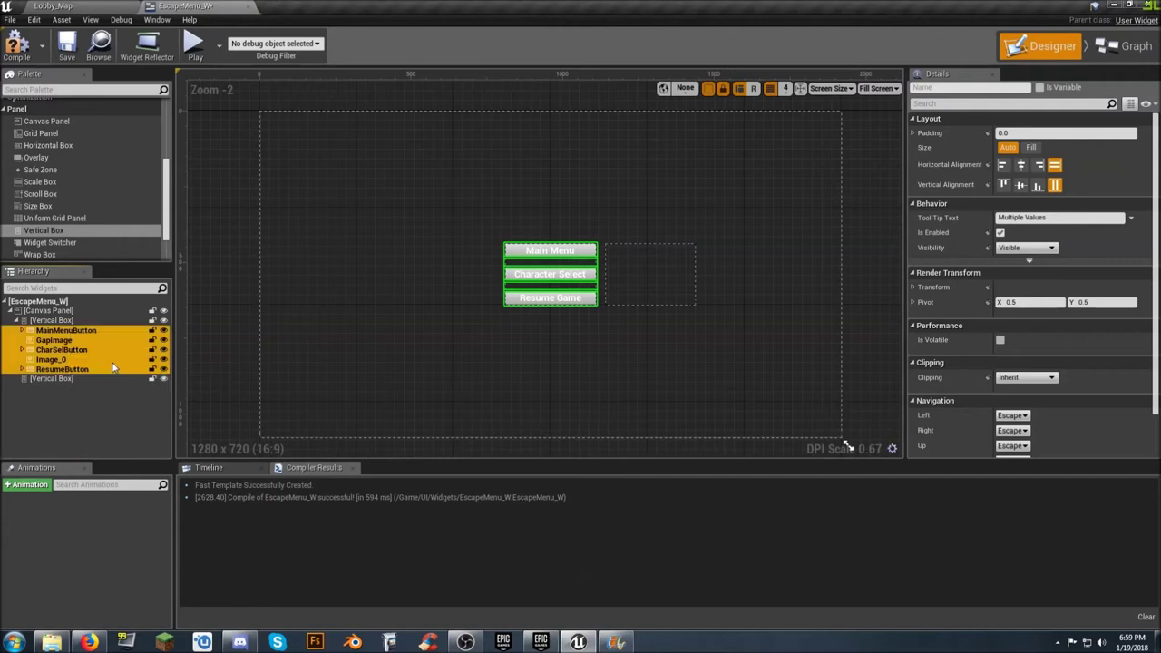
click(51, 379)
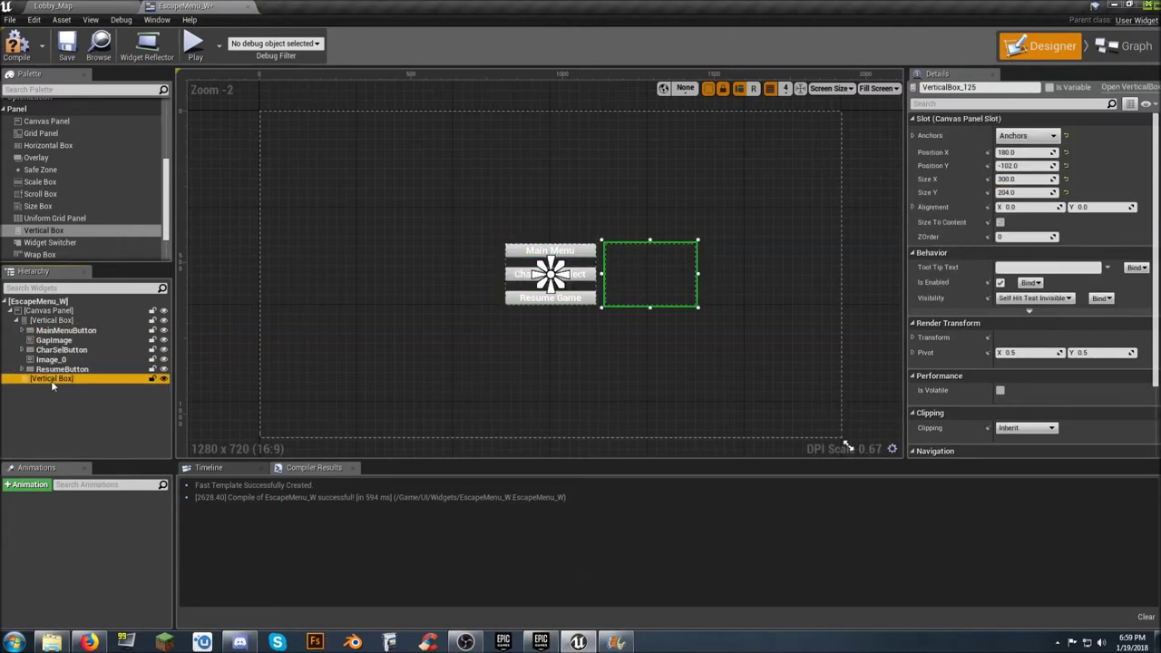
right_click(54, 377)
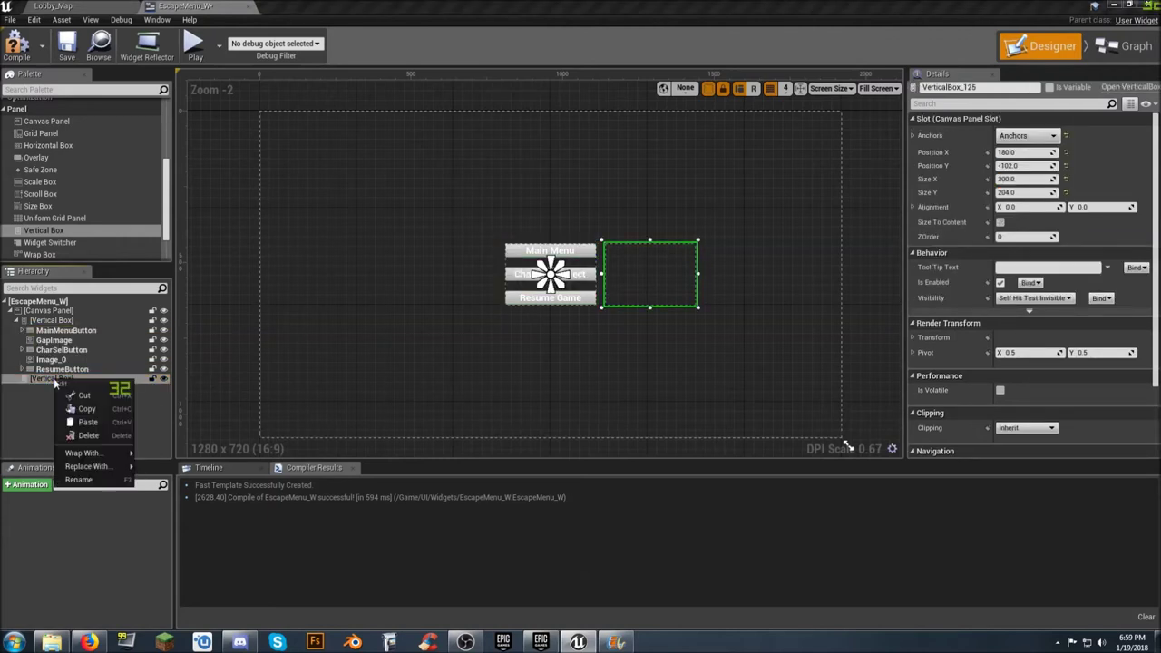
click(81, 419)
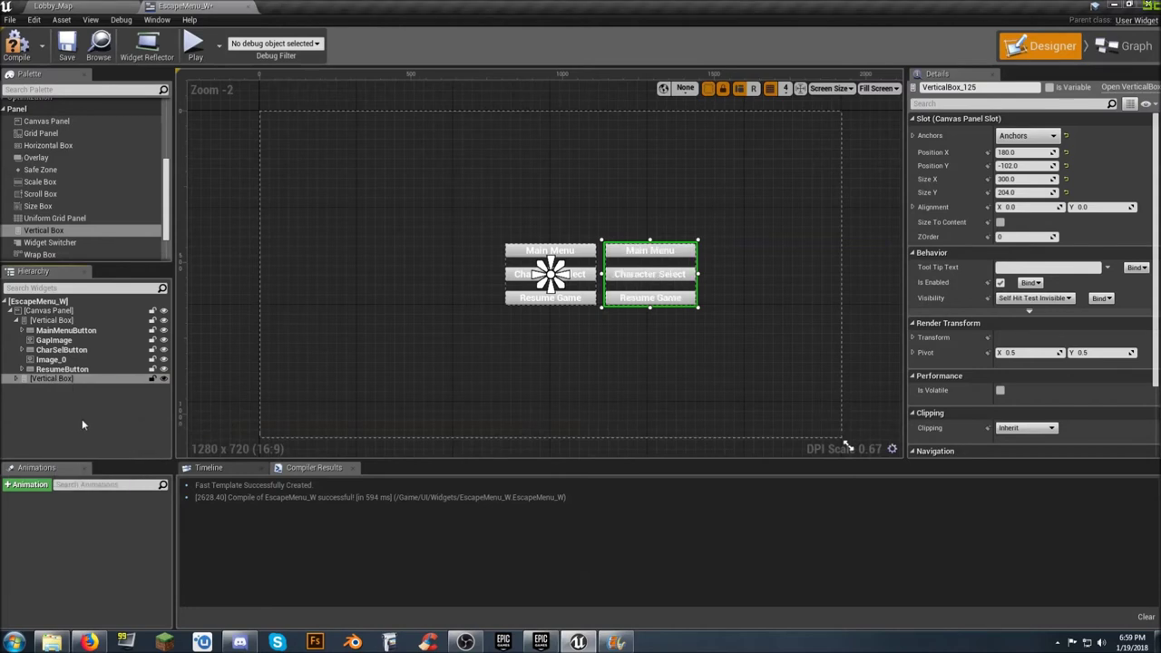
click(22, 322)
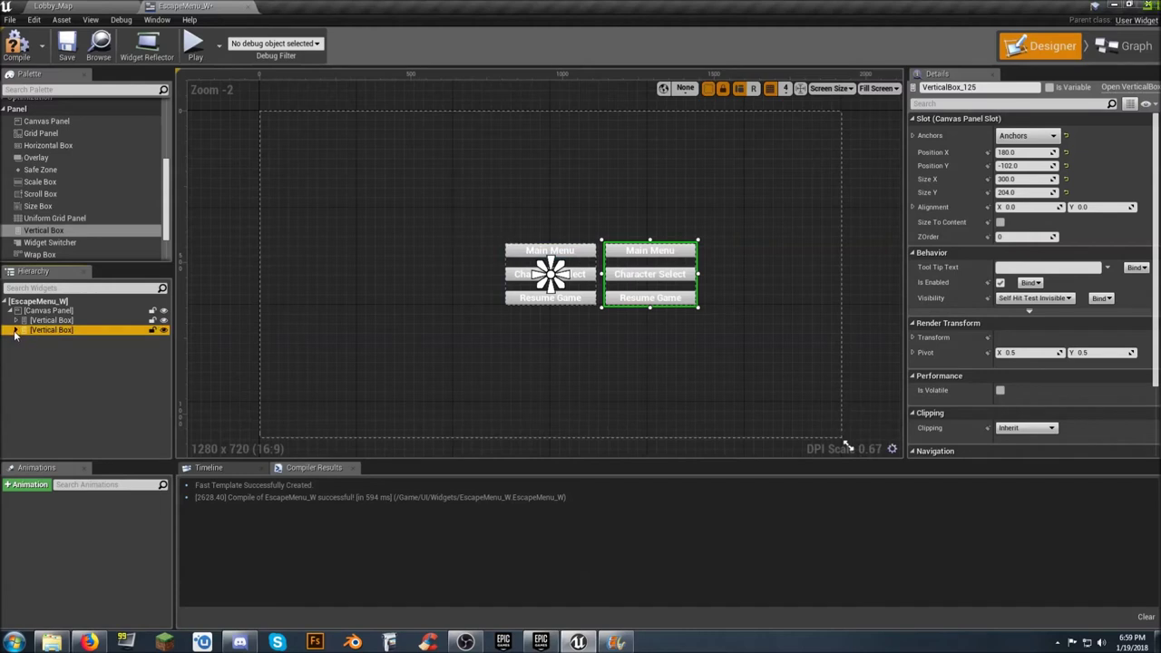
click(15, 331)
click(21, 340)
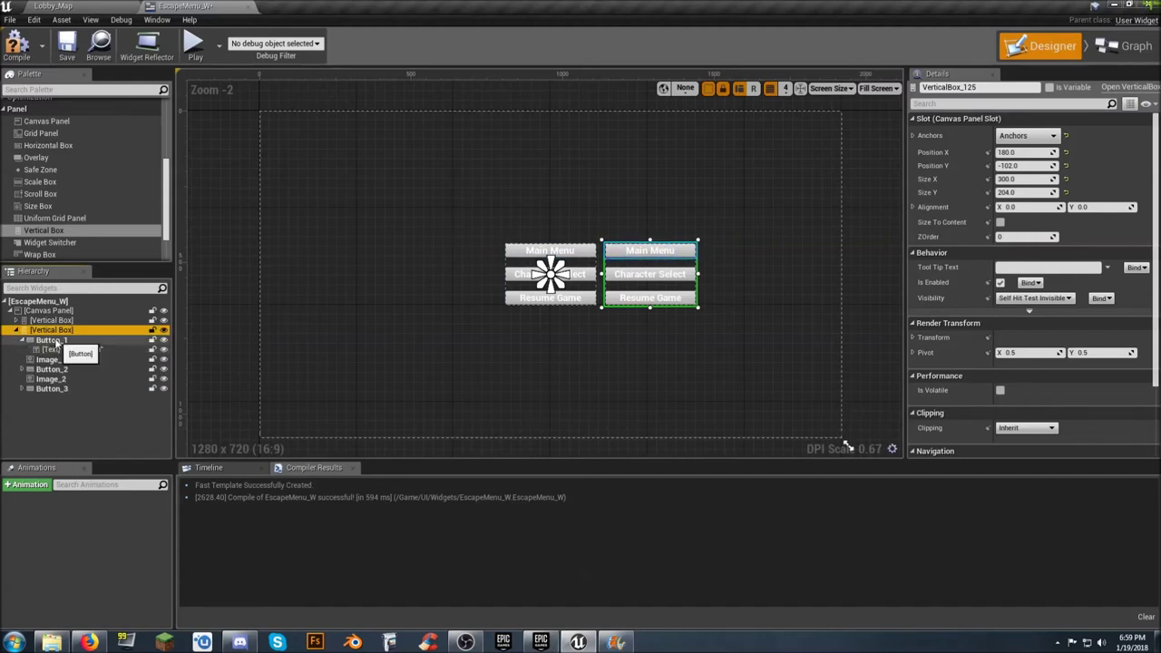
- Rename Button_1 to WhiteManButton in the Hierarchy
click(85, 341)
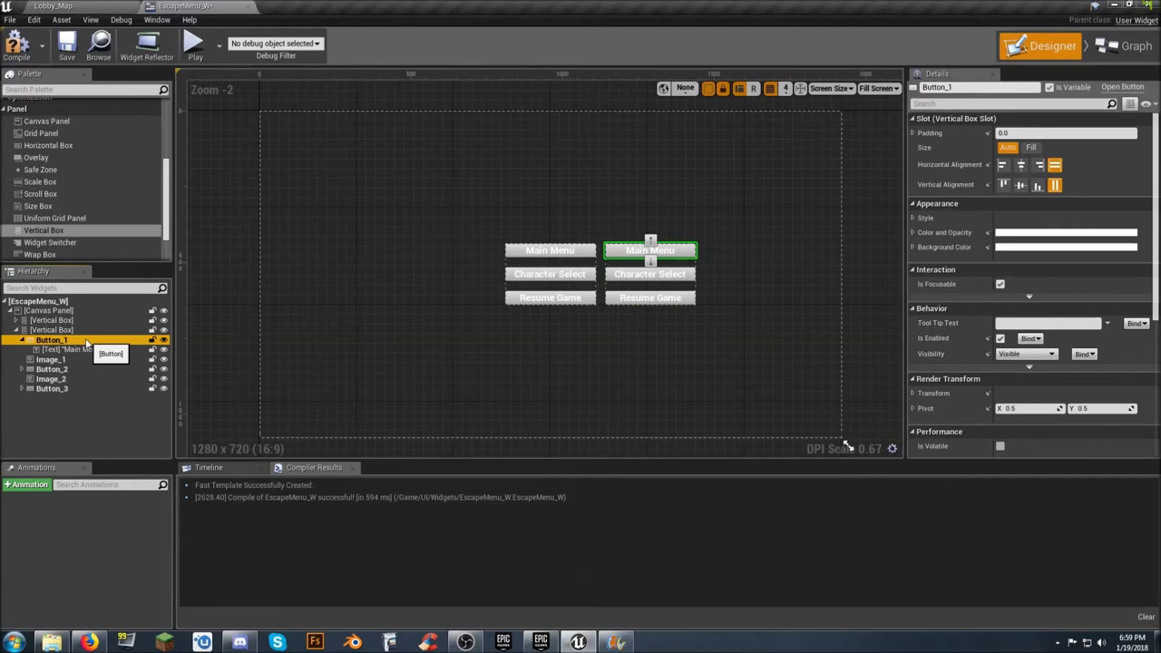
click(109, 341)
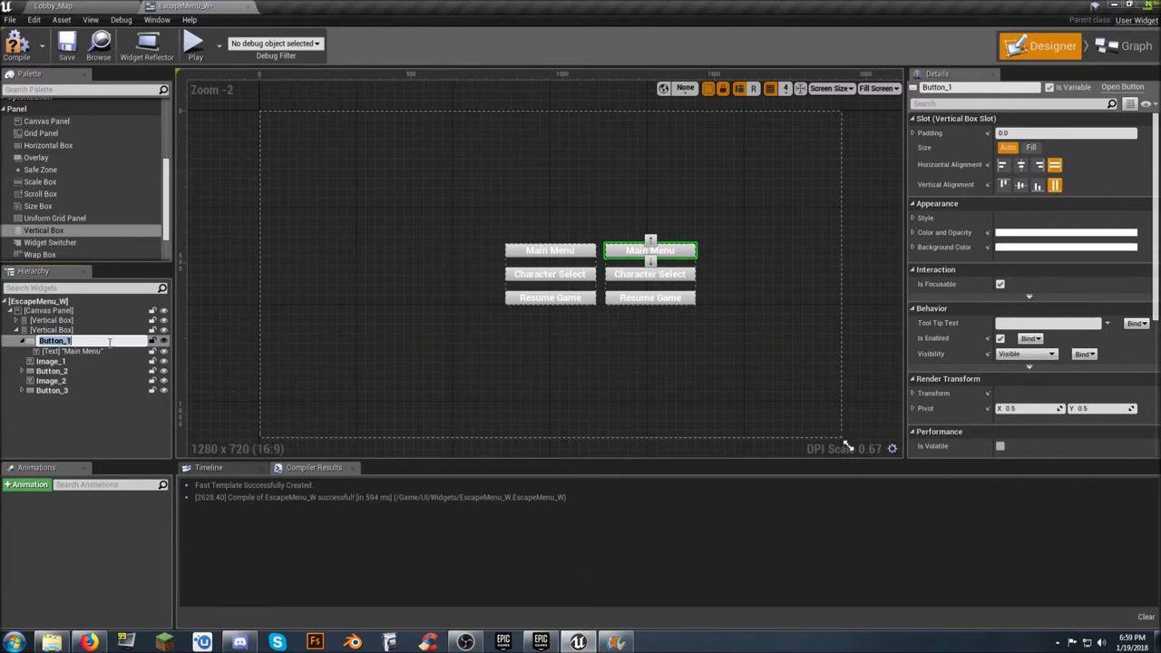
text(WhiteManBU)
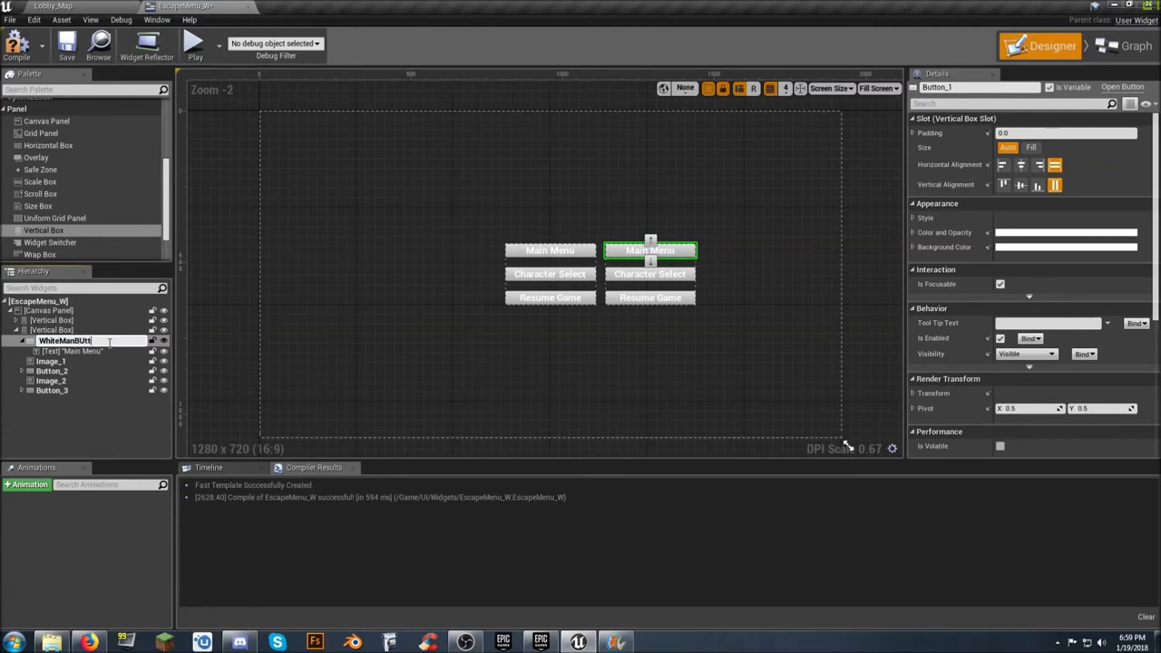
key(BackSpace)
text(u)
key(Return)
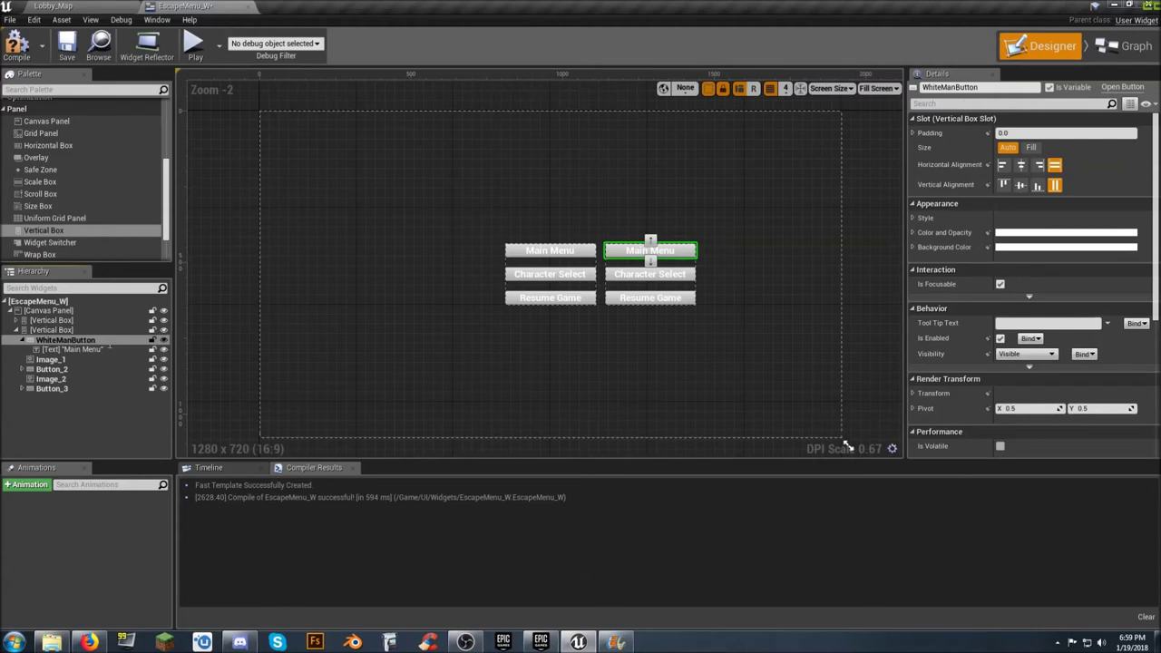
- Change WhiteManButton's label text from Main Menu to 'White Man'
click(92, 348)
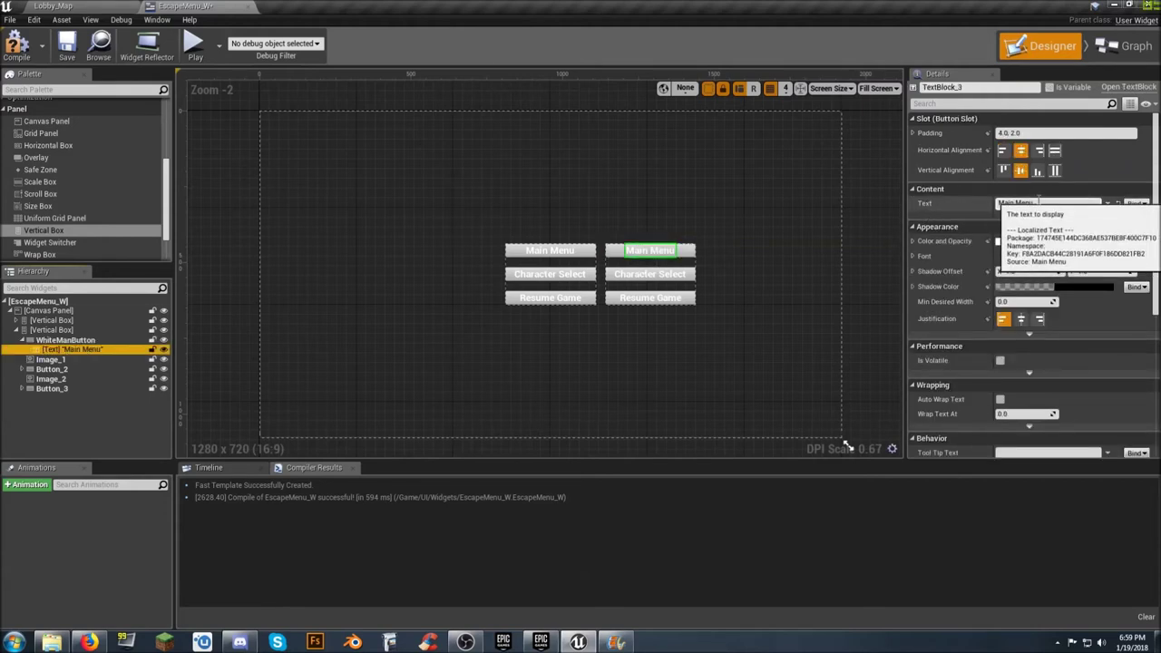
click(1007, 204)
text(White Main)
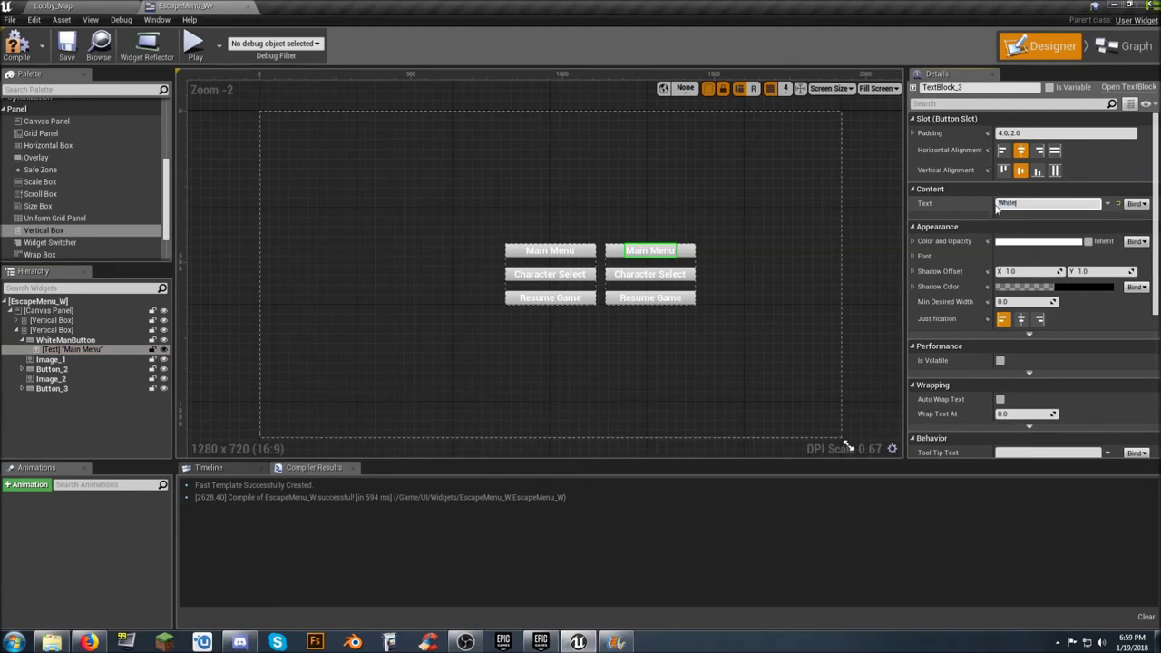
key(Return)
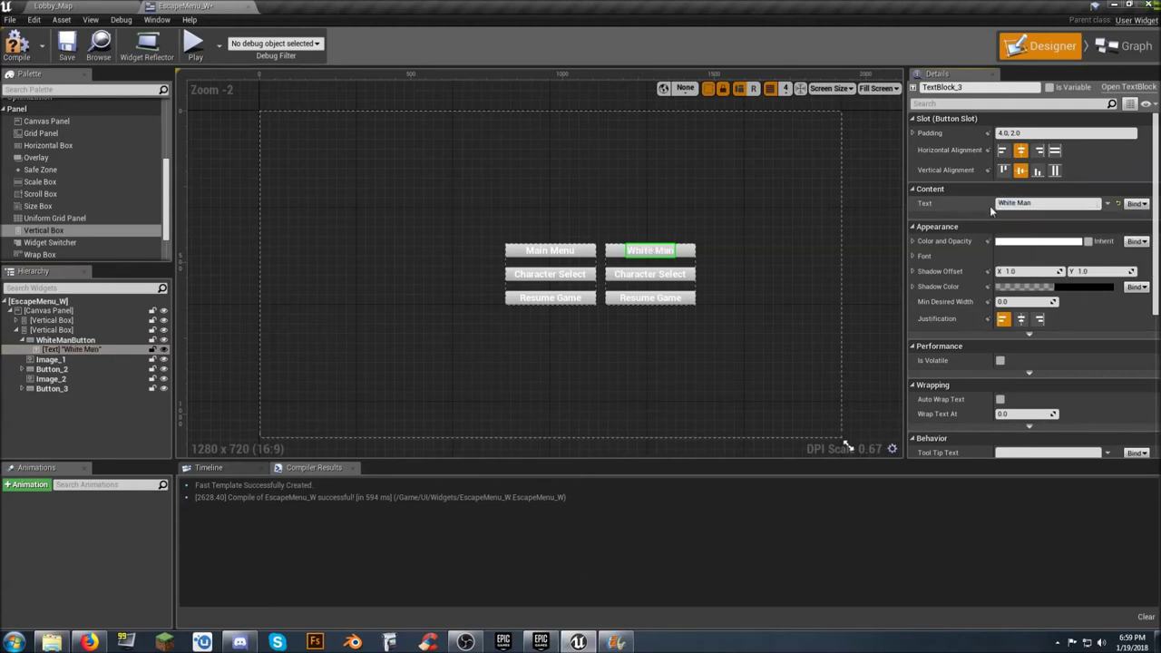
click(24, 340)
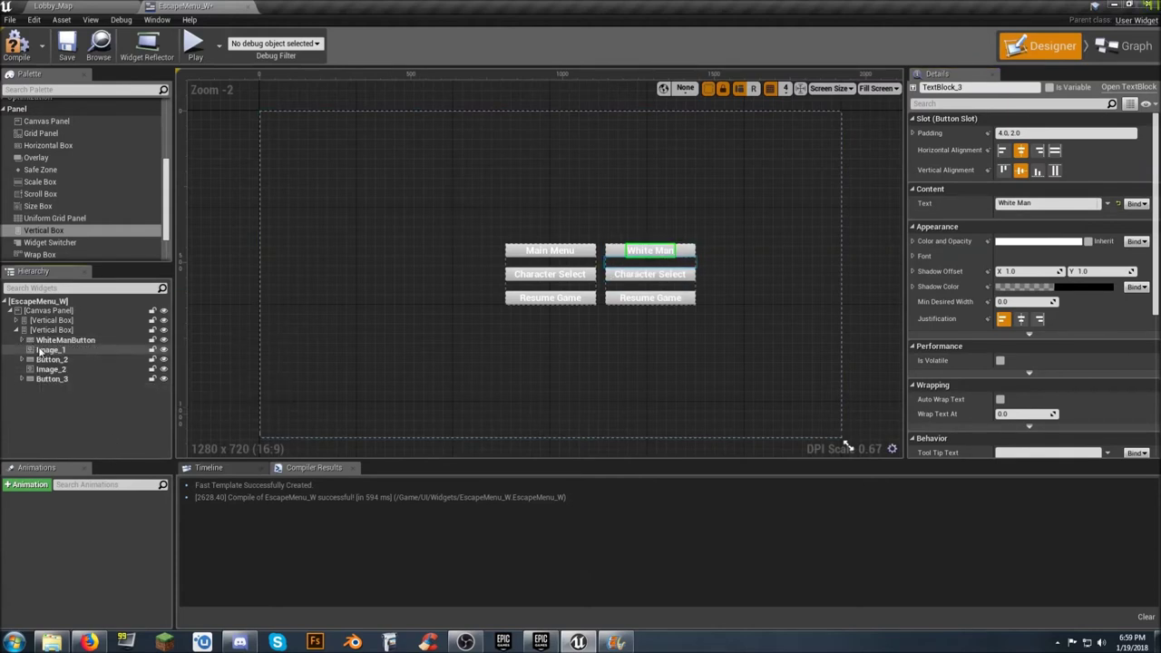
click(47, 359)
- Rename Button_2 to RedManButton and set its label to 'Red Man'
click(22, 359)
click(22, 388)
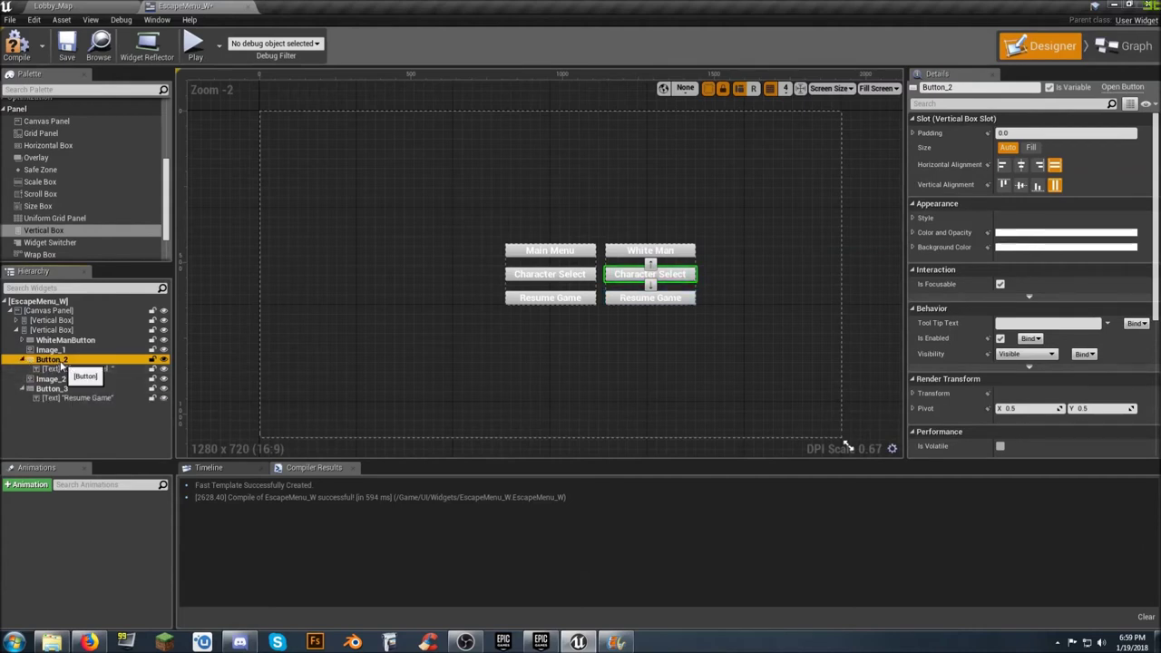
double_click(60, 362)
text(RedMan)
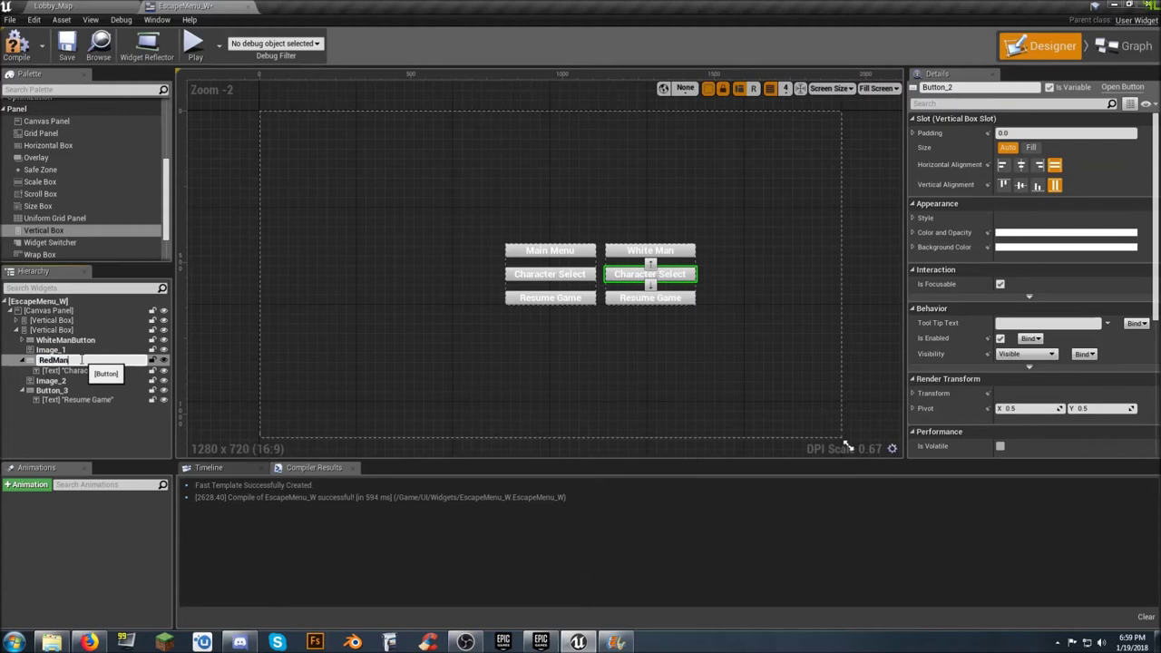
text(Button)
key(Return)
click(73, 369)
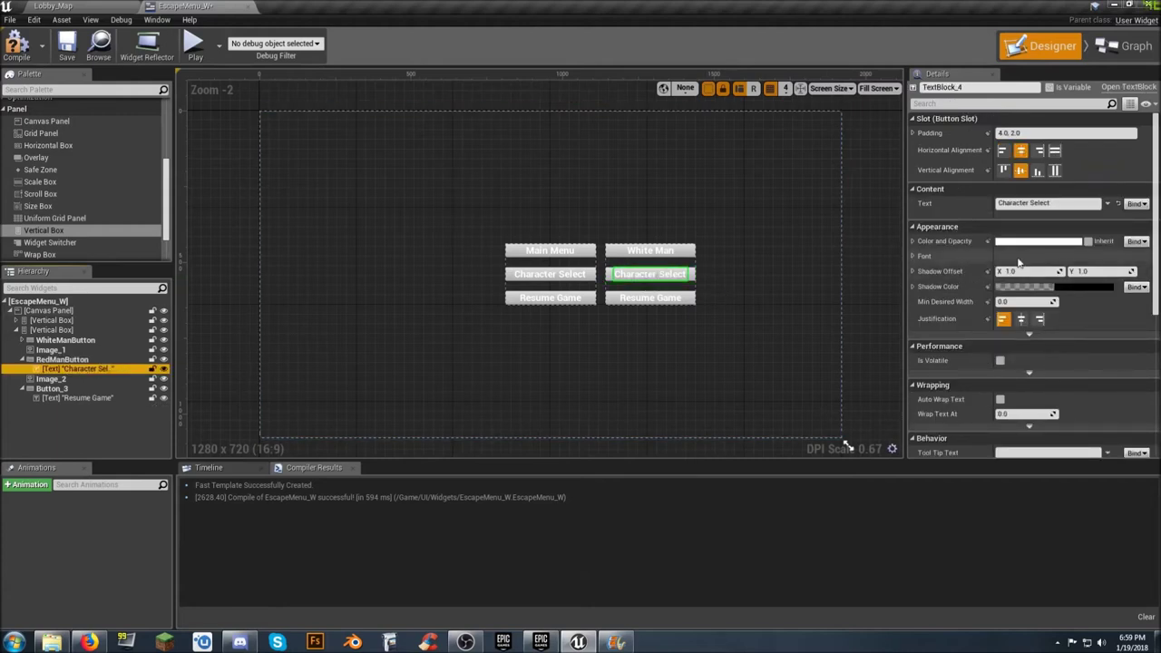
click(1043, 203)
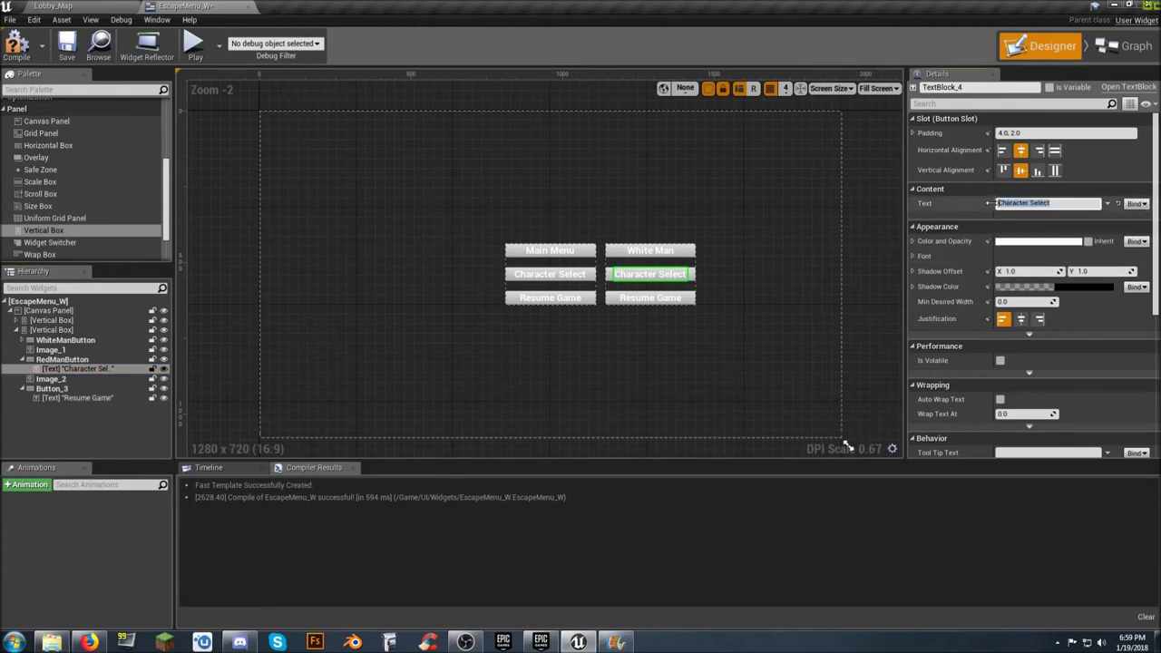
text(Red Man)
key(Return)
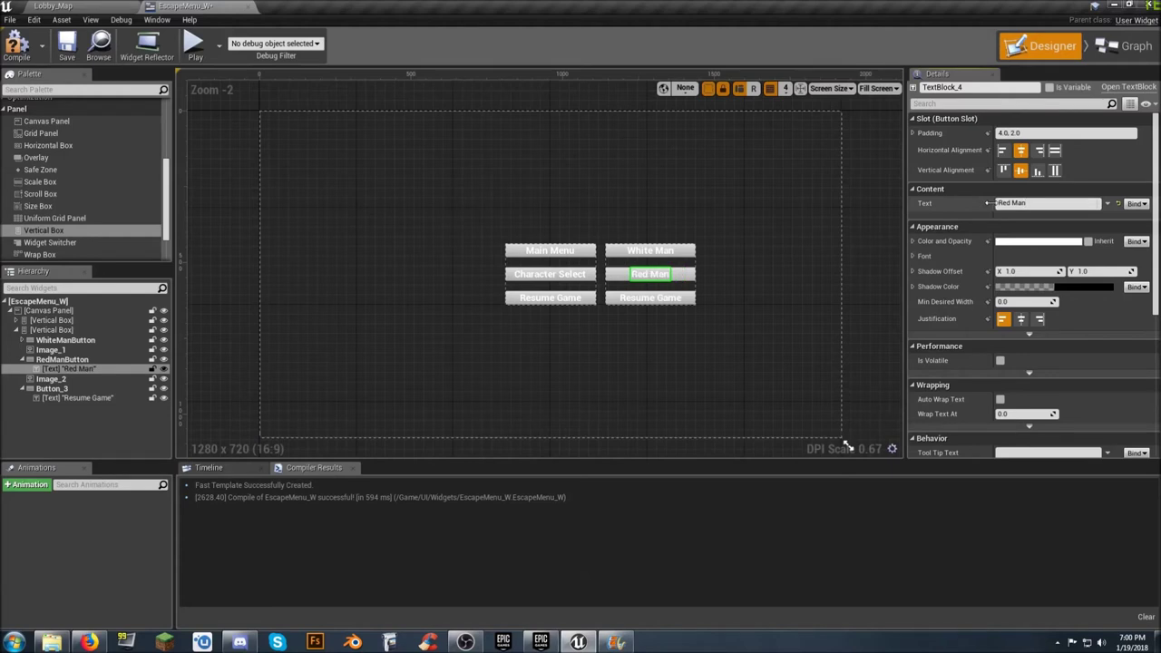
- Rename Button_3 to BlueManButton and set its label to 'Blue Man'
click(23, 360)
click(60, 379)
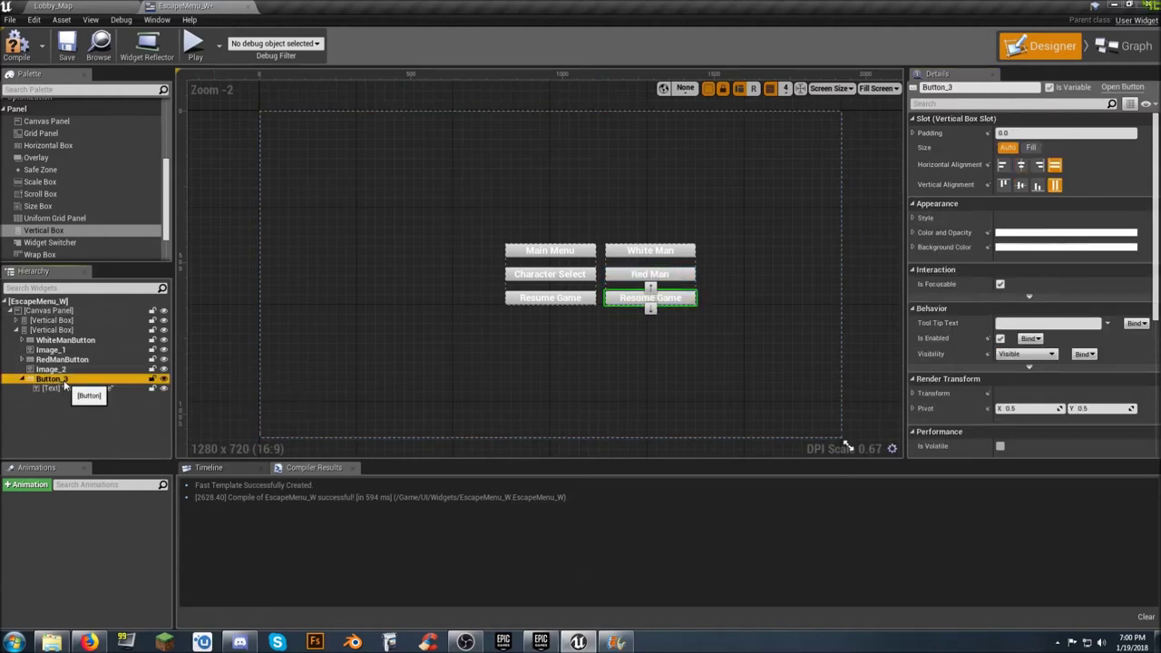
click(65, 379)
text(BlueMn)
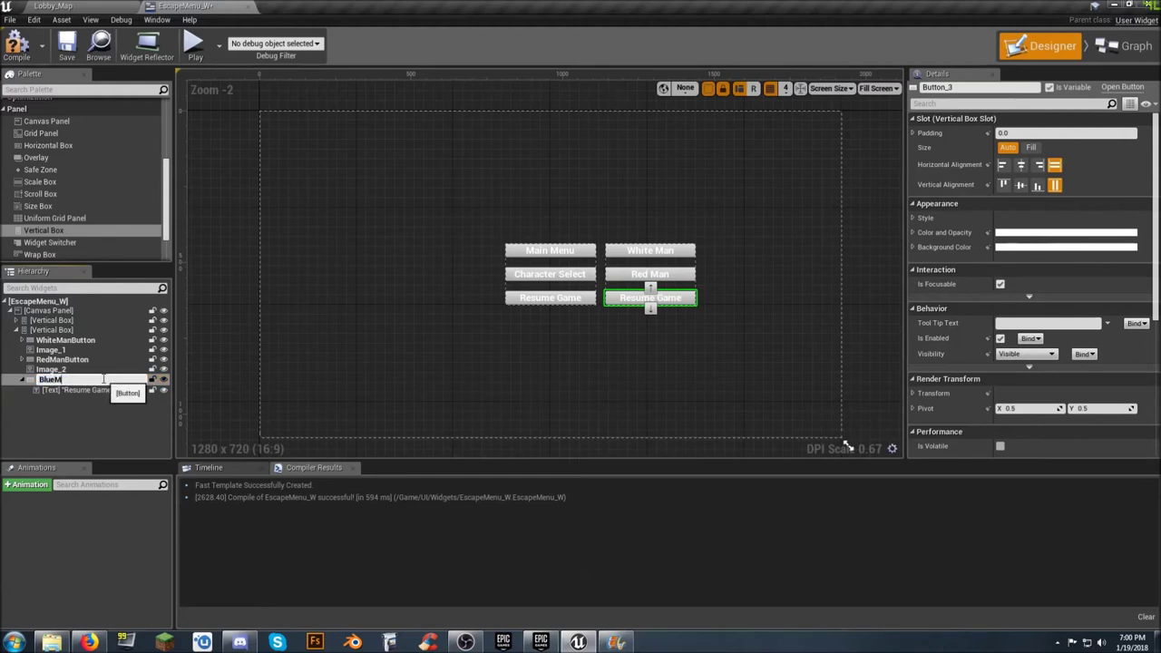
key(Return)
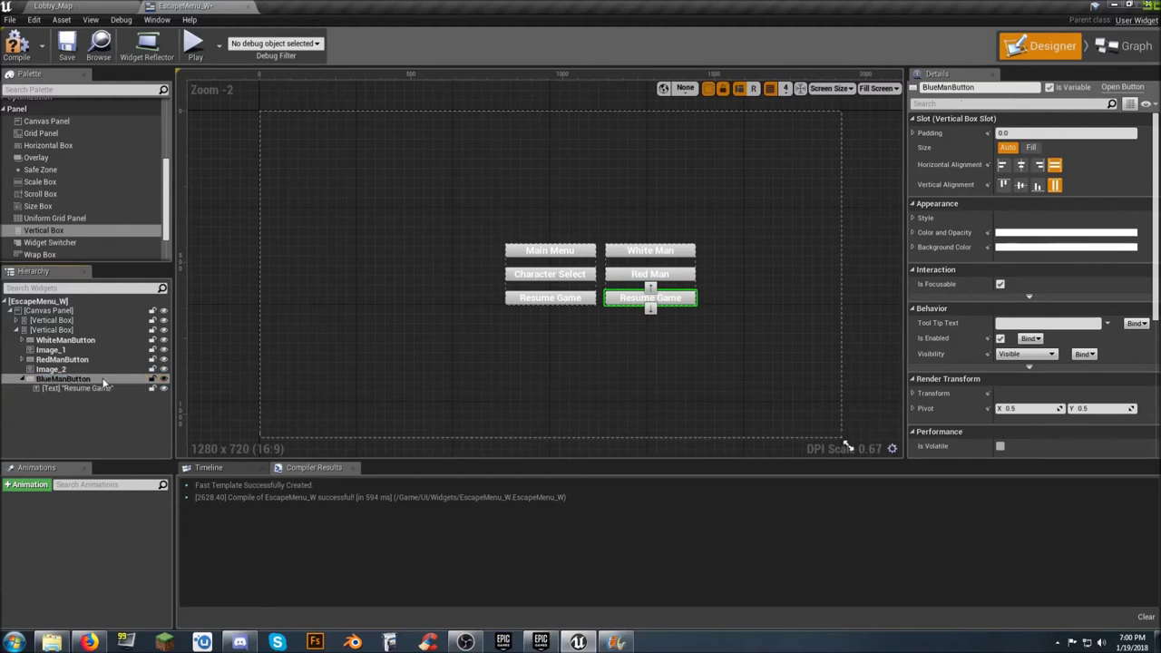
click(99, 388)
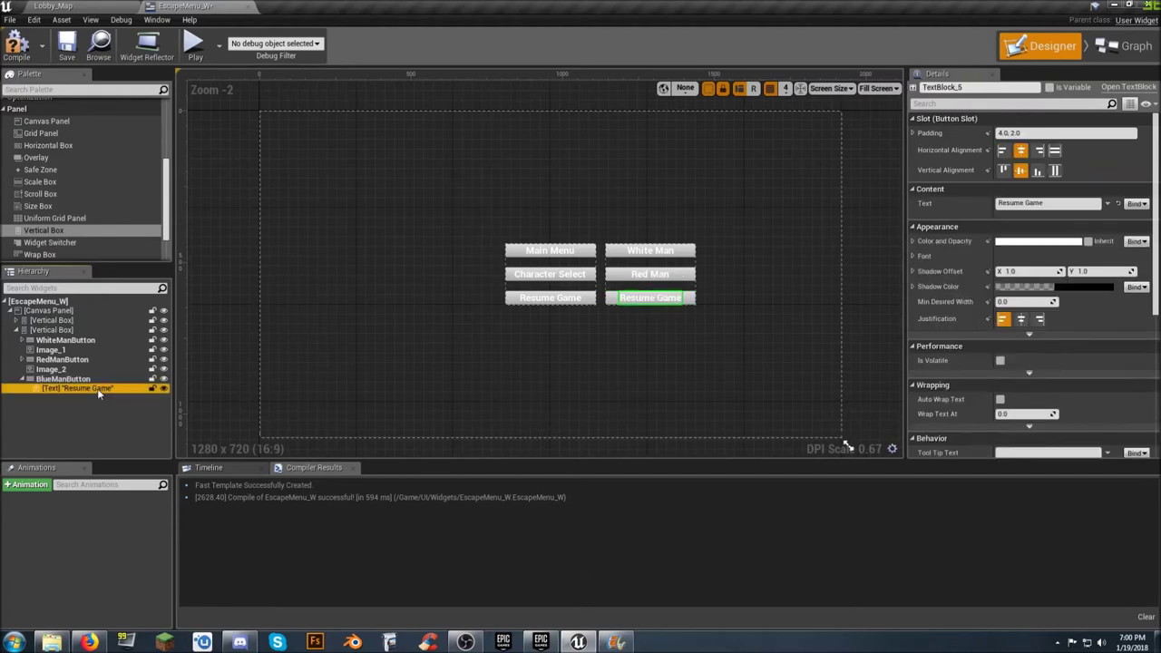
click(1045, 203)
text(BlueMan)
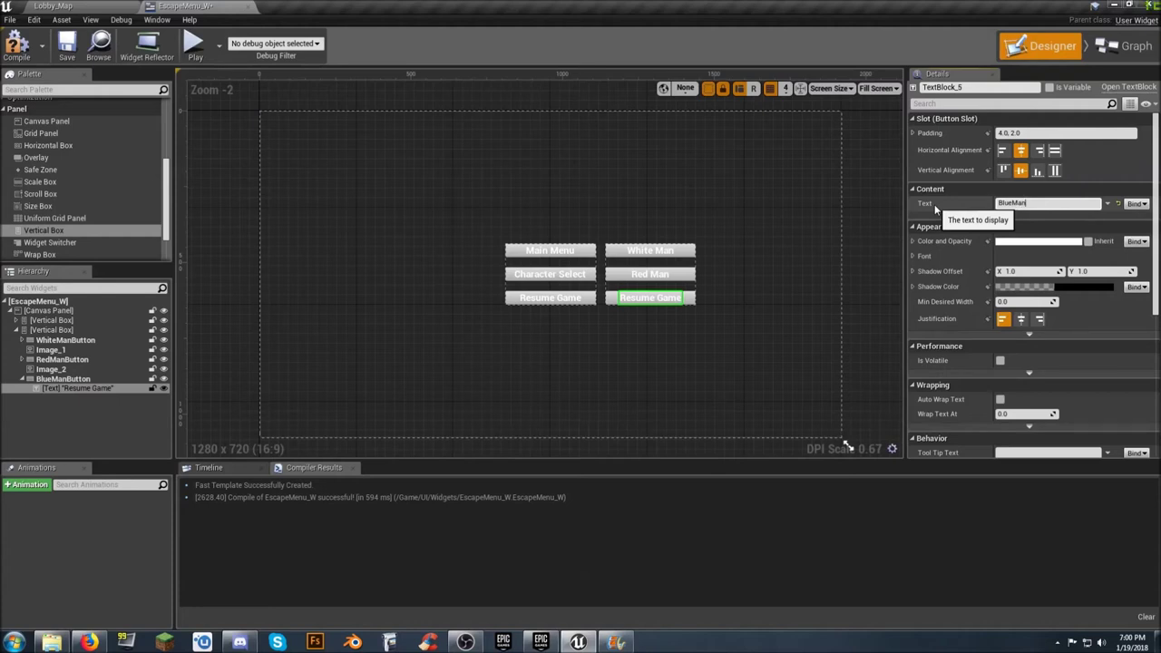
key(Return)
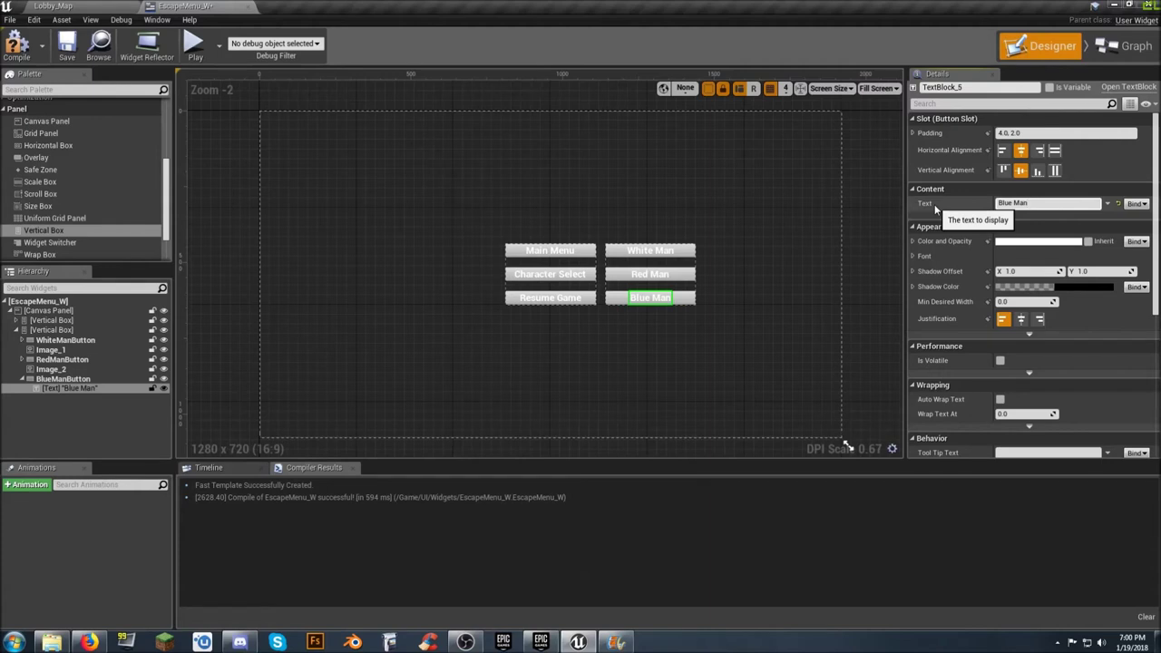
click(796, 350)
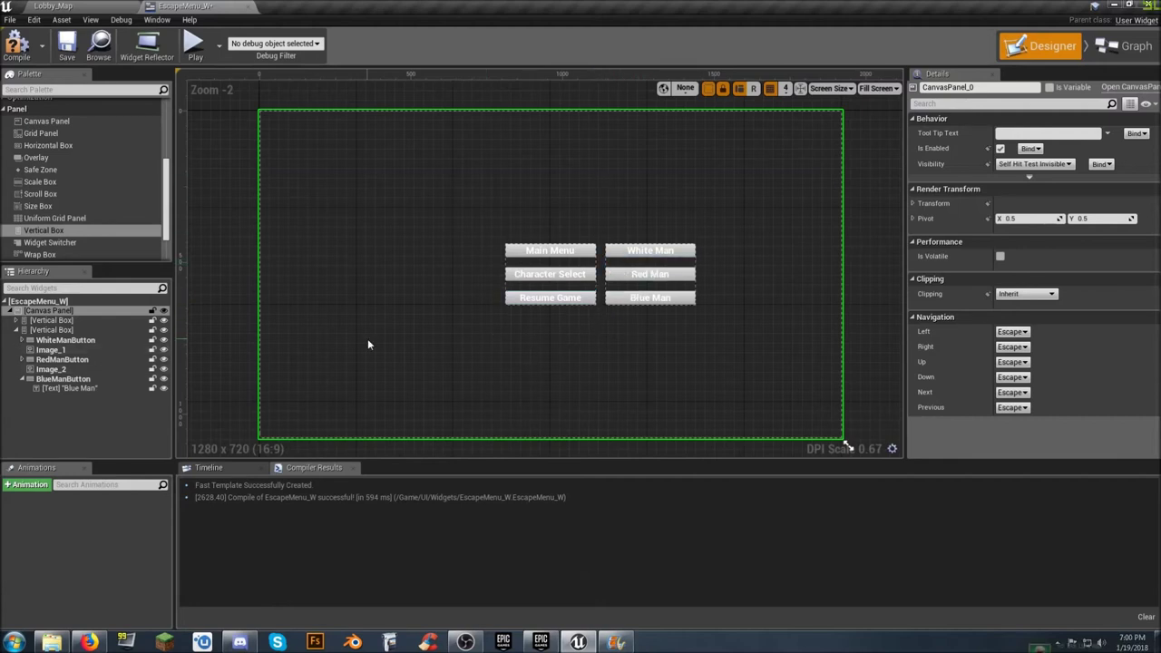
click(41, 330)
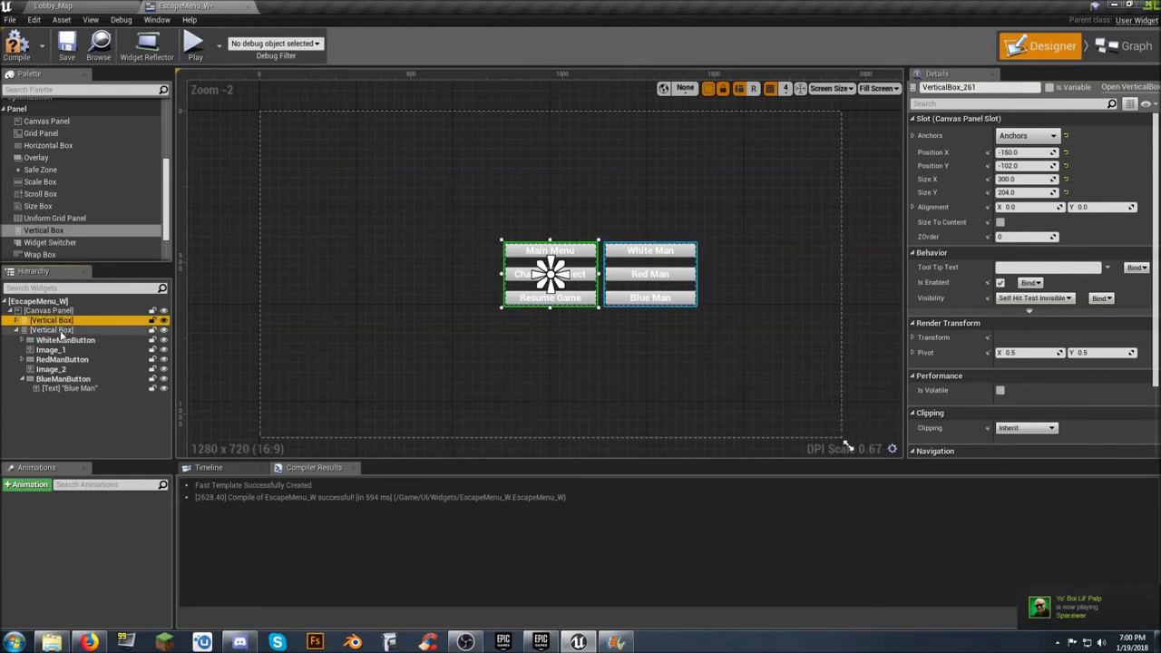
- Rename the menu buttons' vertical box to MenuBox and tick Is Variable
click(62, 321)
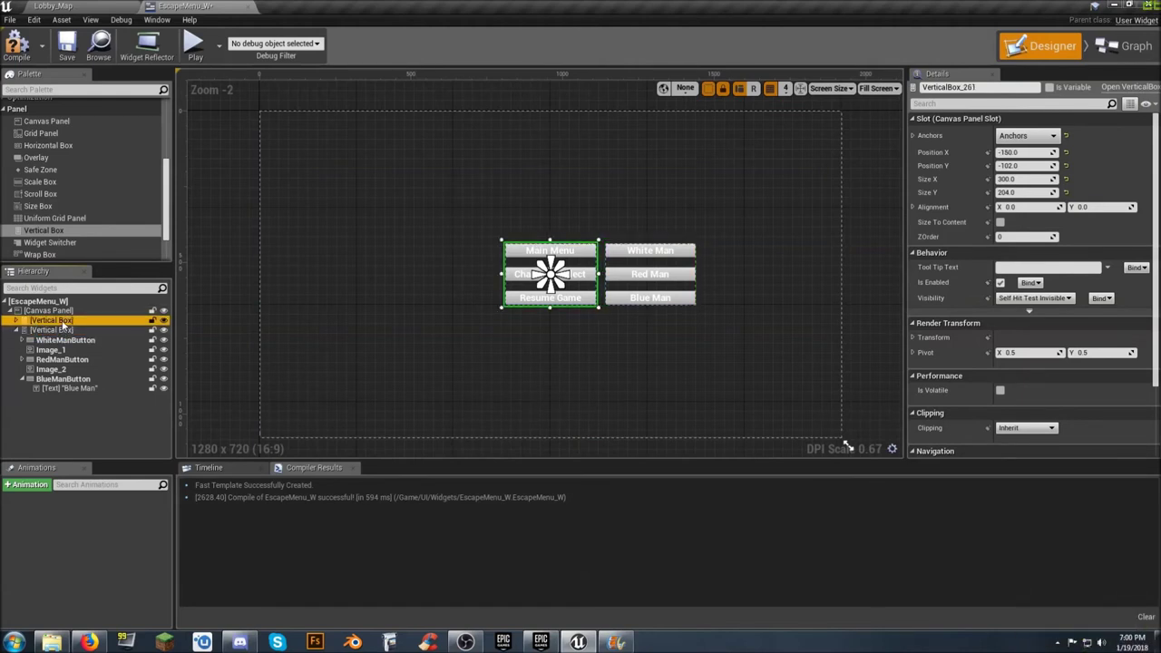
click(61, 321)
text(M)
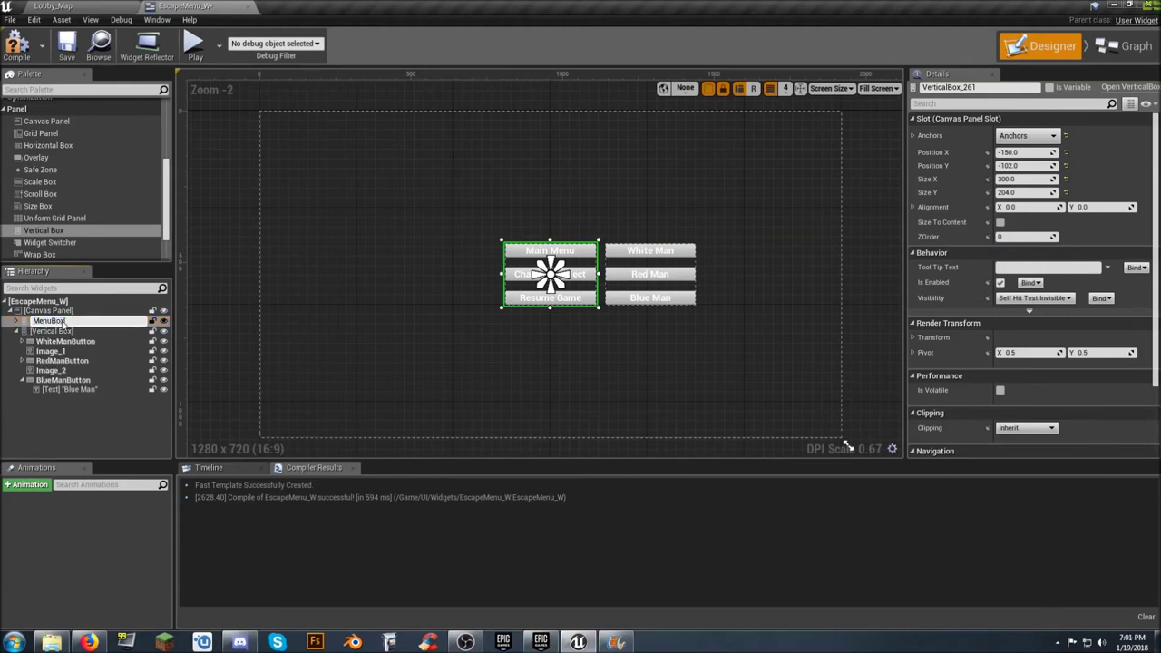
text(enuBox)
key(Return)
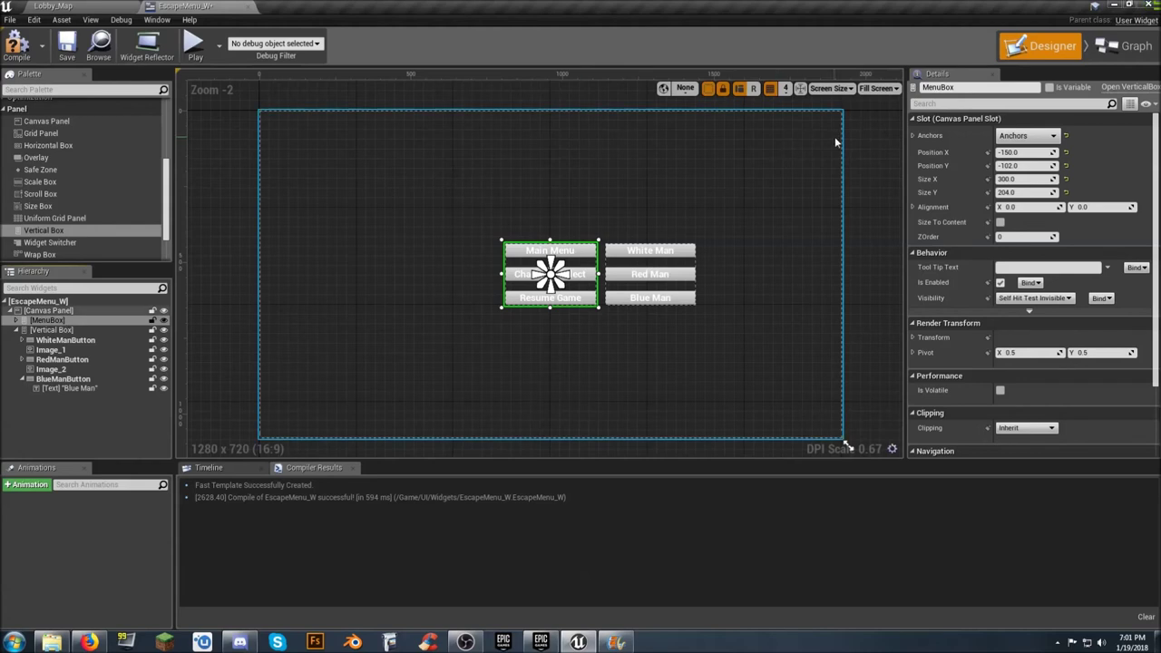
click(1049, 88)
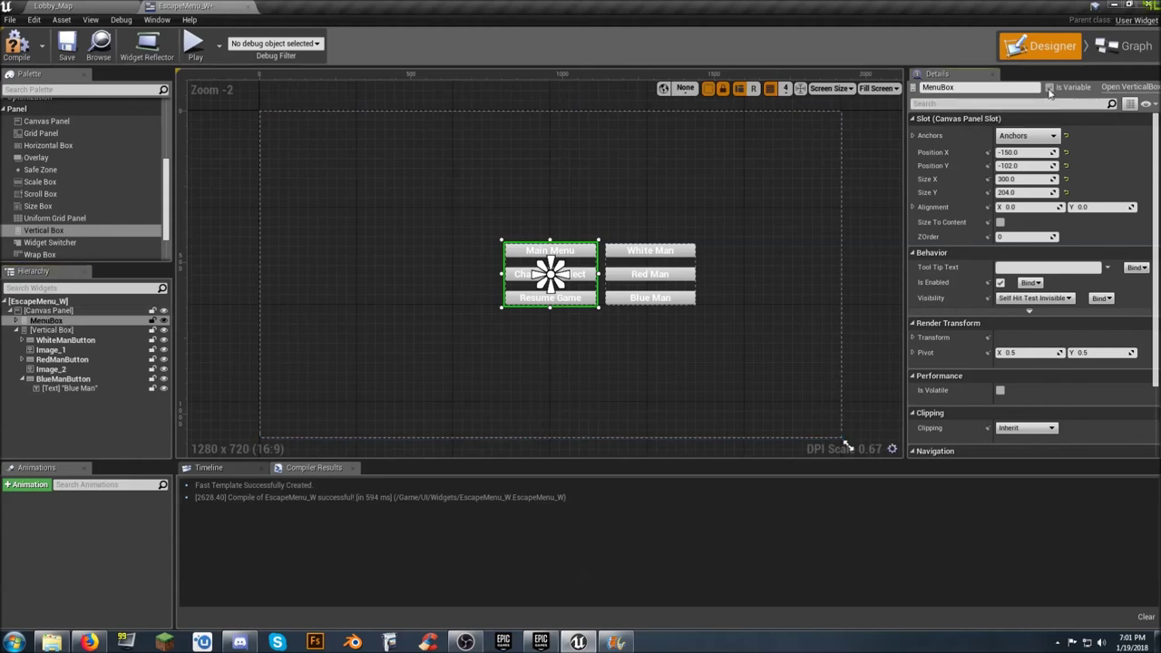
- Rename the character buttons' vertical box to CharSelBox and tick Is Variable
click(16, 330)
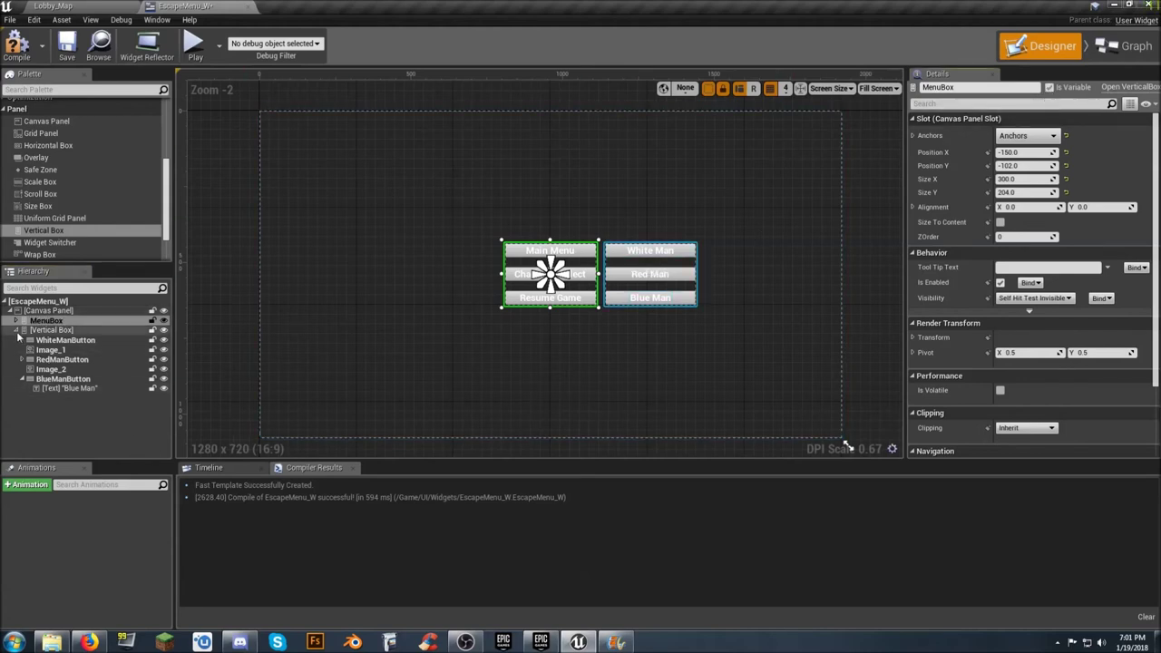
click(54, 332)
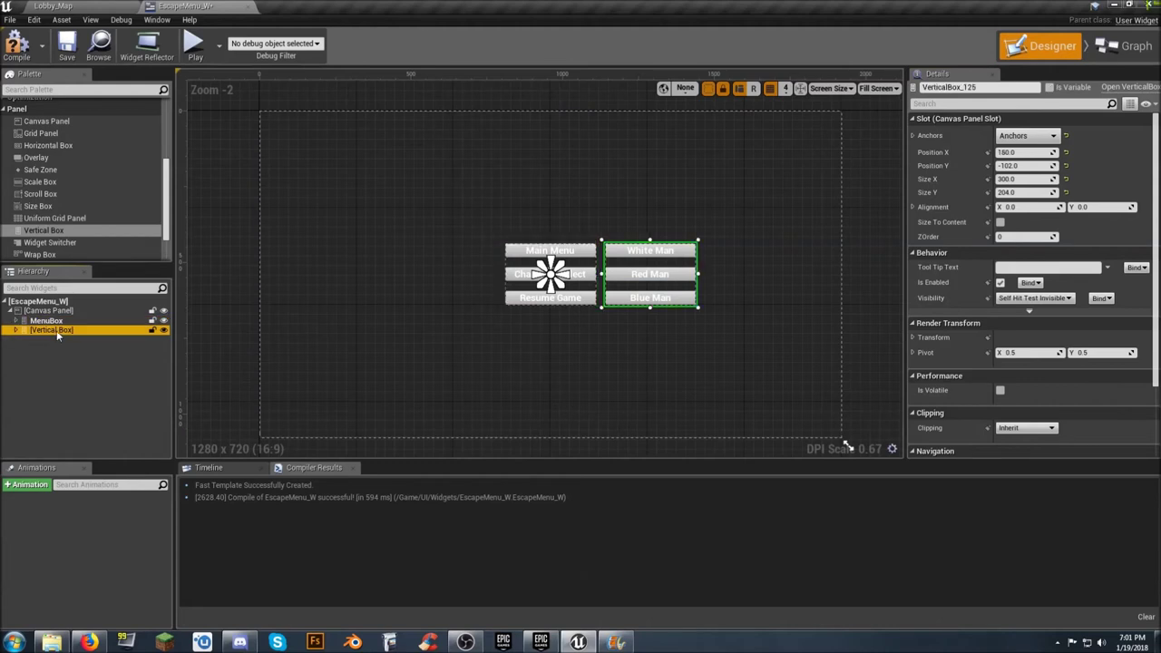
click(57, 333)
text(CharSelBox)
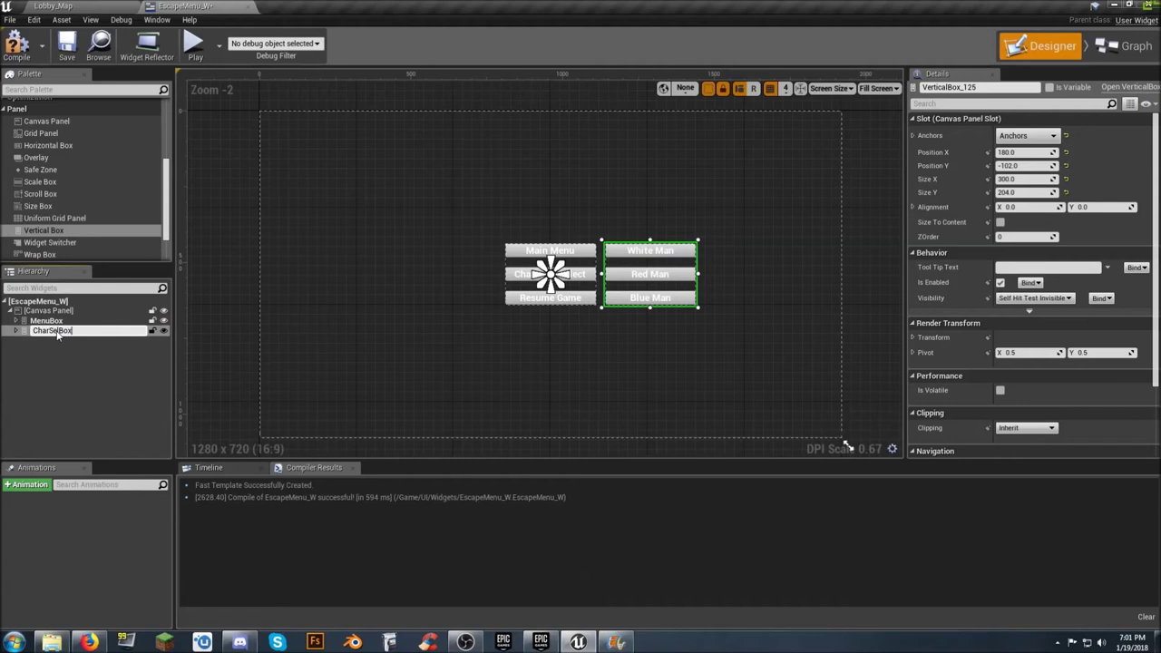
key(Return)
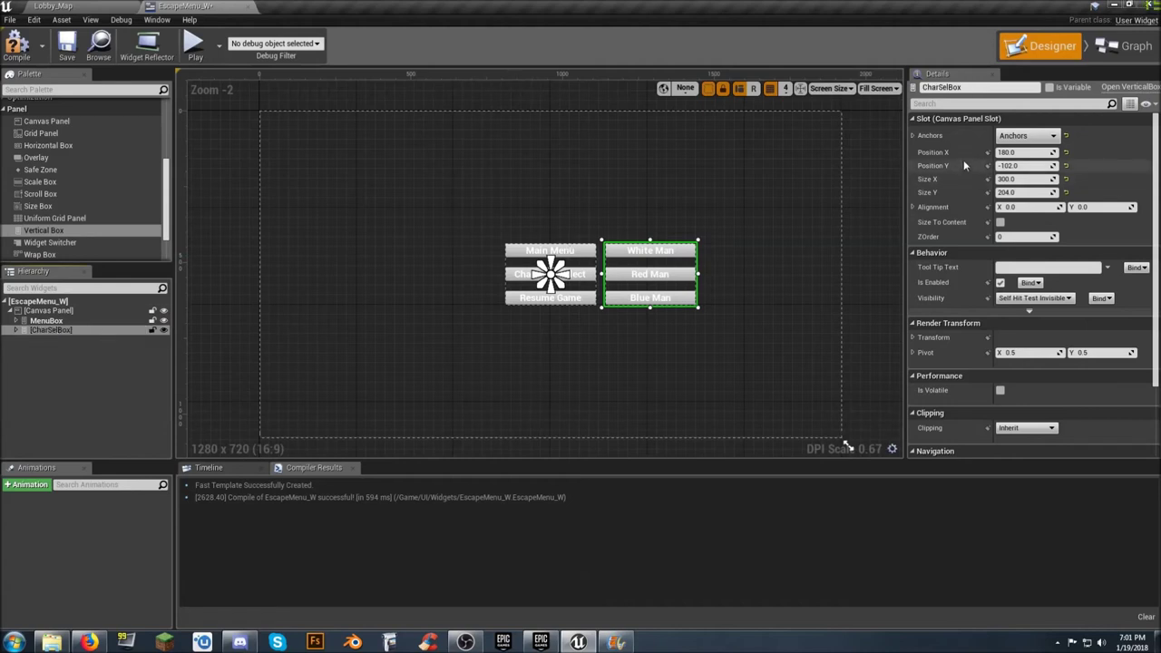
click(1049, 88)
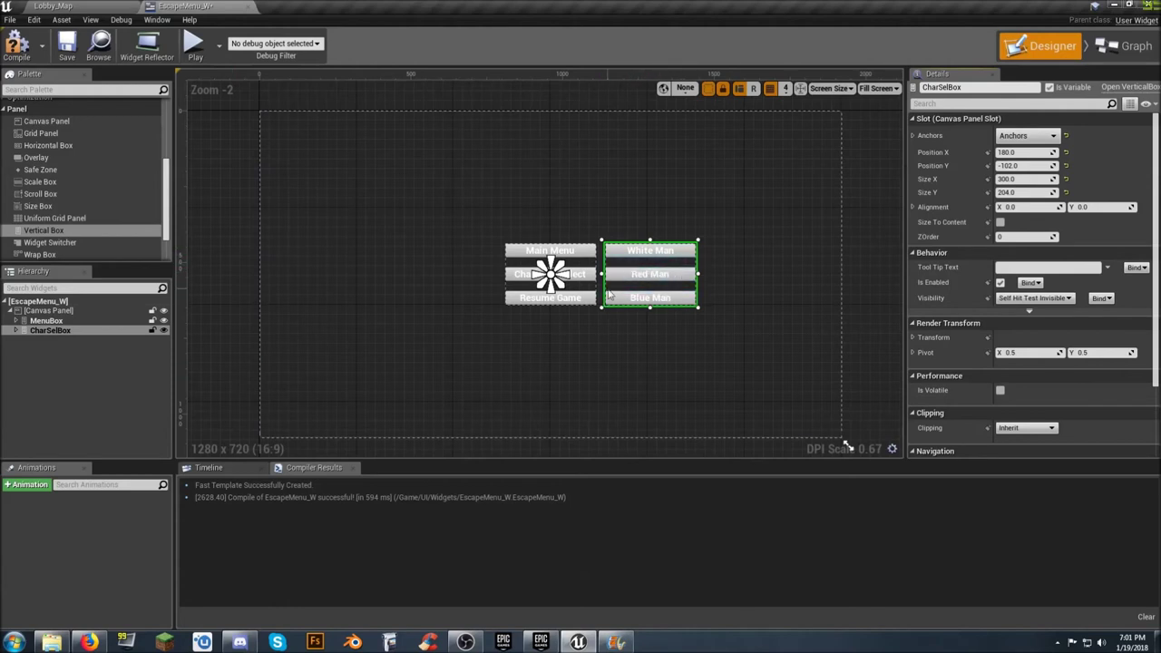
- Set CharSelBox's Visibility to Hidden in the Details panel's Behavior section
click(69, 331)
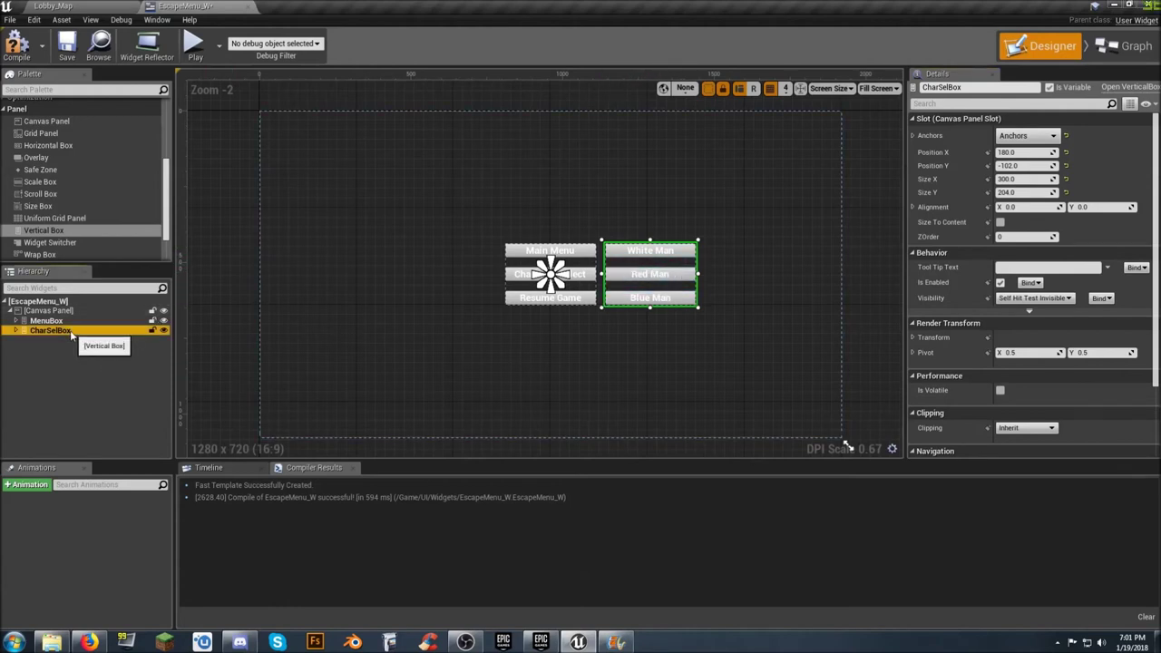
click(1033, 299)
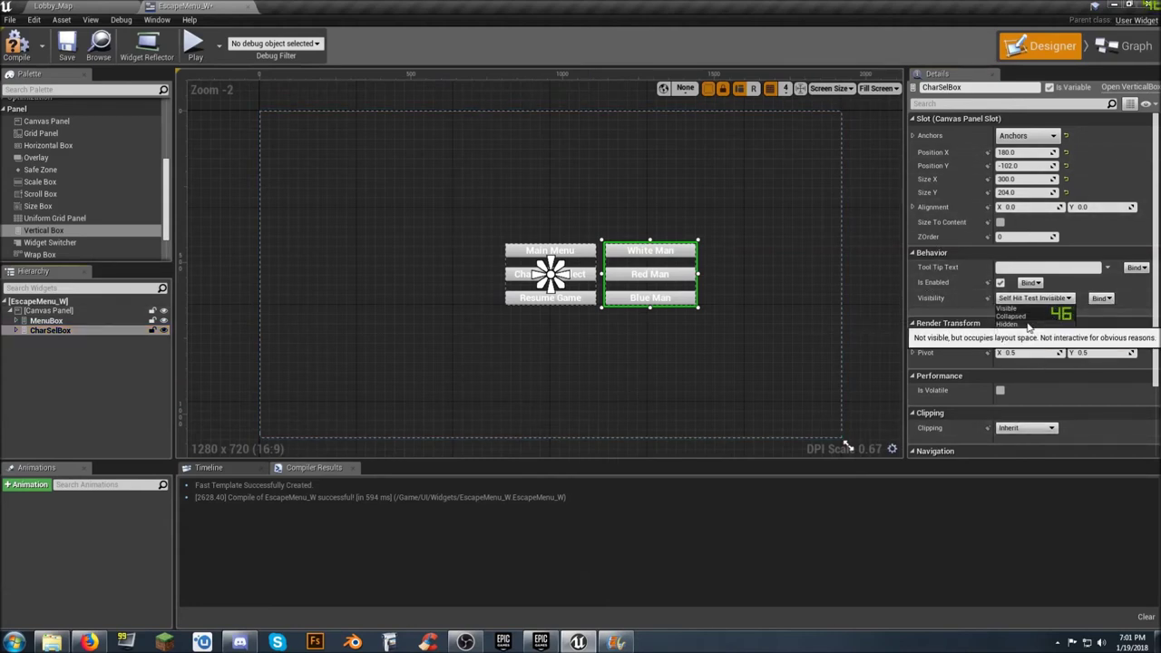
click(1027, 324)
click(1043, 300)
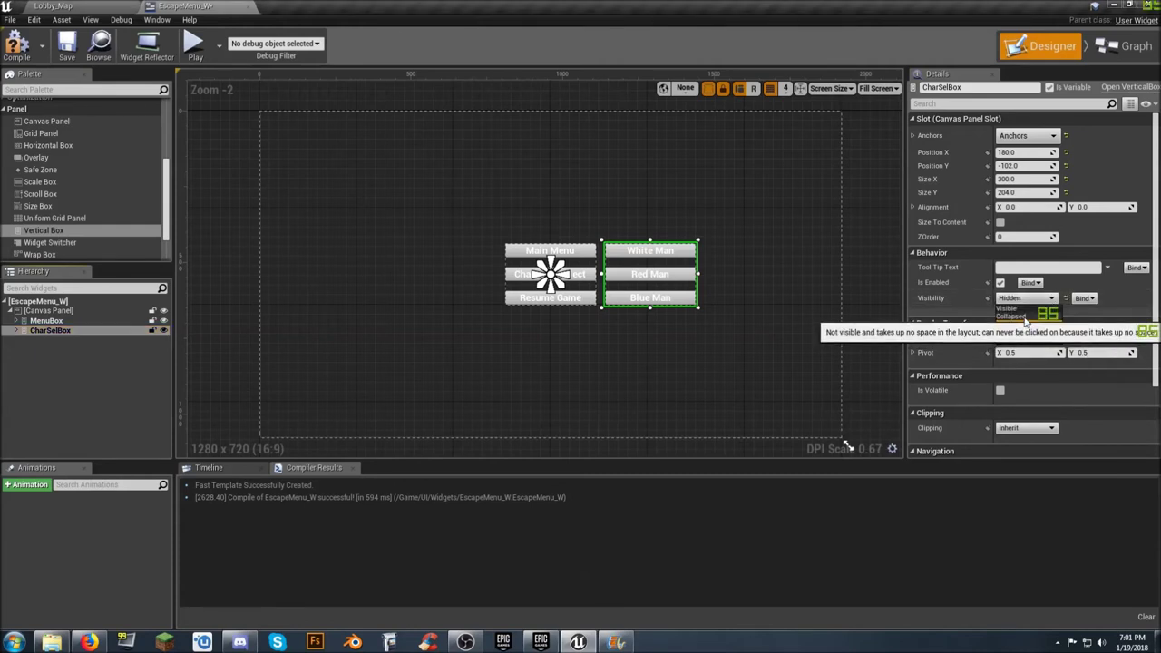
click(948, 311)
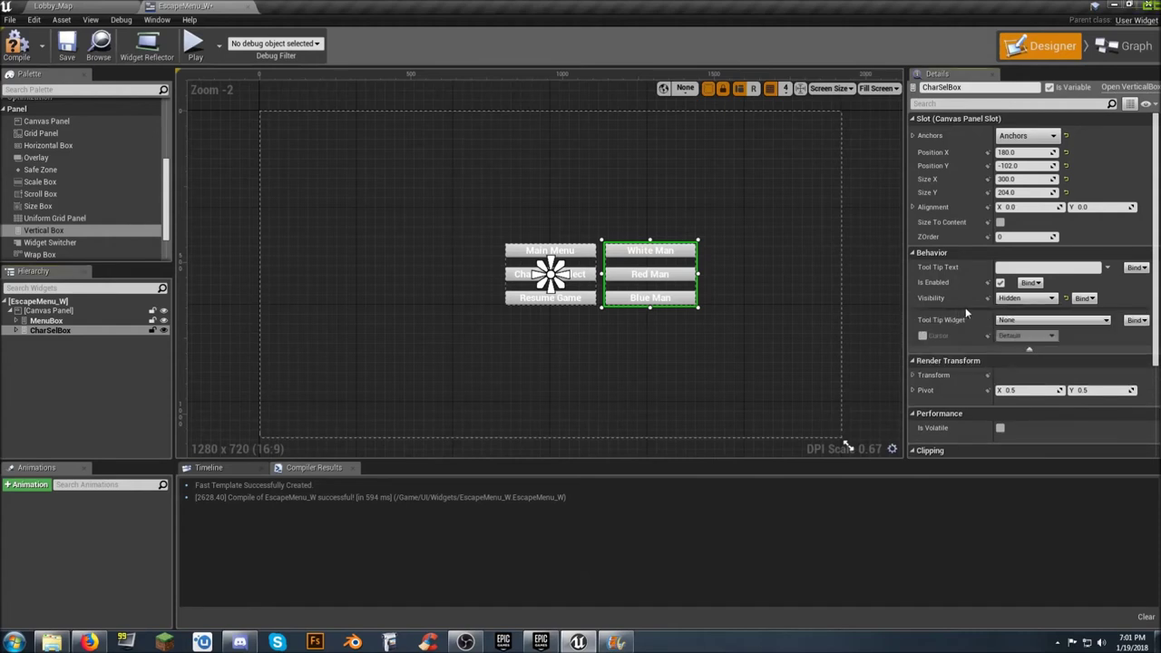
click(1128, 47)
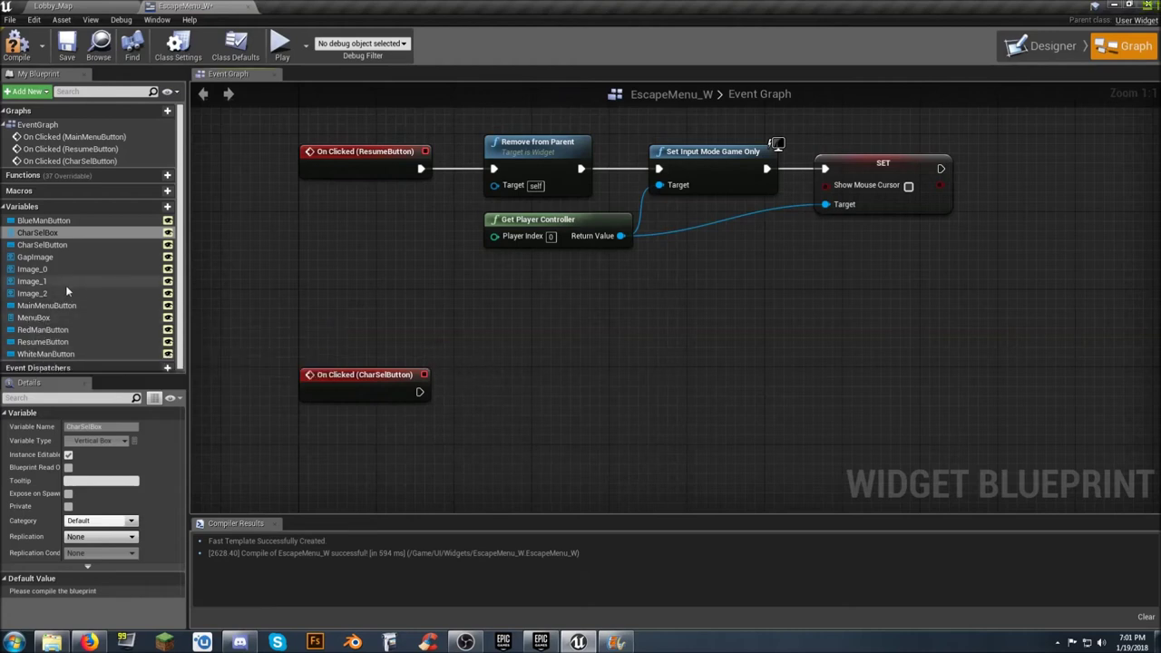
- Place a Char Sel Box getter beneath the CharSelButton On Clicked event
click(53, 233)
drag(53, 233, 363, 444)
key(Escape)
right_drag(507, 450, 508, 355)
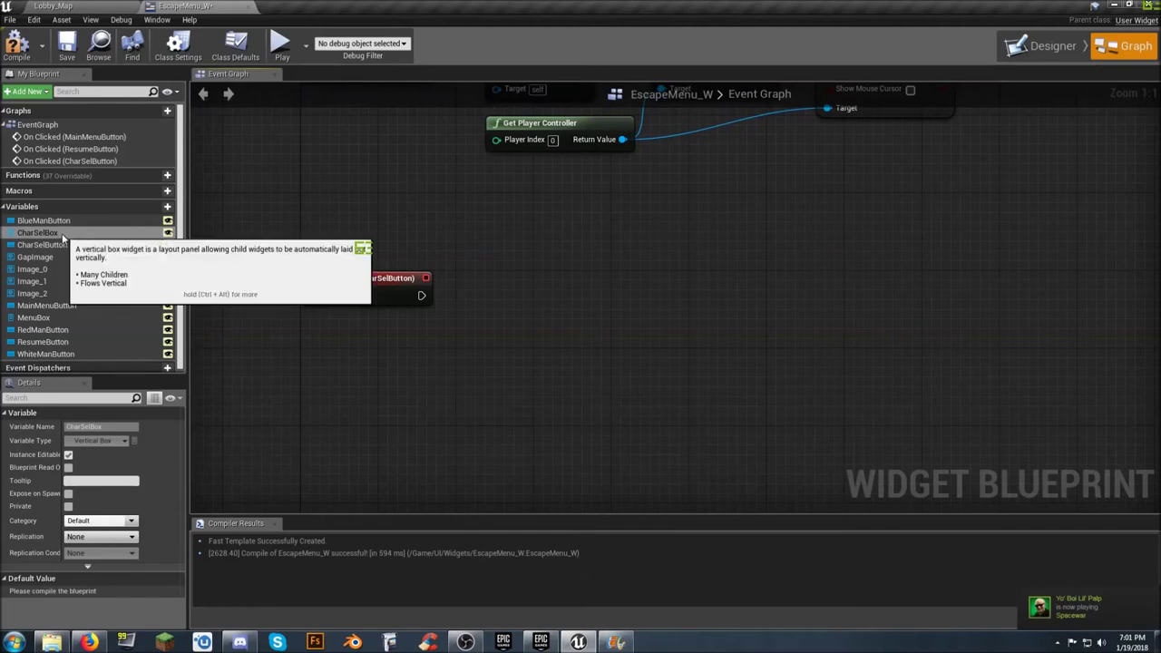
drag(64, 238, 403, 342)
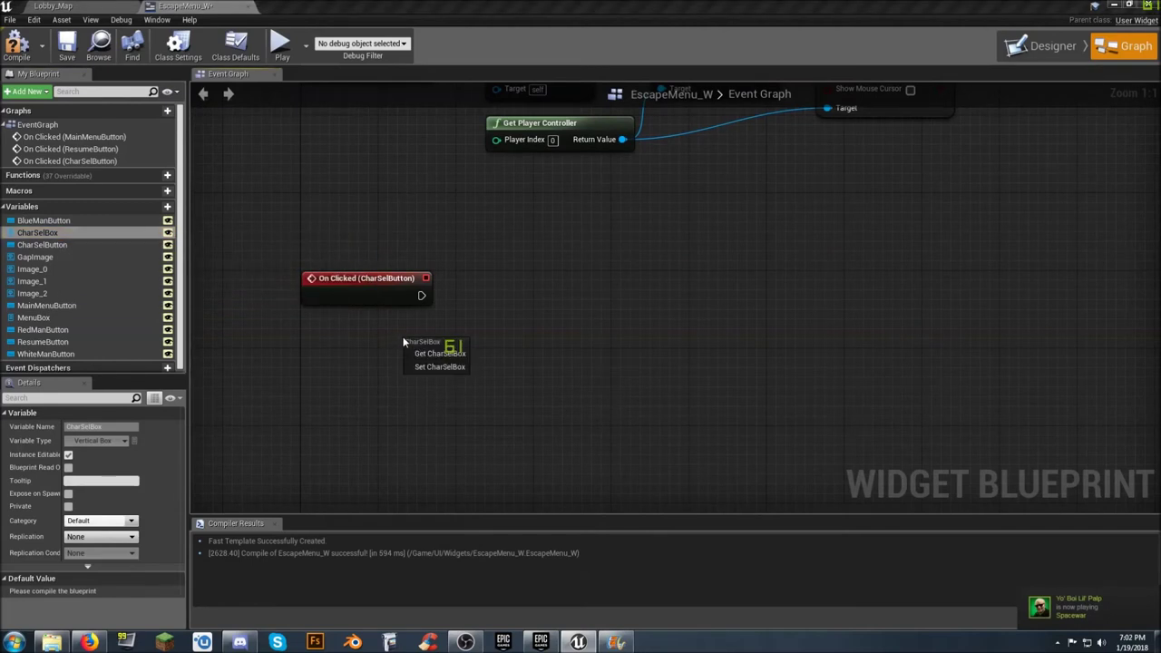
click(409, 392)
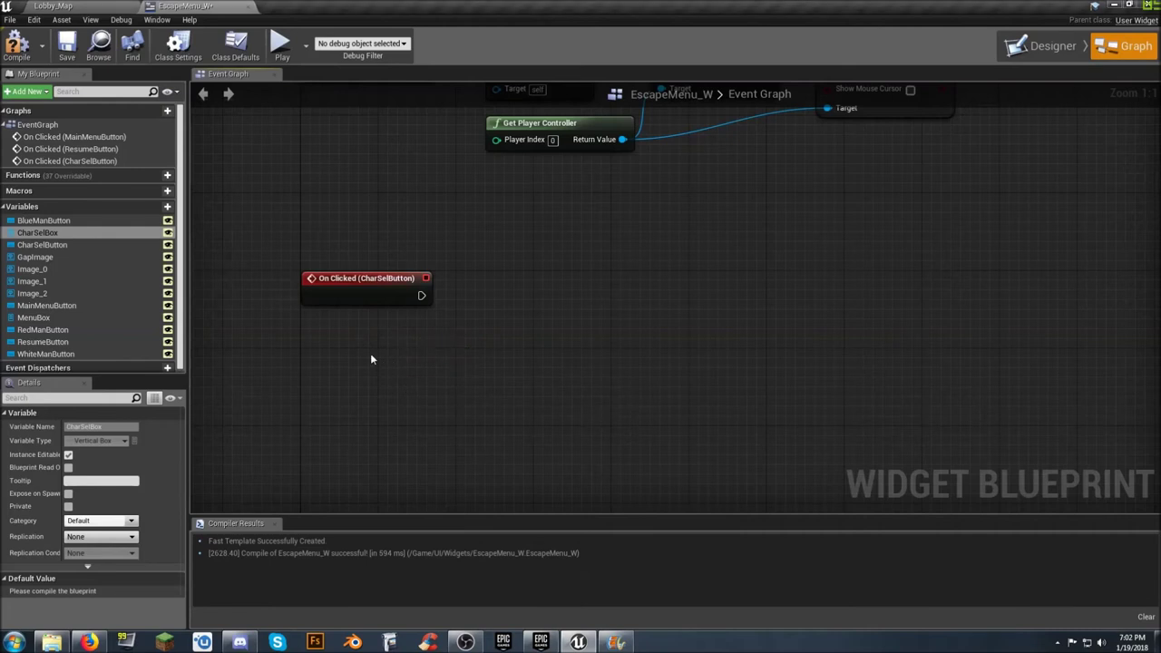
ctrl+drag(38, 233, 376, 345)
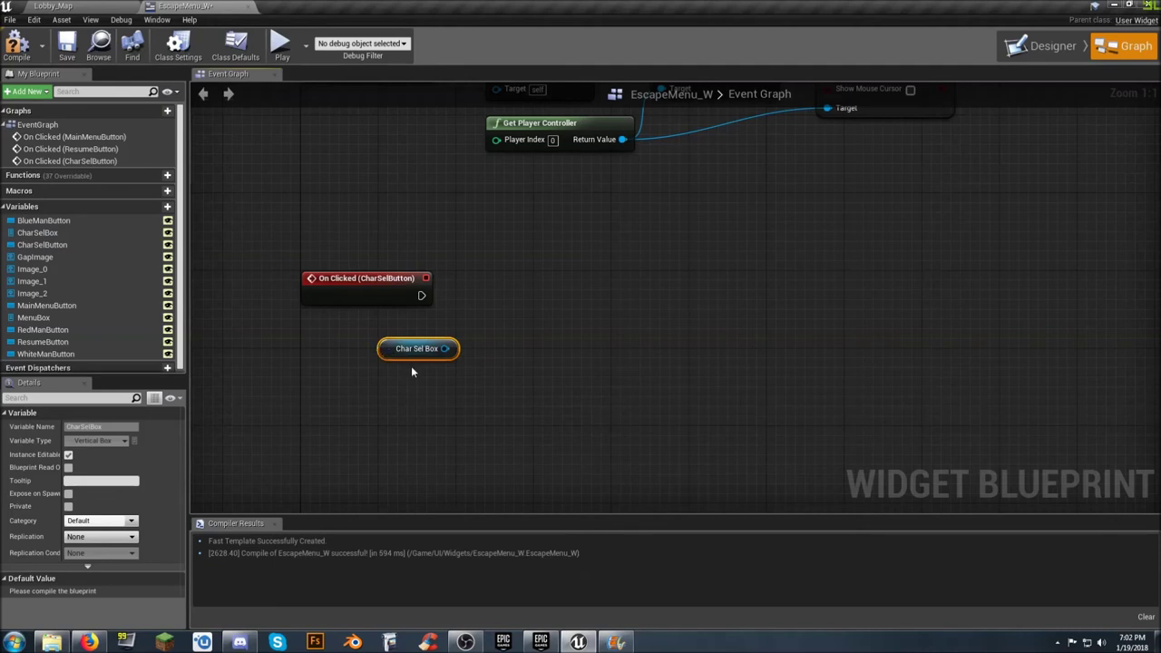
drag(396, 348, 363, 351)
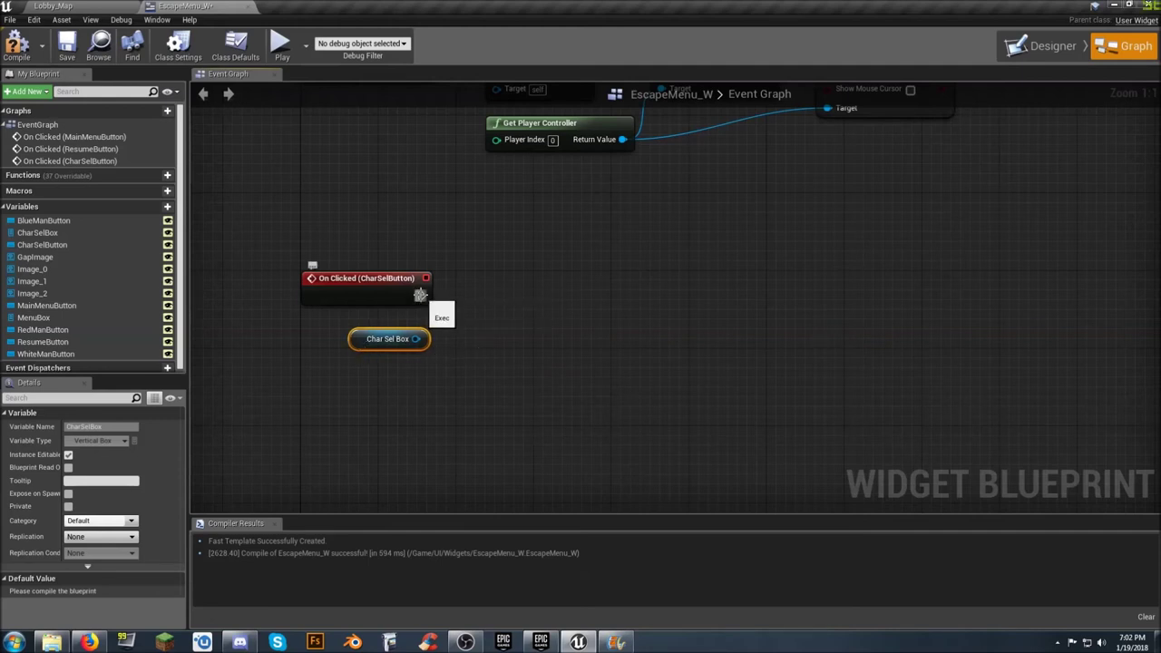
- Wire the click event into a FlipFlop and add a Set Visibility node after output A
drag(421, 295, 495, 299)
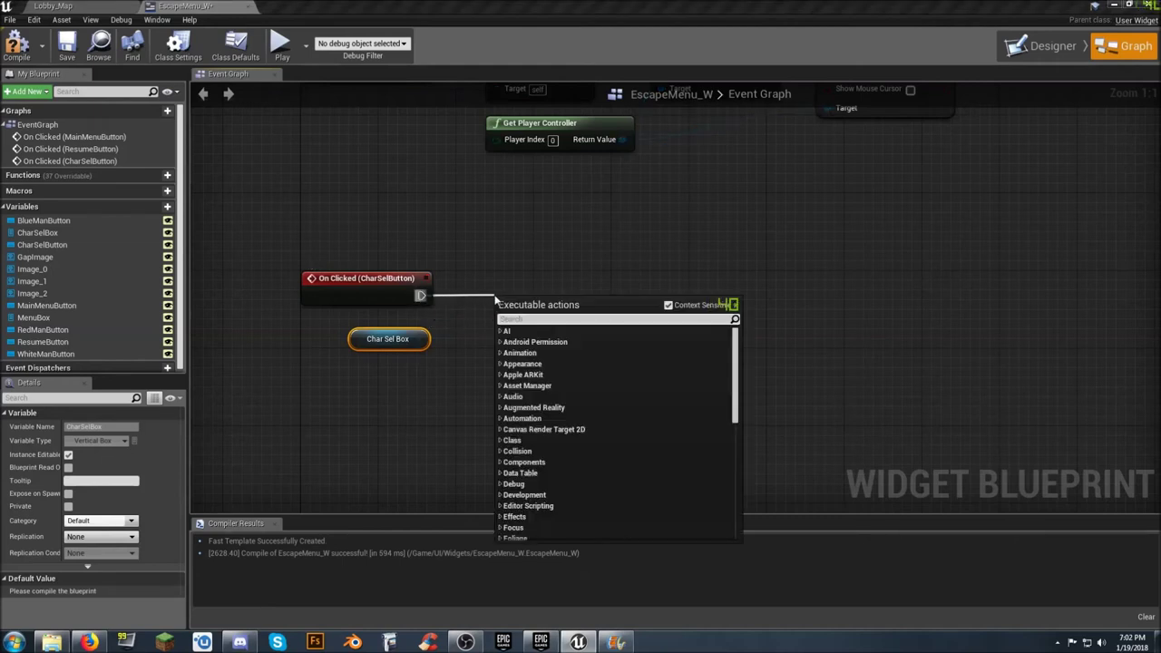
text(flip)
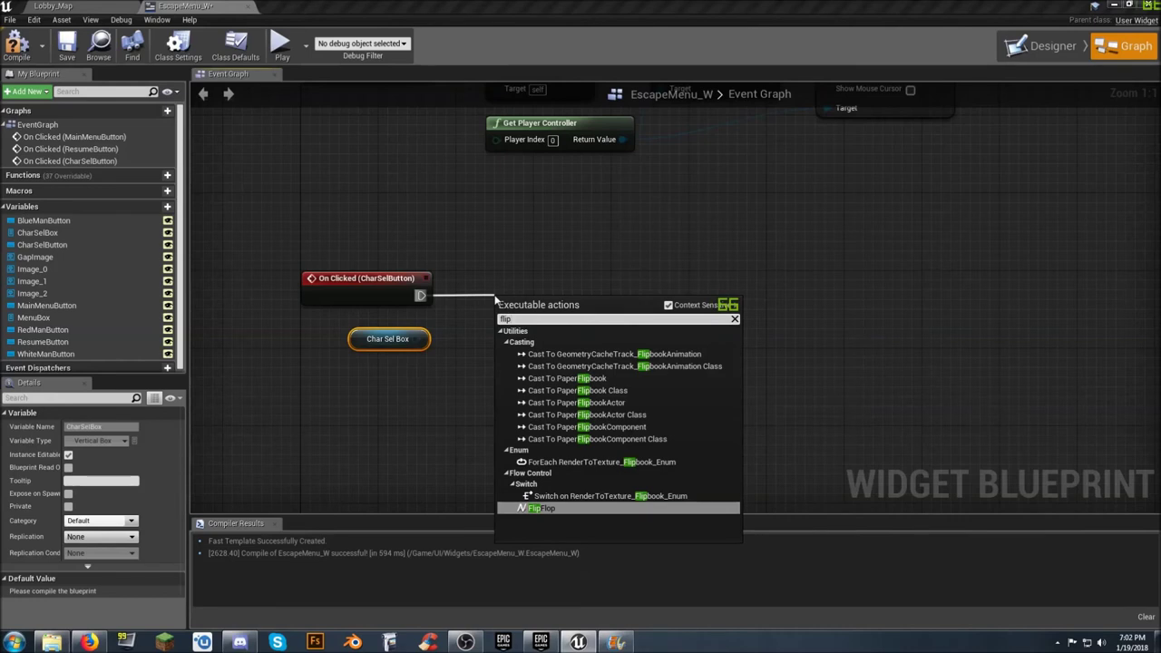
click(548, 509)
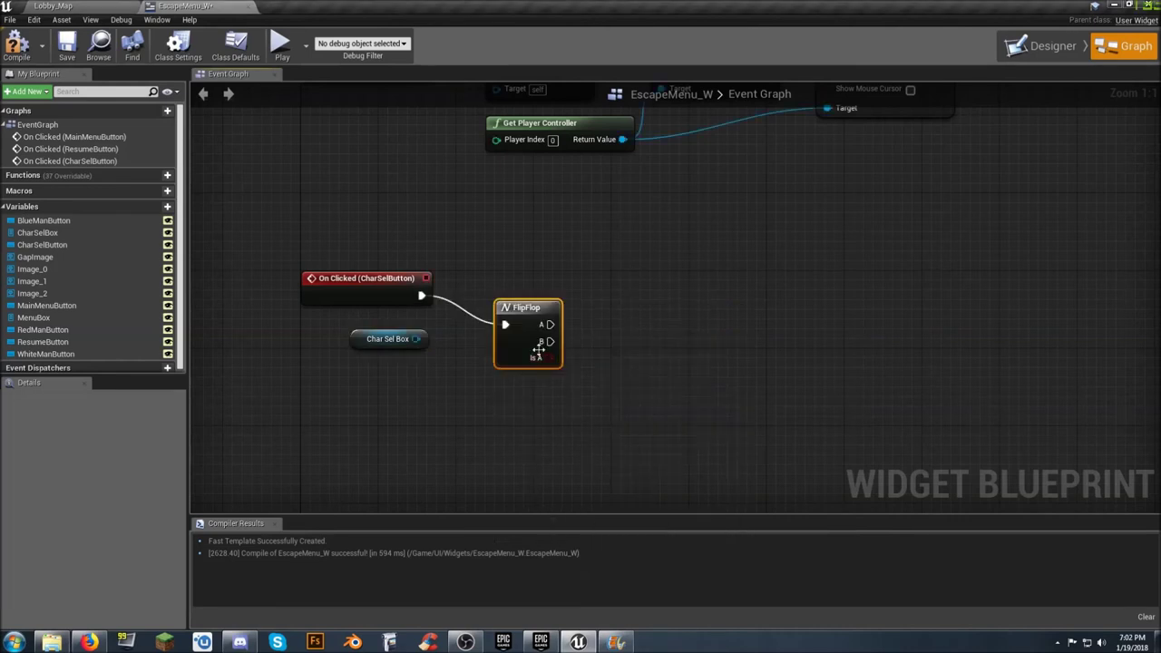
drag(532, 312, 649, 295)
text(setv)
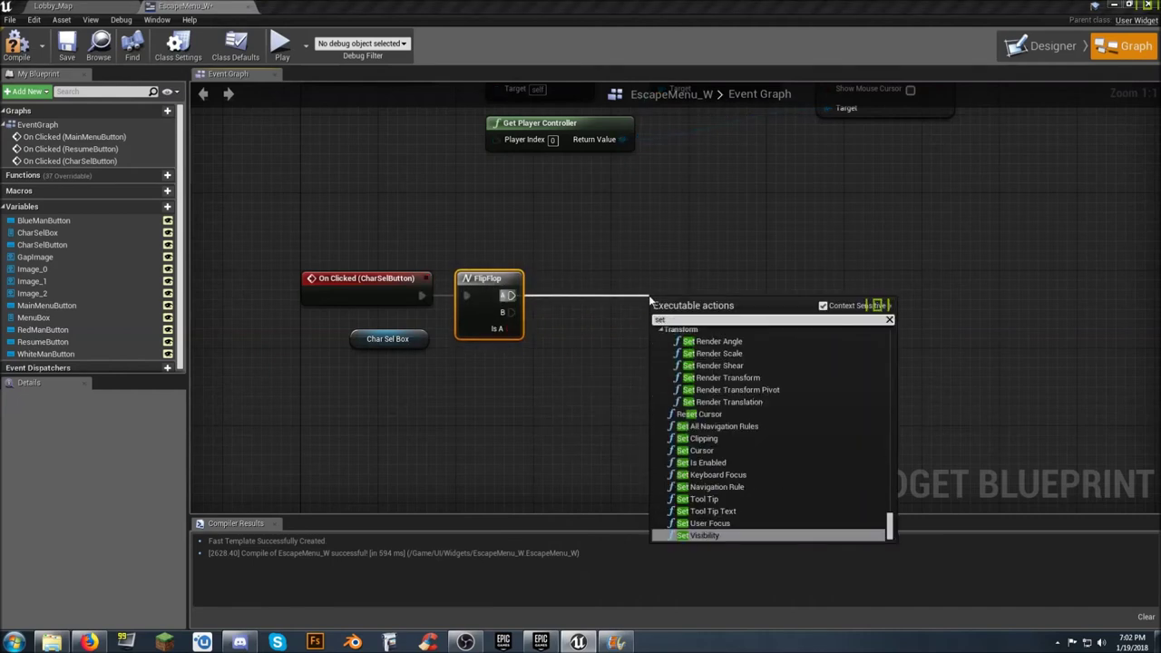
click(719, 433)
drag(705, 313, 743, 269)
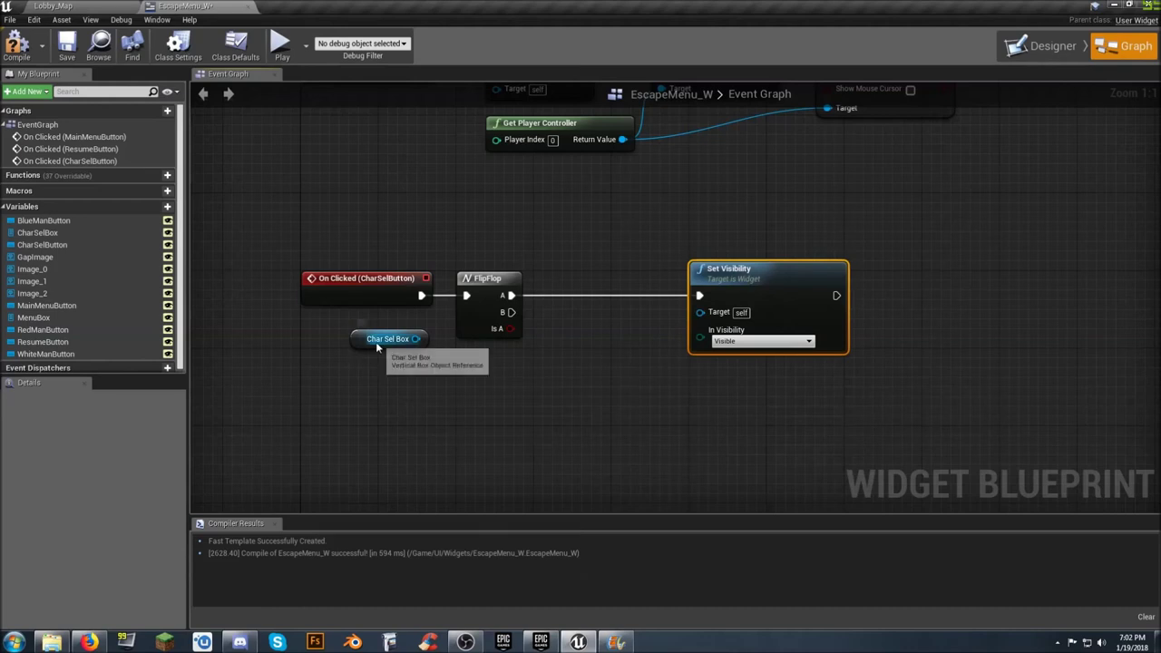
drag(377, 340, 471, 367)
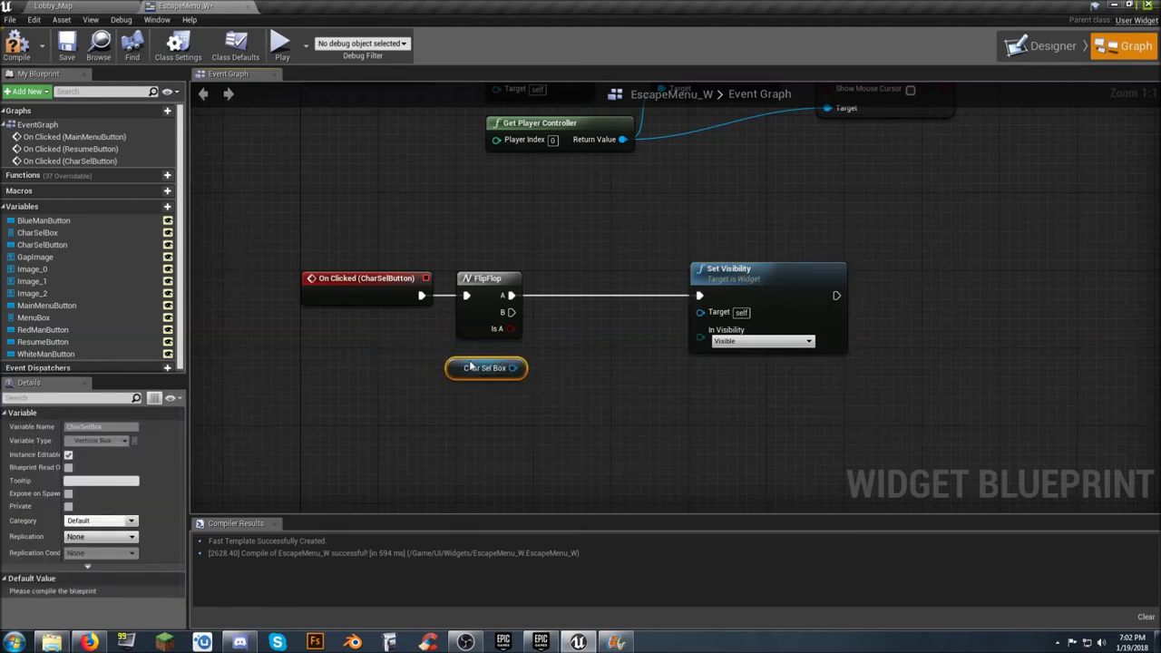
- Duplicate Set Visibility for FlipFlop B and connect Char Sel Box to both Target pins
click(785, 280)
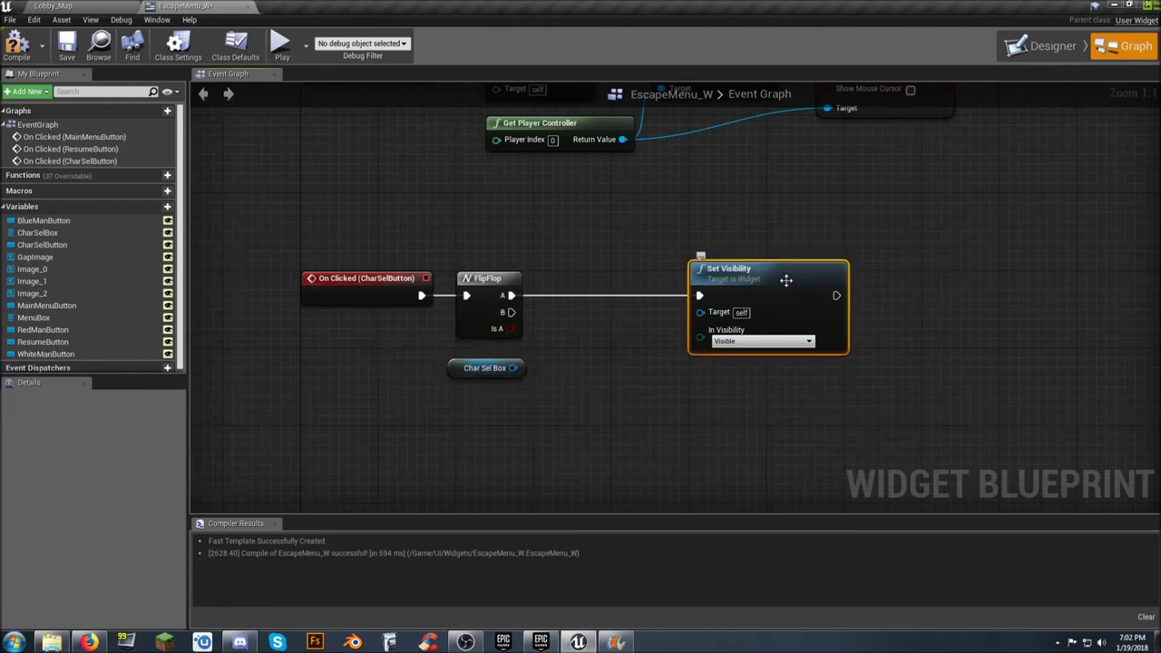
click(741, 427)
key(ctrl+v)
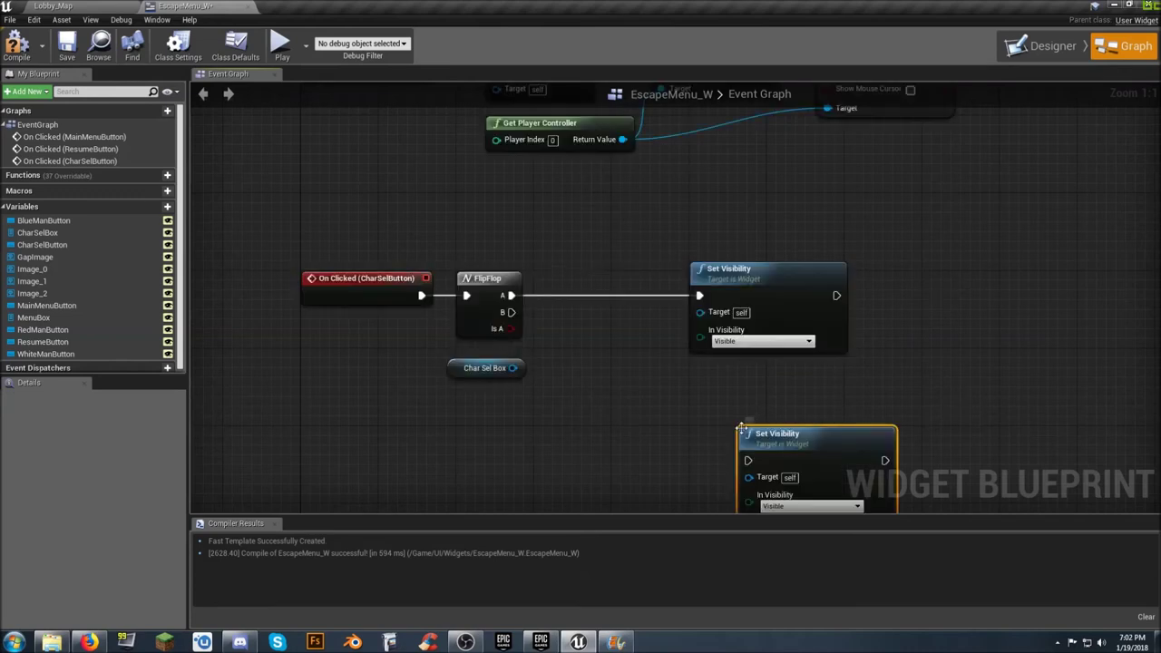
drag(752, 439, 707, 389)
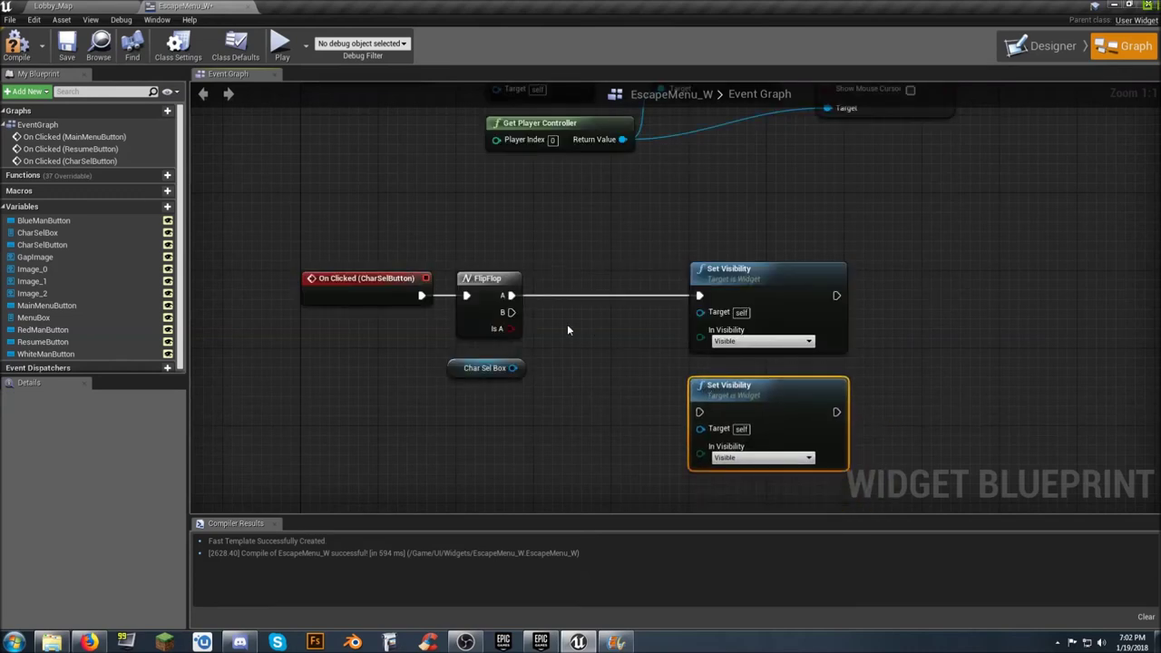
drag(507, 312, 699, 412)
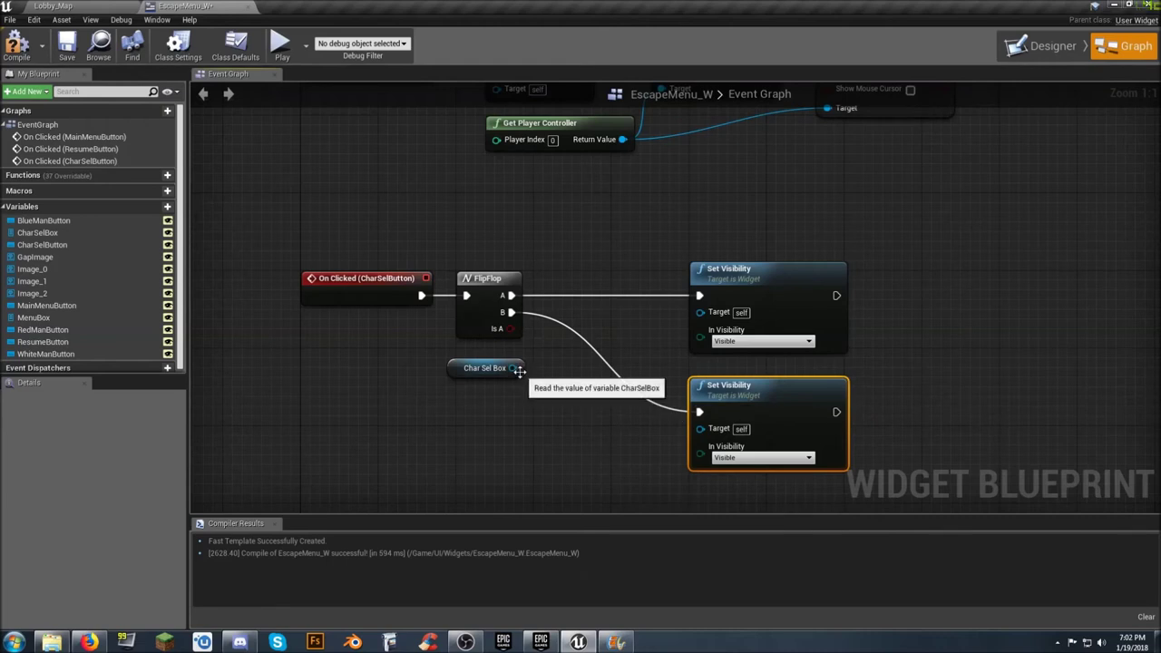
drag(514, 367, 703, 318)
drag(513, 368, 699, 428)
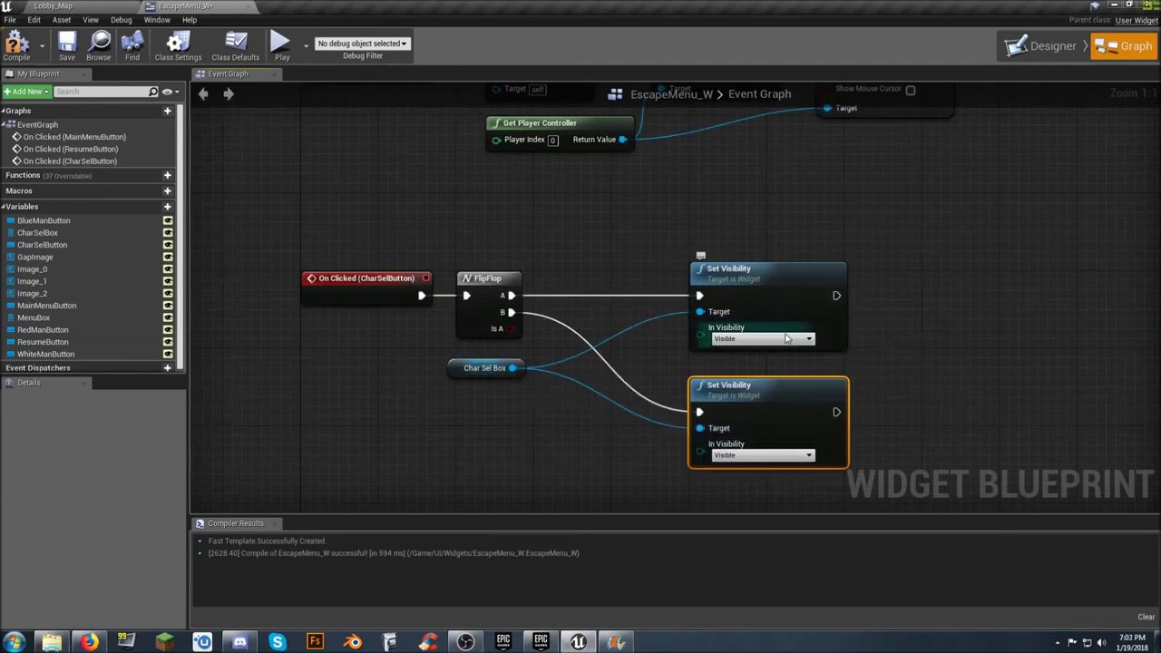
click(765, 457)
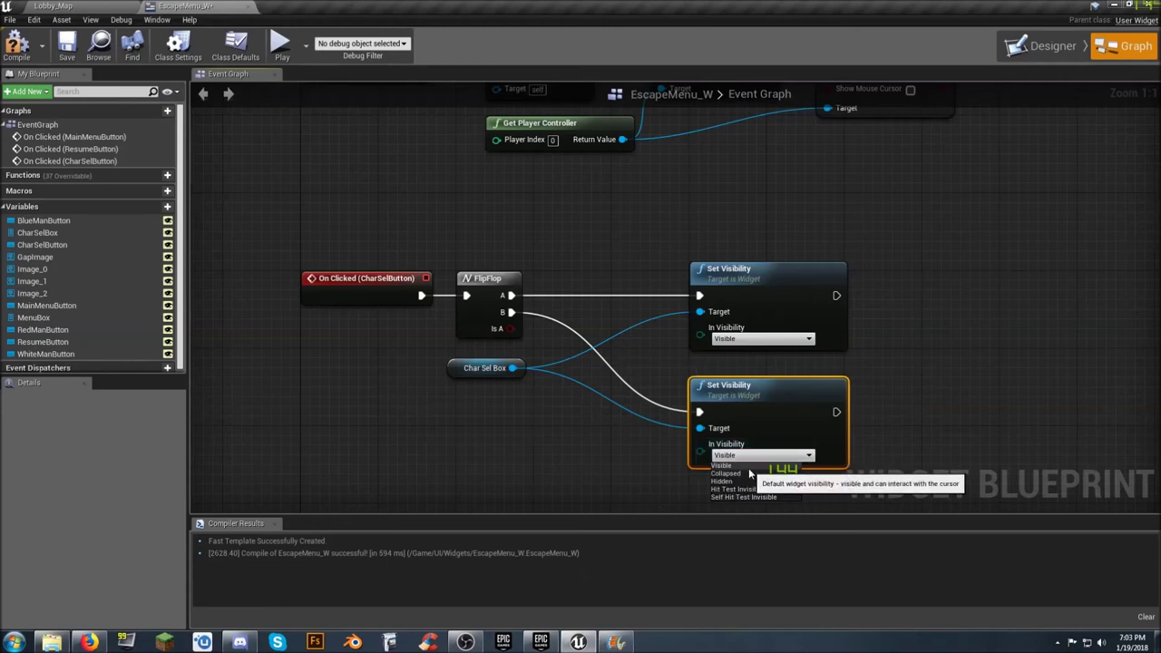
- Set the lower Set Visibility node to Hidden and shift both nodes left
click(726, 481)
click(601, 450)
right_drag(594, 446, 611, 387)
drag(970, 413, 701, 203)
click(806, 197)
right_drag(806, 197, 778, 306)
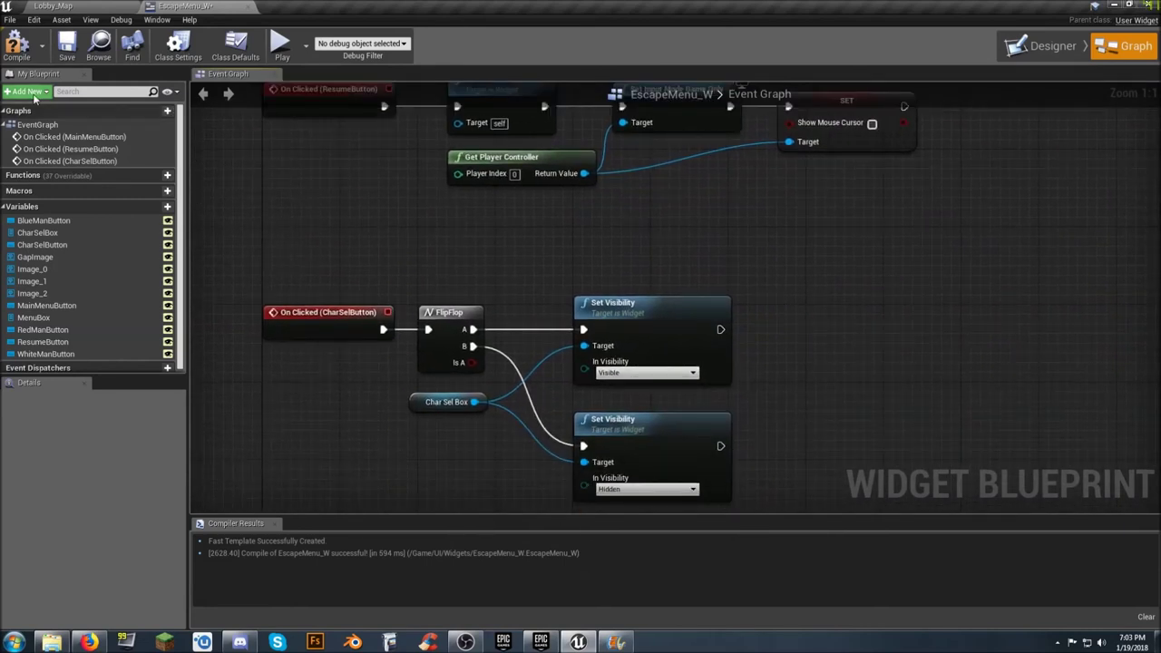
- Compile and save EscapeMenu_W, then return to the Lobby_Map level
click(16, 43)
click(67, 43)
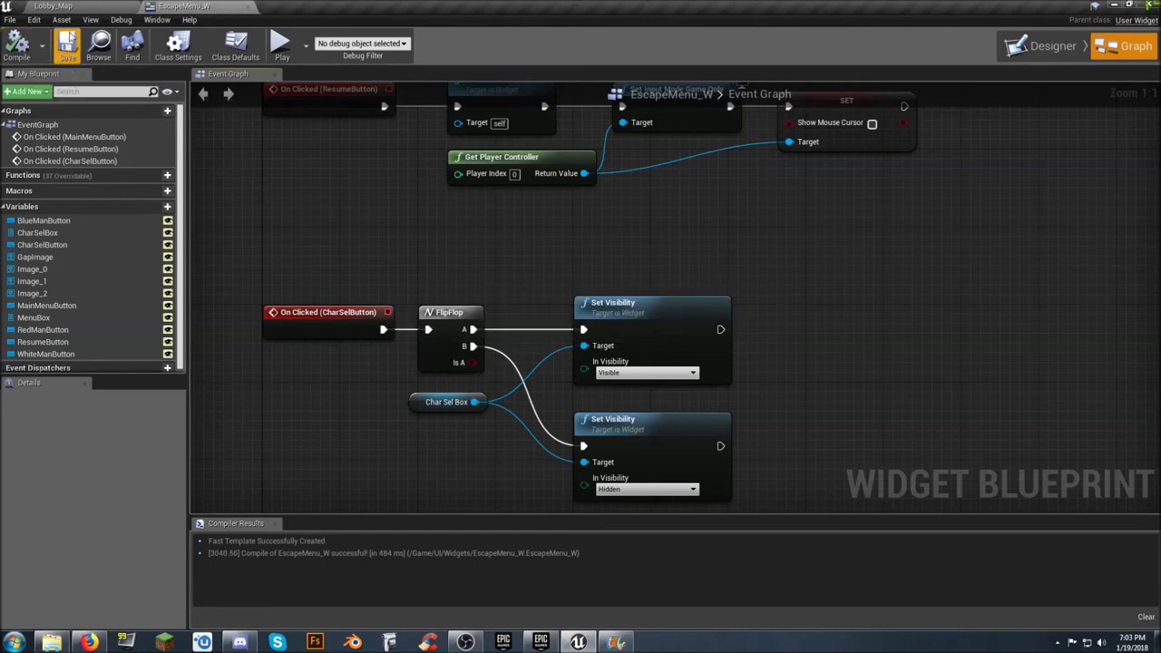
click(55, 6)
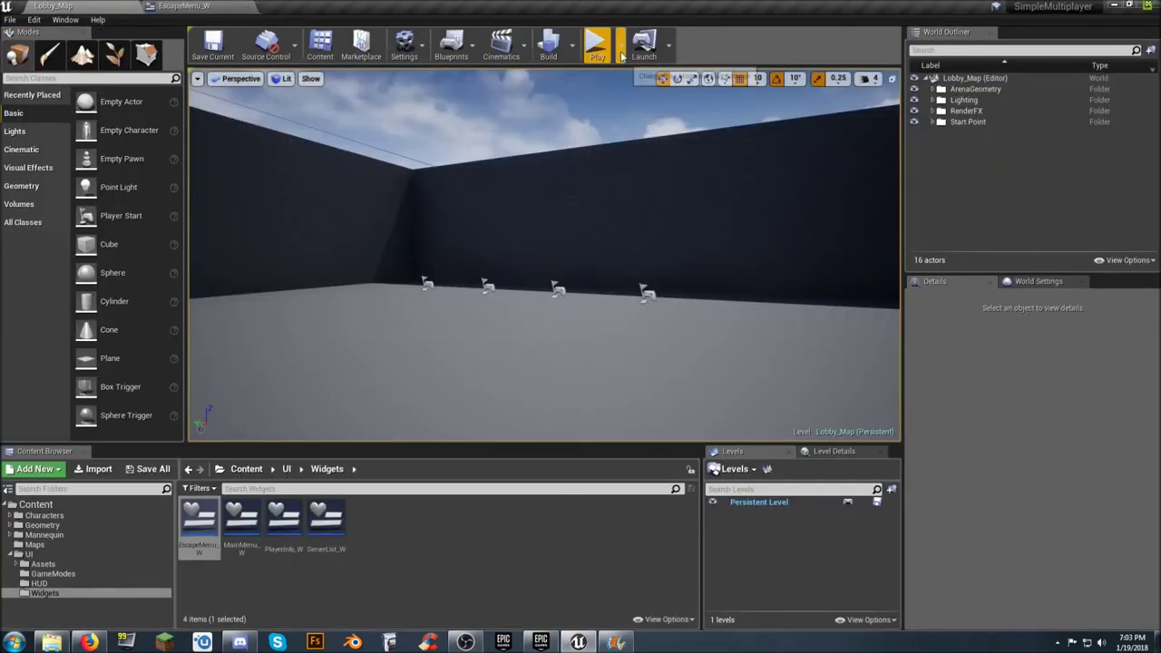
click(620, 44)
click(671, 135)
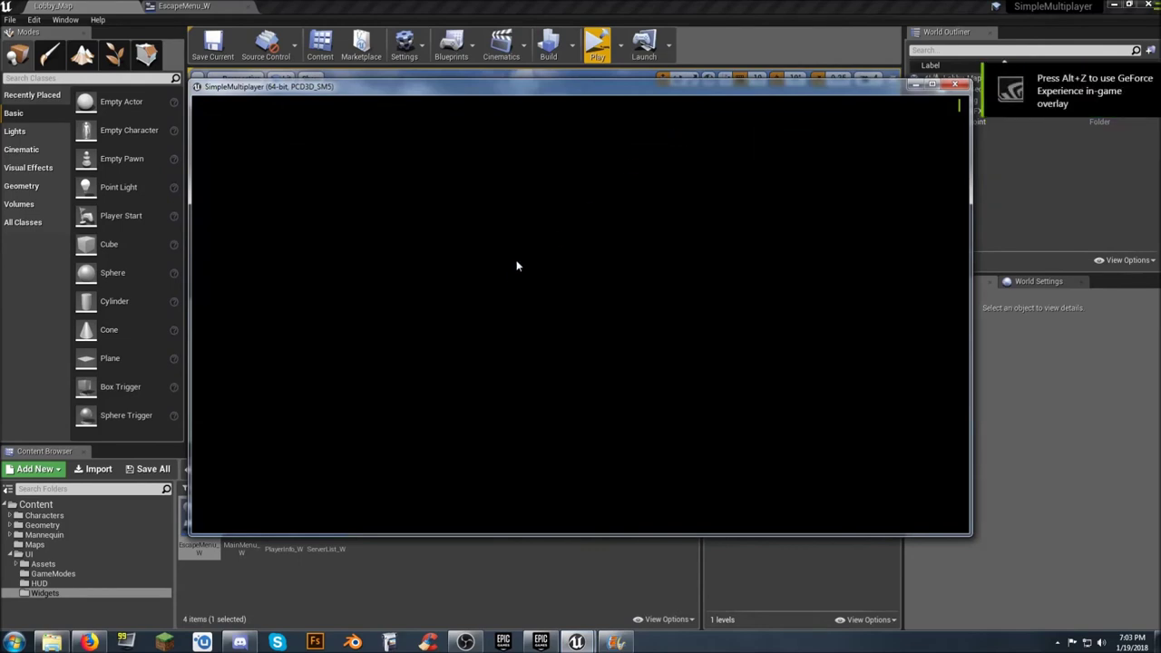
key(w)
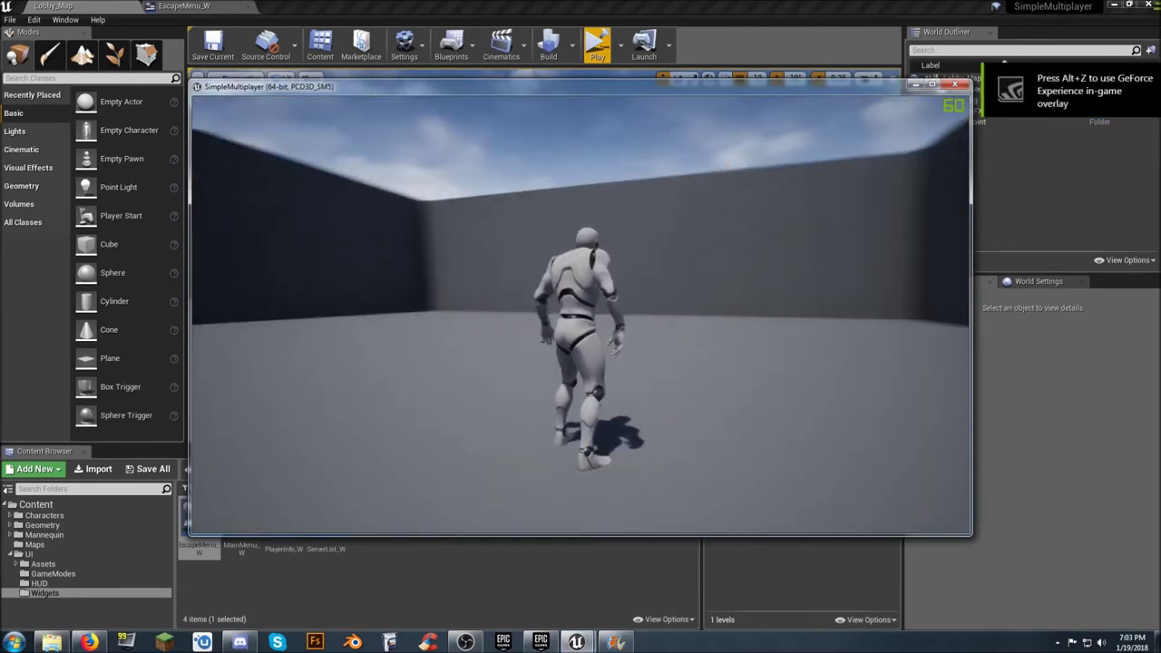
key(w)
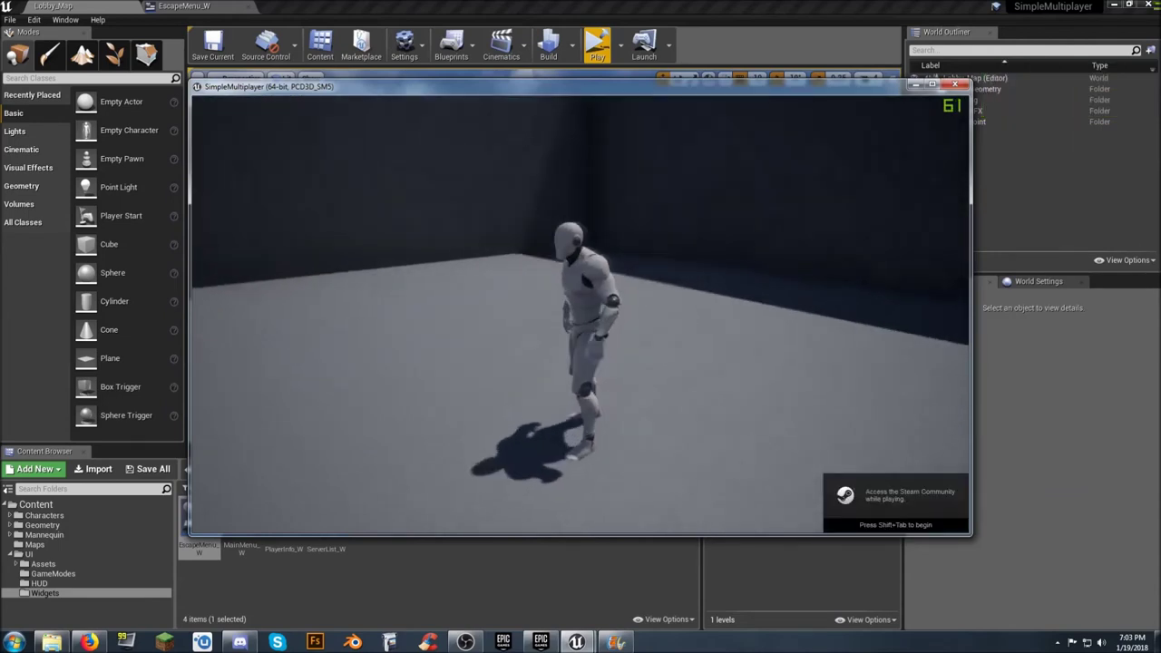
key(w)
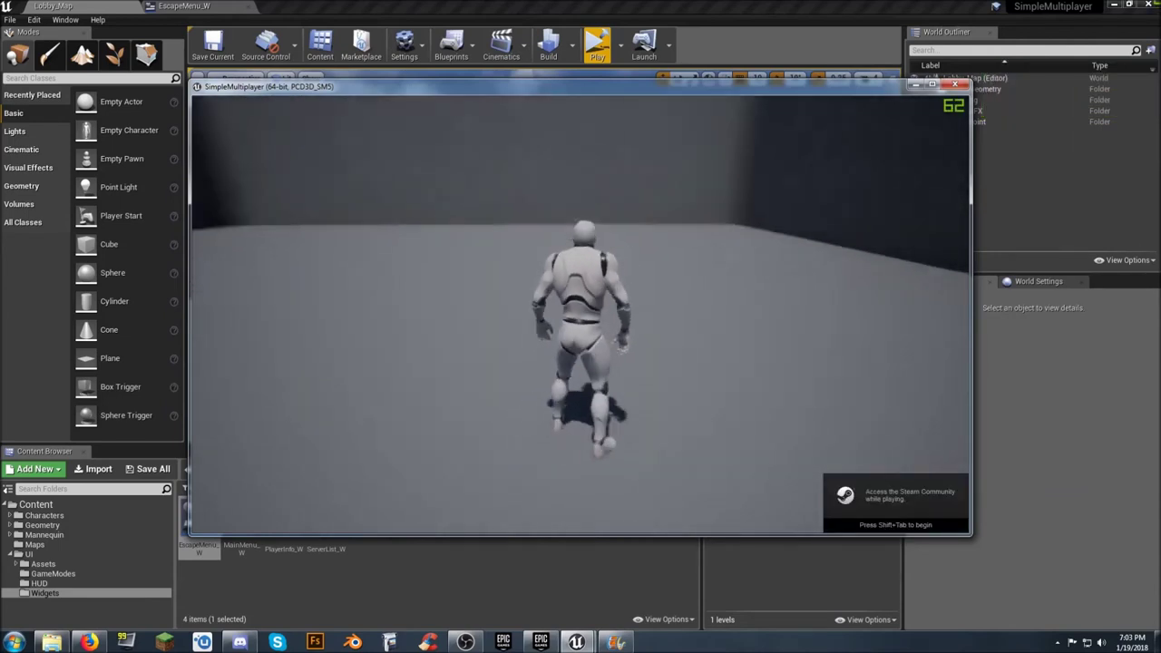
key(w)
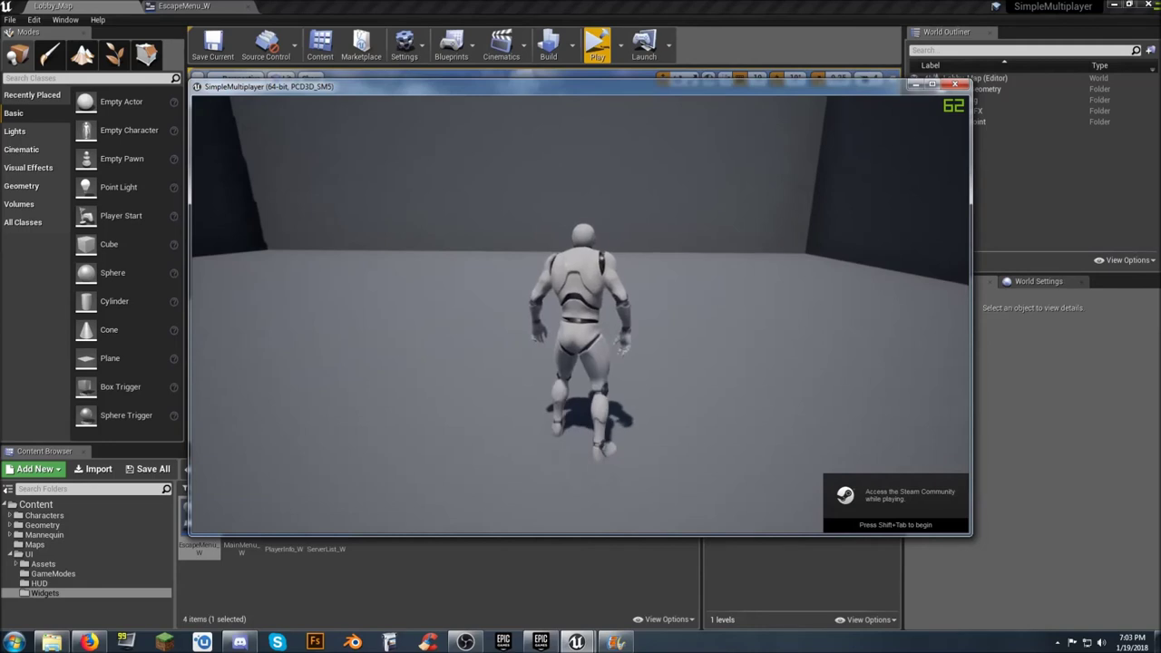
key(Escape)
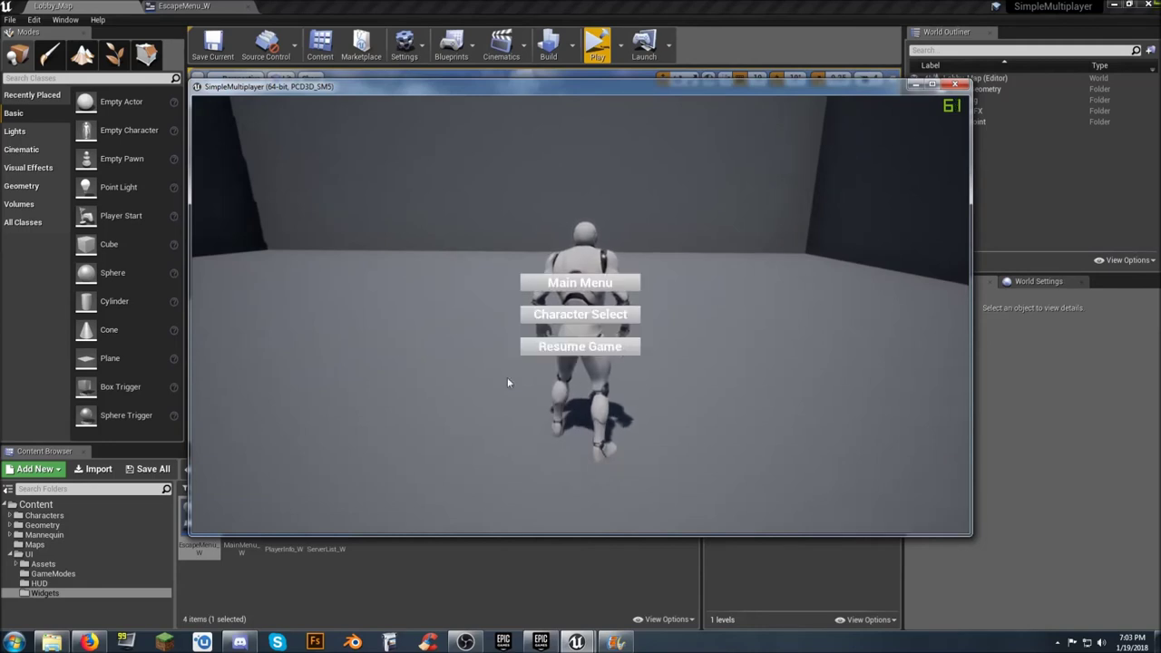
click(626, 315)
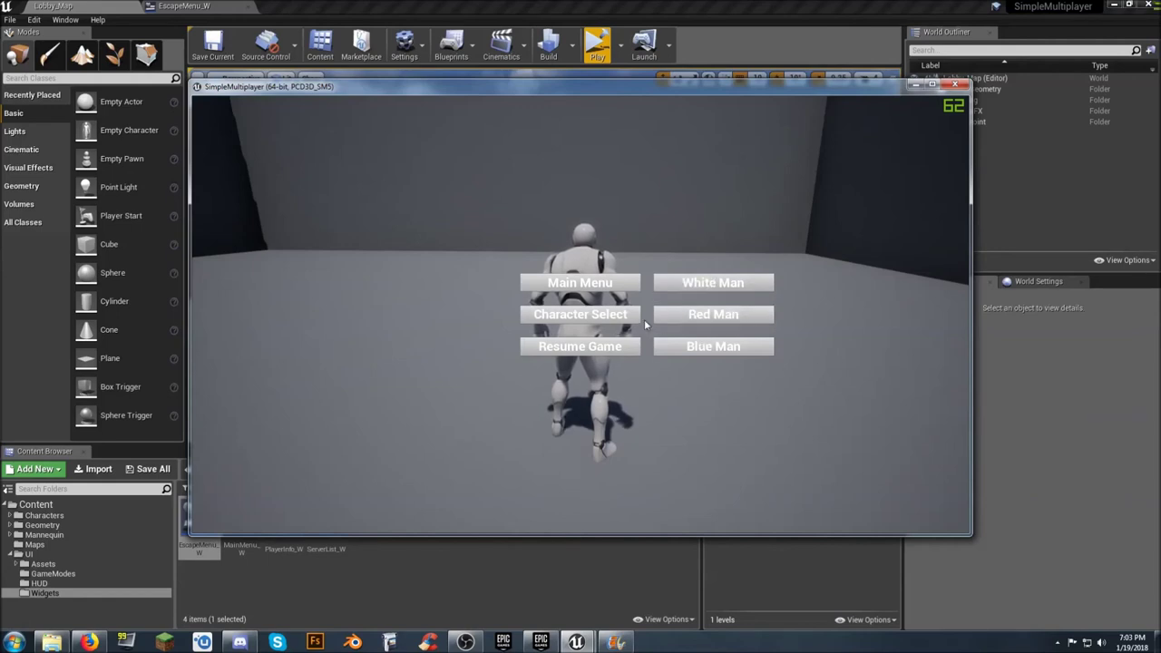
click(633, 319)
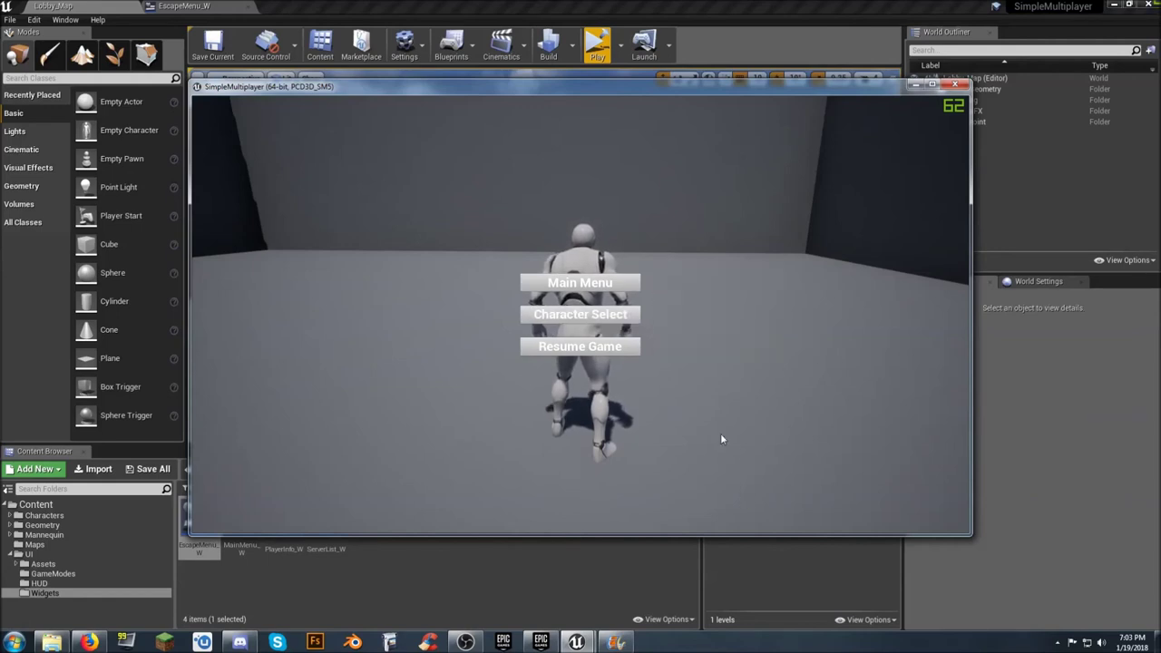
key(w)
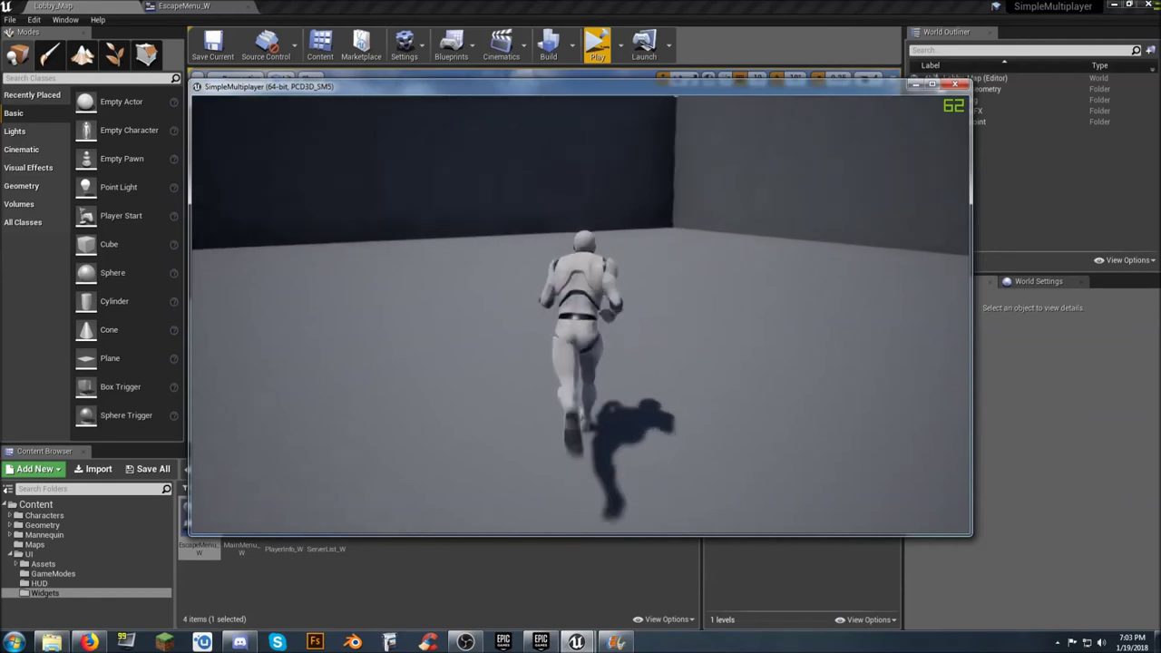
key(Escape)
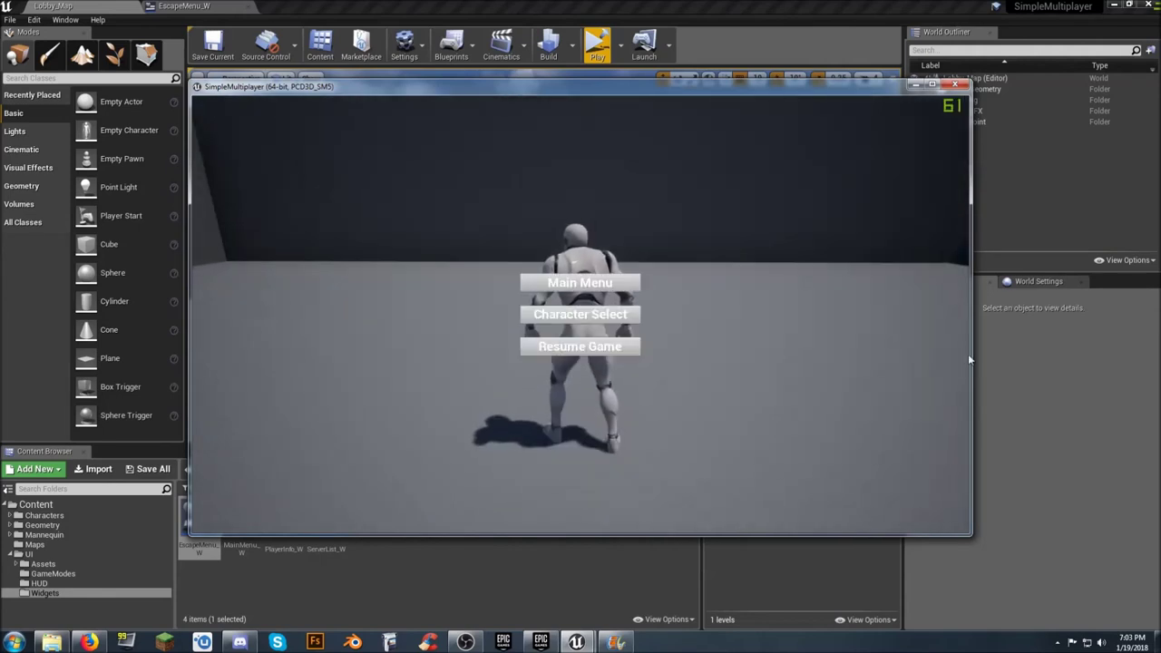
click(601, 286)
click(253, 515)
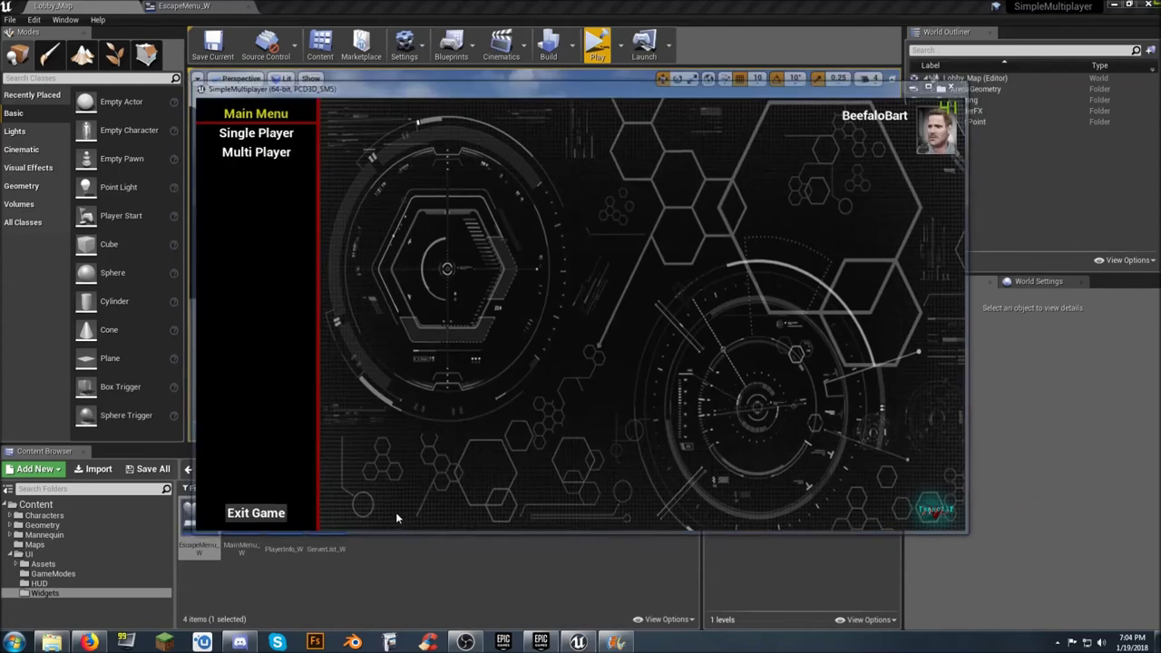
- Return to EscapeMenu_W, center the FlipFlop and Set Visibility nodes, then switch to Designer
click(177, 6)
right_drag(877, 365, 768, 270)
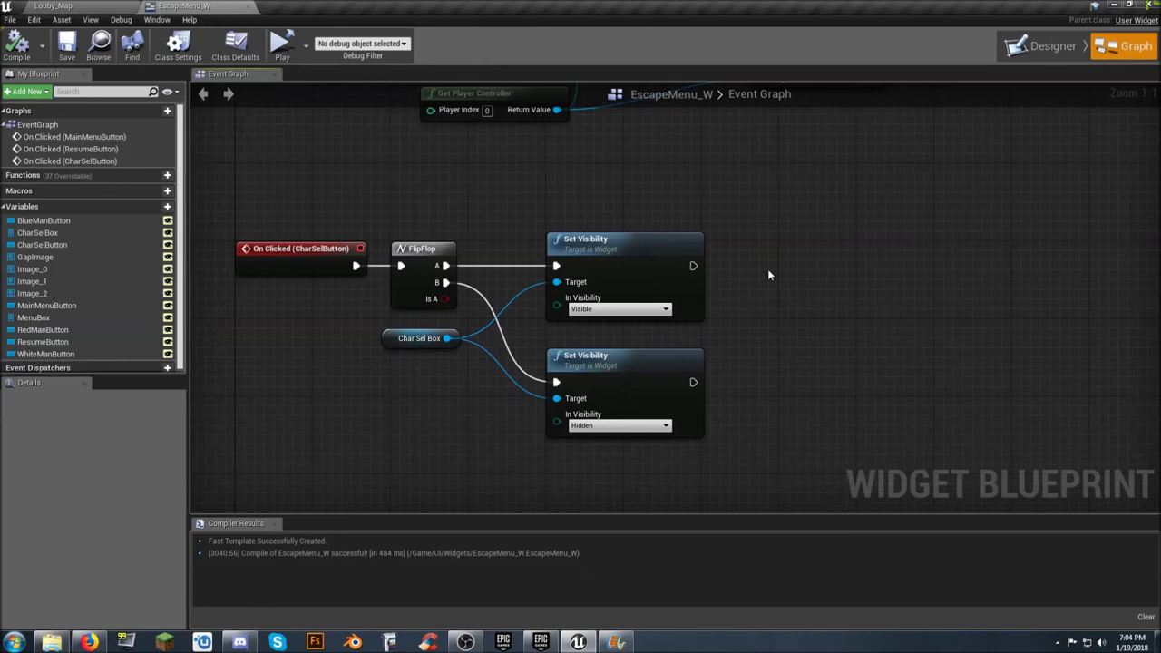
right_drag(812, 272, 788, 293)
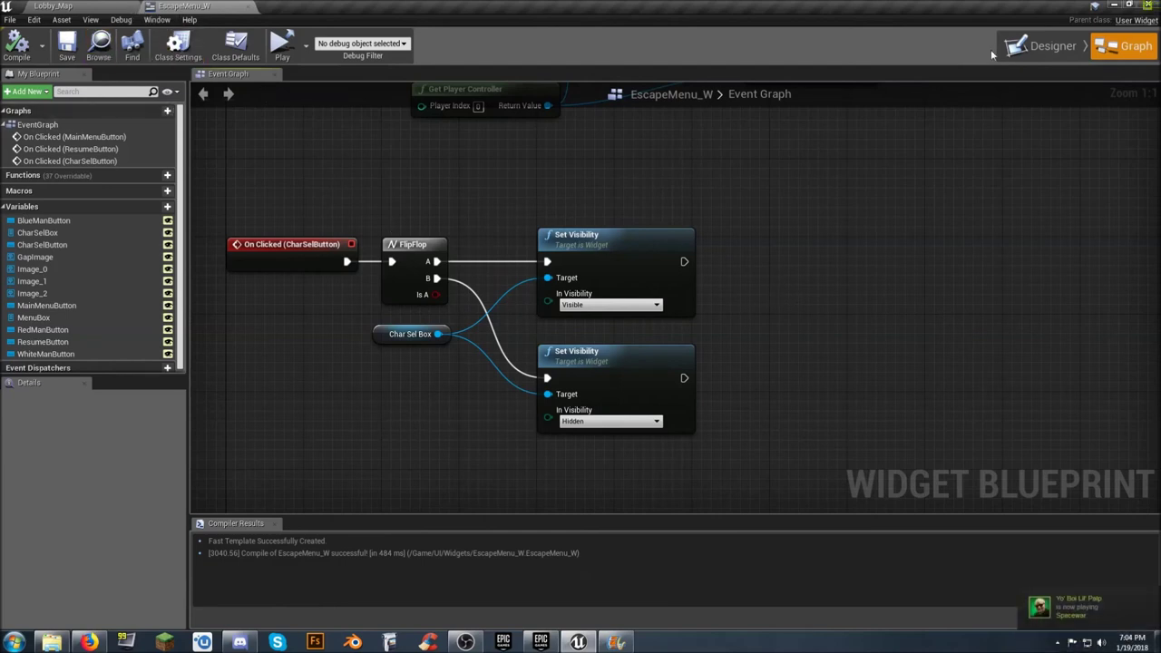
click(1036, 46)
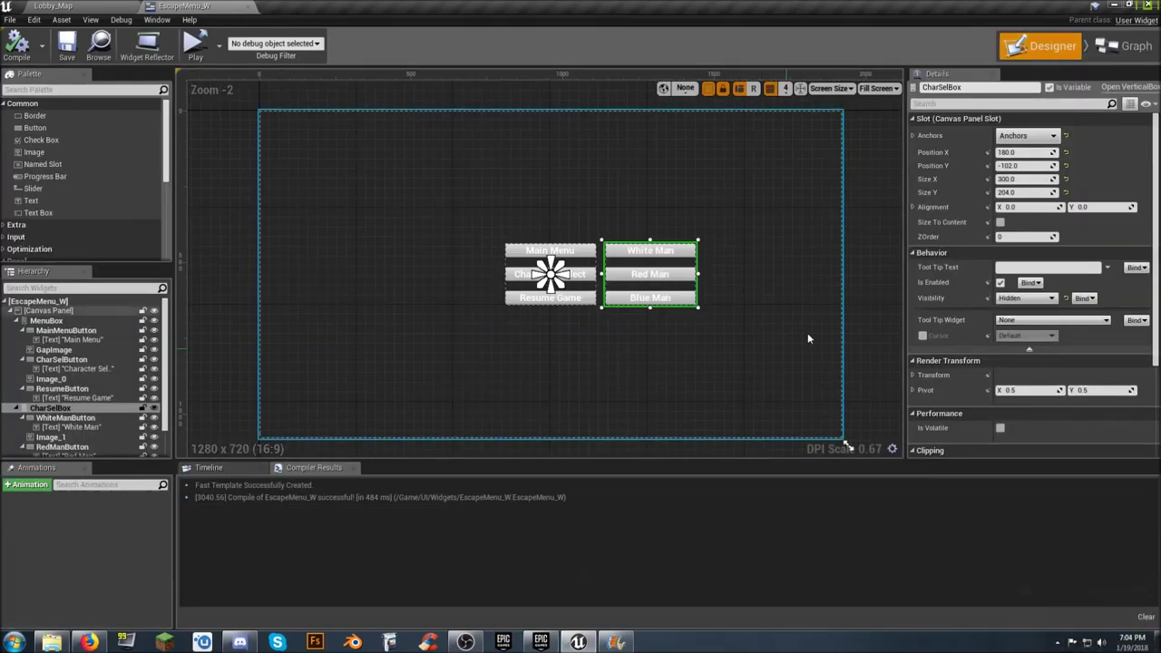
- Add an On Clicked event for the White Man button from its Details panel
click(873, 297)
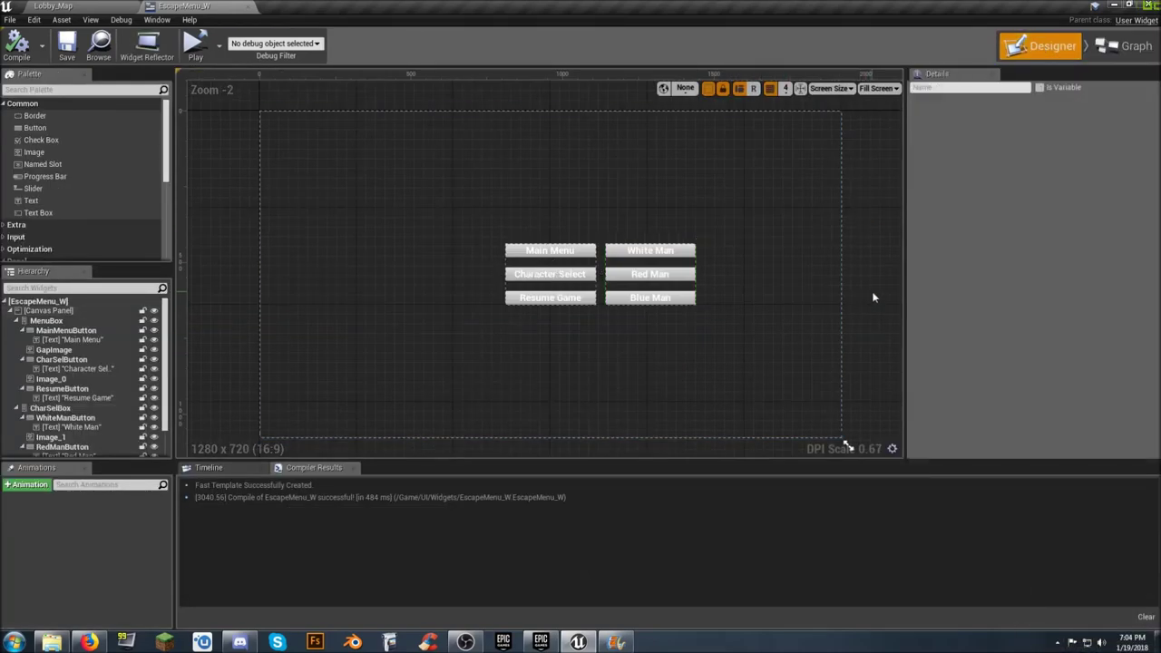
click(682, 255)
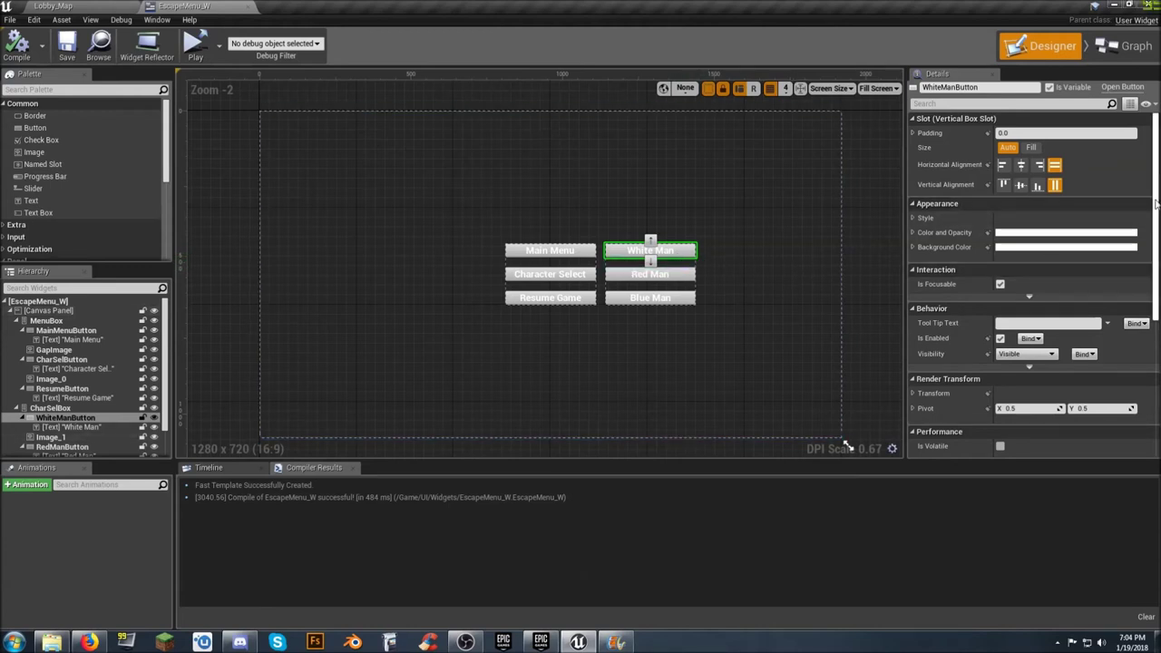
scroll(1096, 241, down, 5)
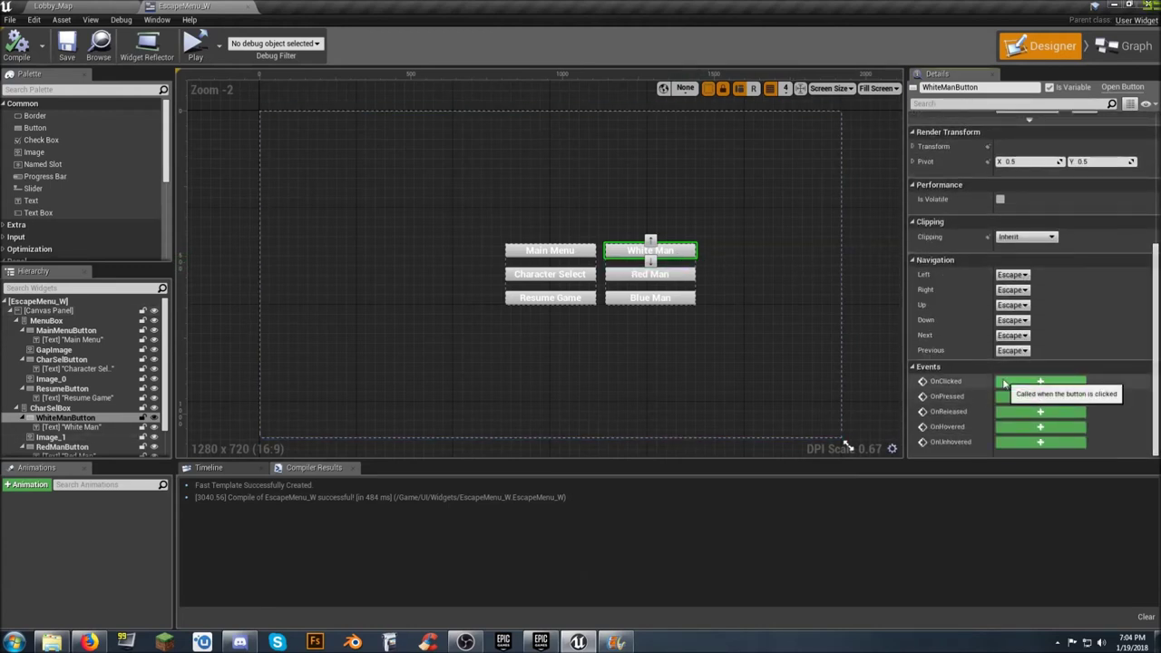
click(1040, 380)
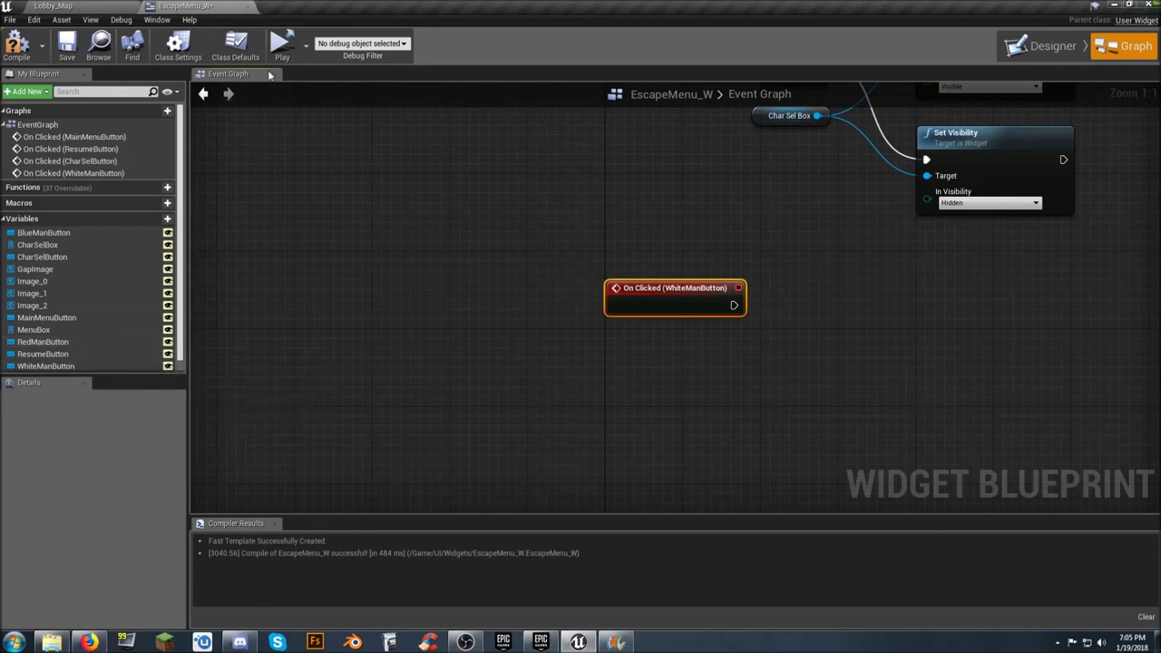
click(1048, 52)
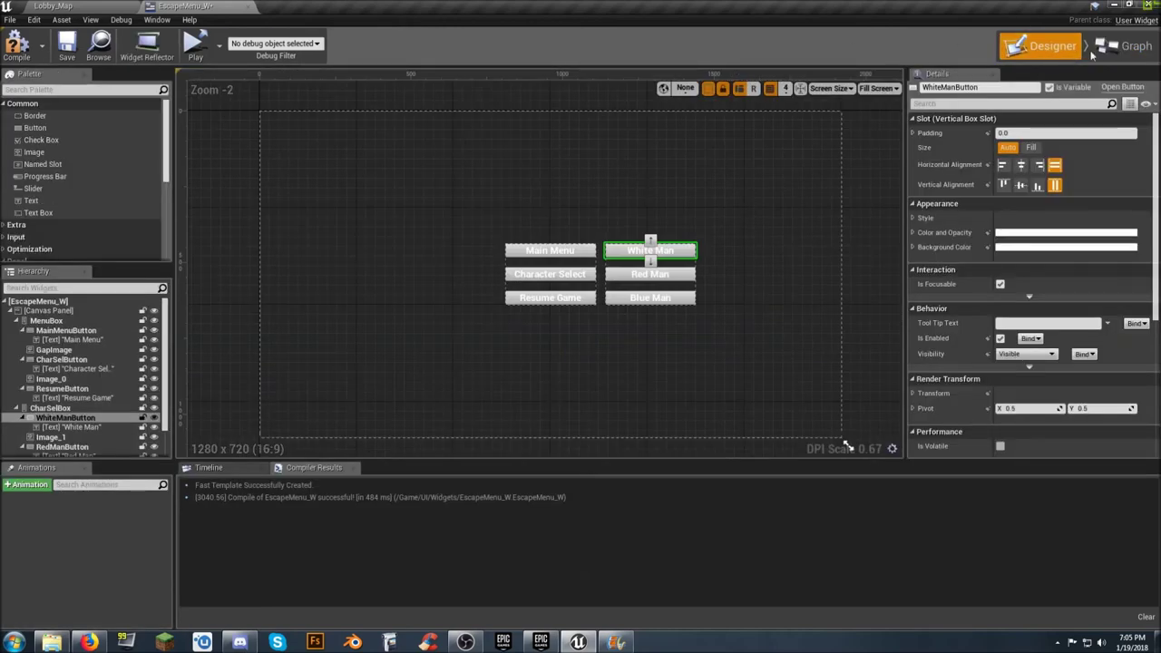
click(1124, 47)
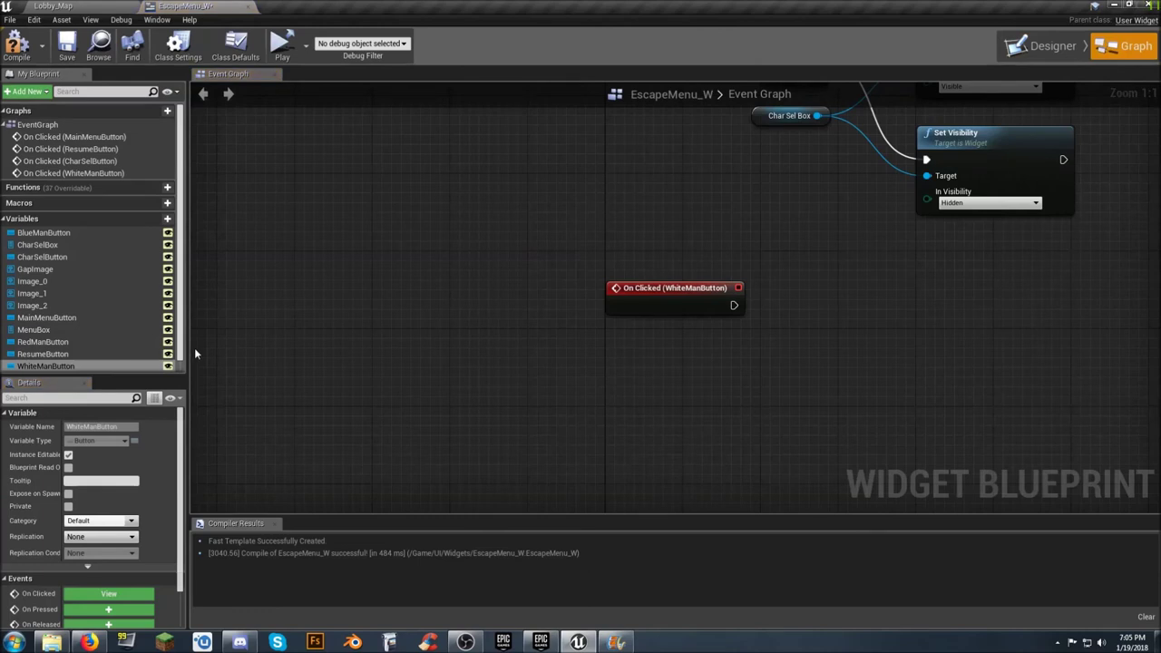
- Add On Clicked events for RedManButton and BlueManButton and bring the event nodes into view
click(56, 344)
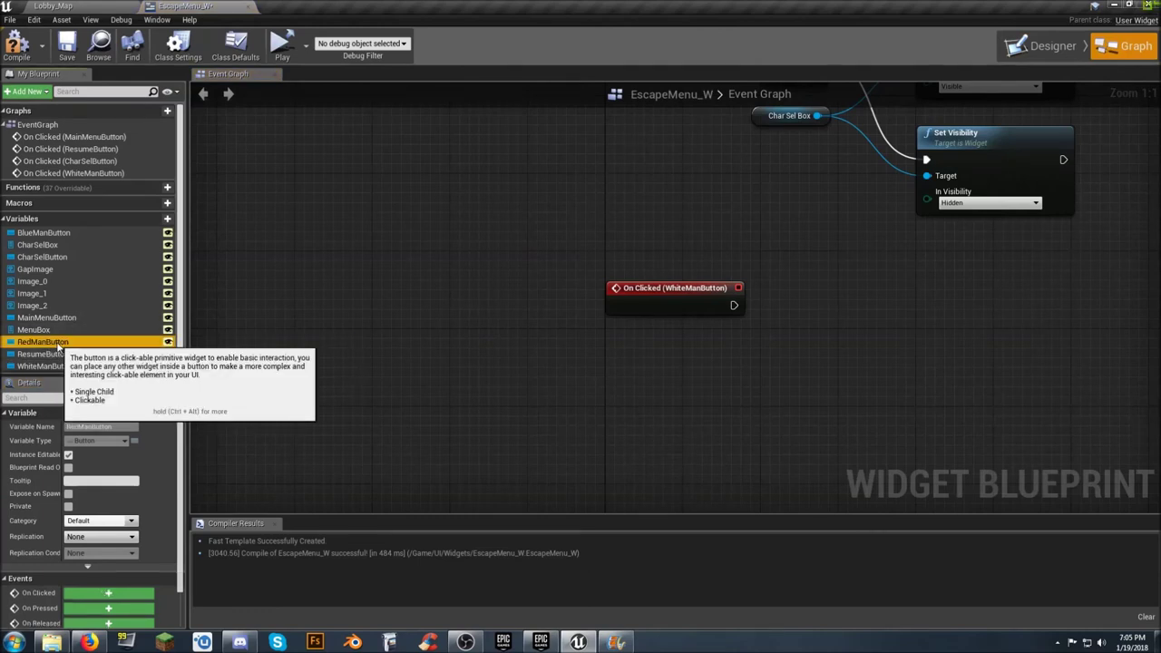
click(83, 593)
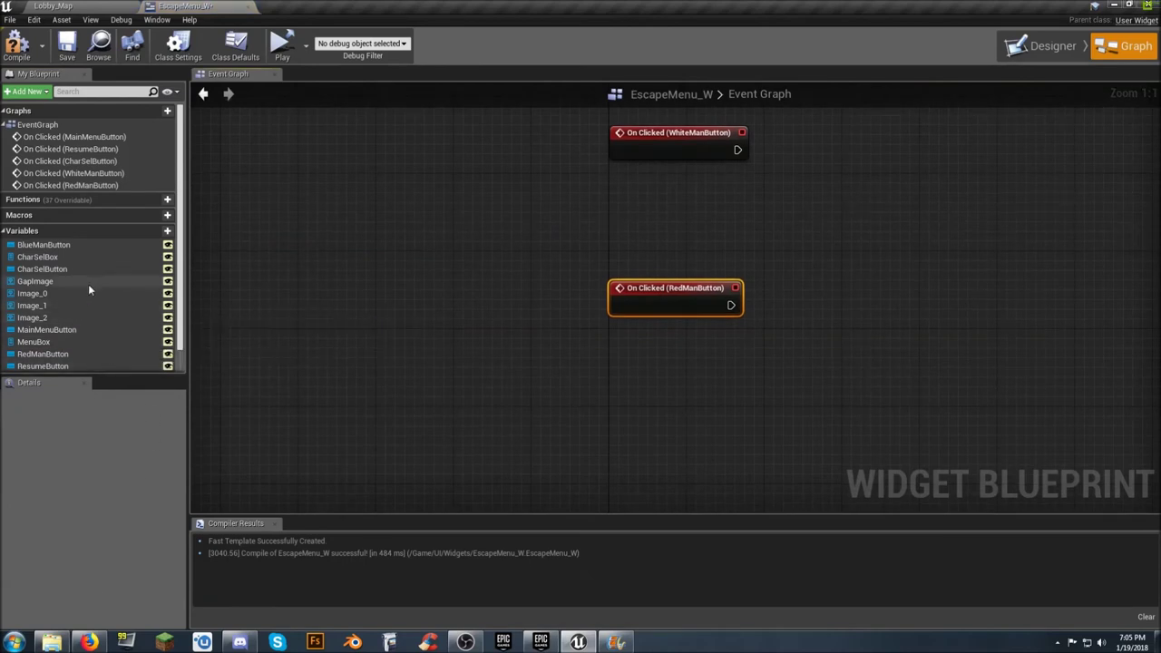
click(65, 247)
click(127, 594)
right_drag(427, 378, 285, 401)
right_drag(639, 328, 576, 365)
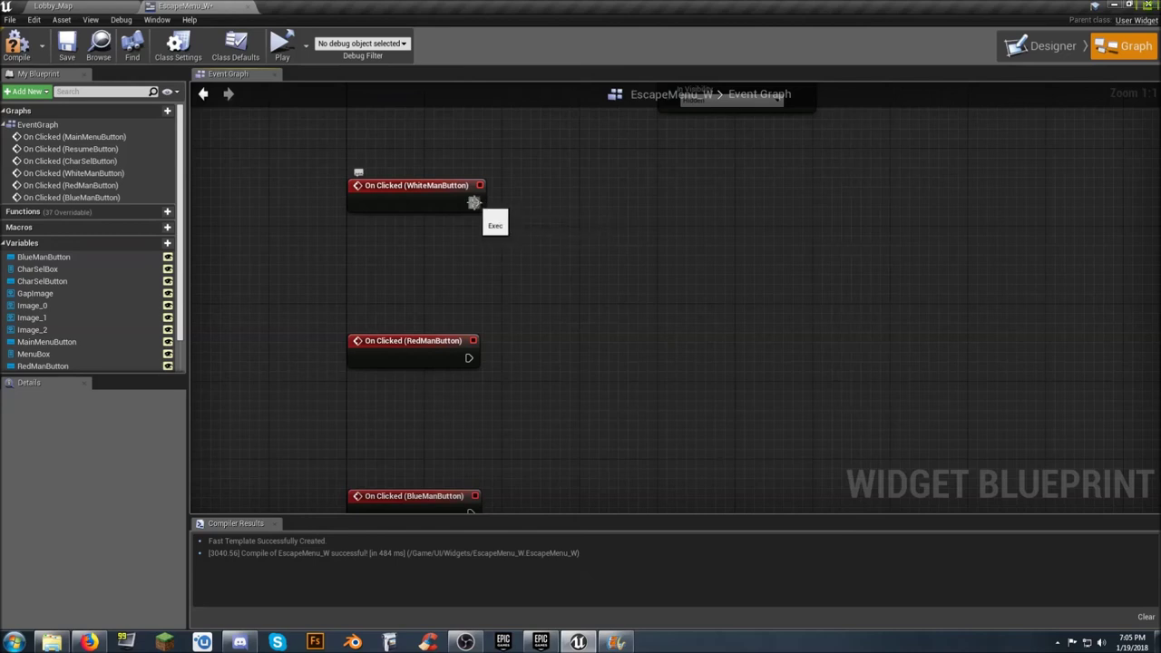
drag(474, 203, 570, 200)
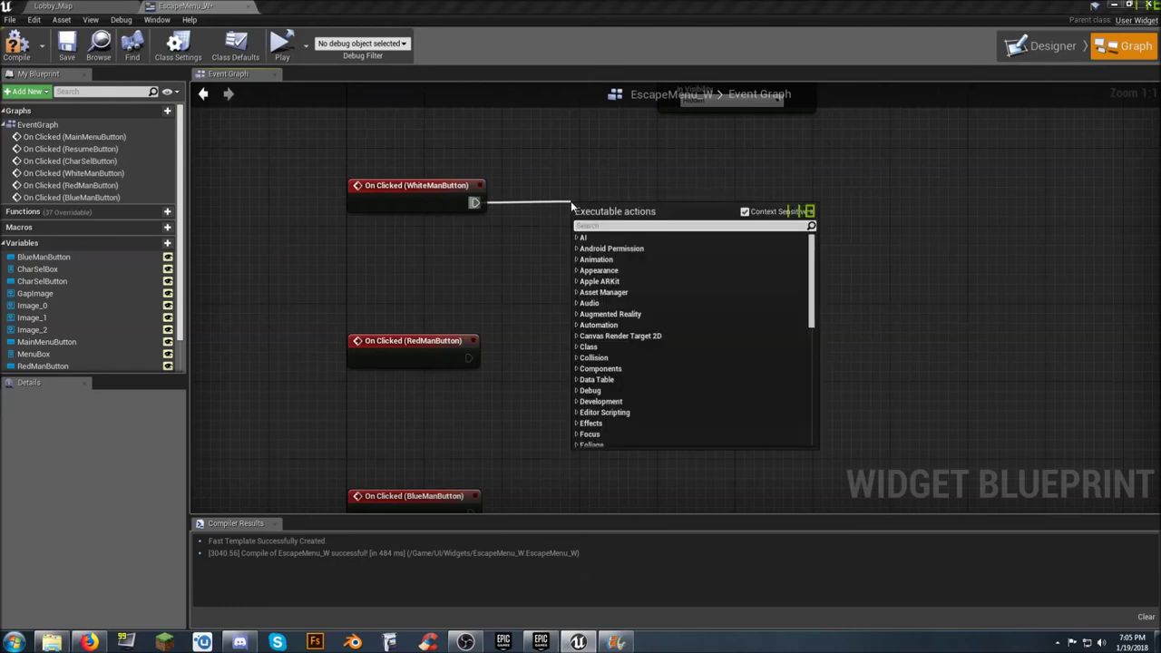
- After the White Man On Clicked event, add Cast To Player_Base fed by Get Player Character
text(casttoplayer)
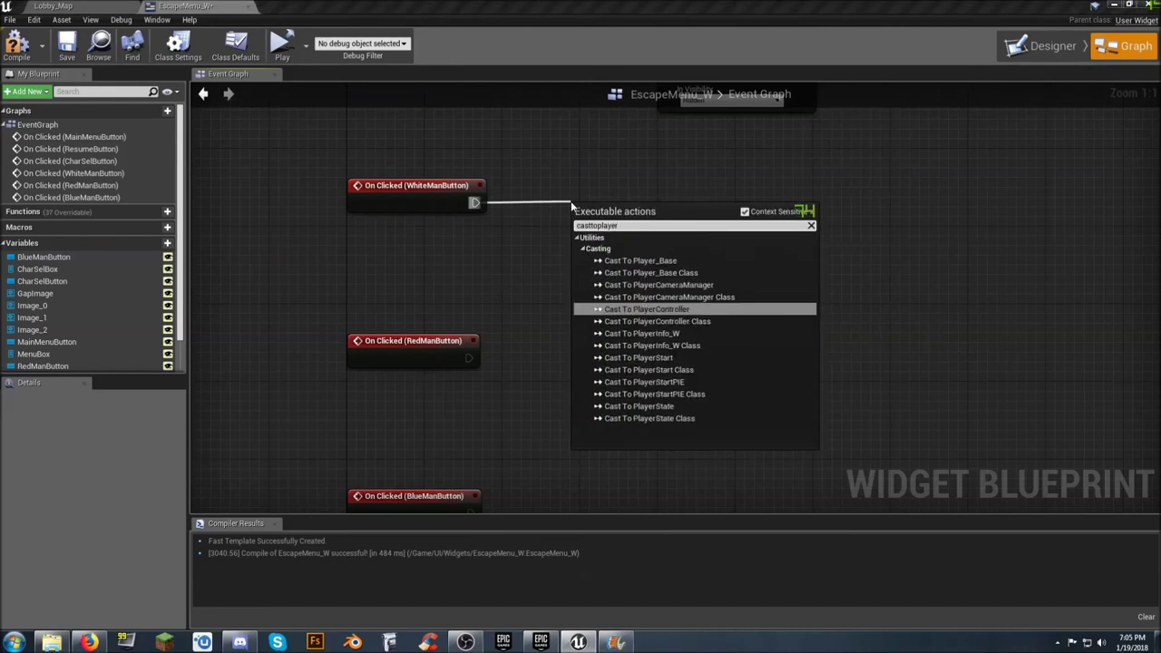
click(657, 260)
drag(638, 209, 535, 249)
text(player)
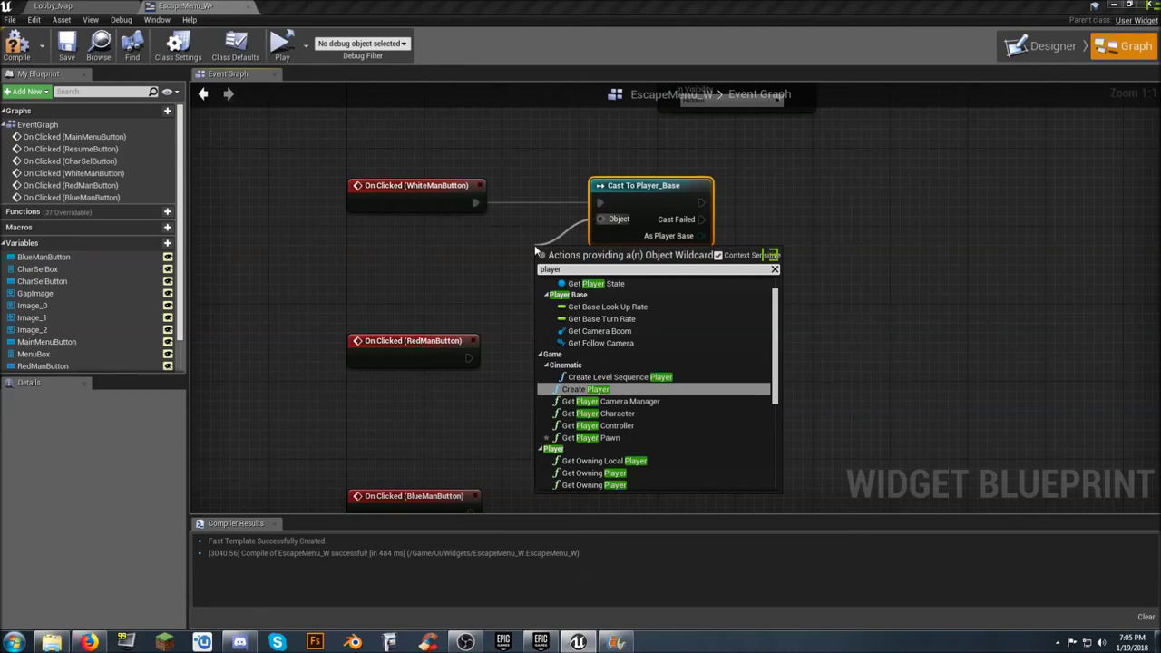
text(ch)
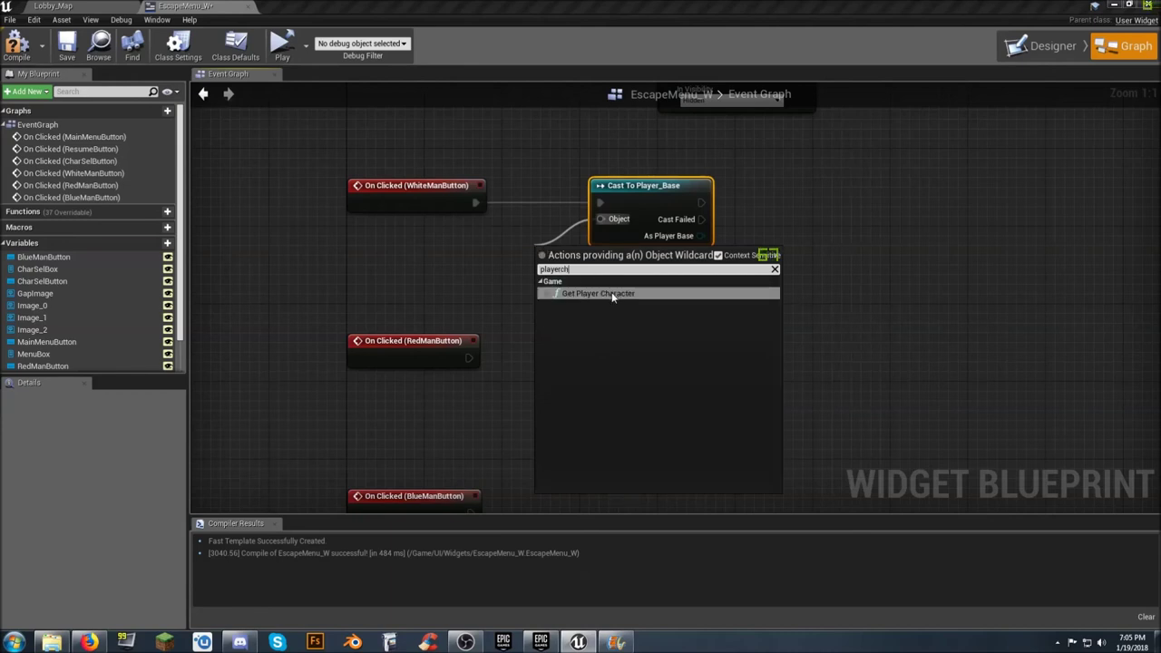
click(613, 294)
drag(573, 262, 386, 242)
drag(647, 197, 578, 198)
click(598, 259)
right_drag(600, 300, 494, 323)
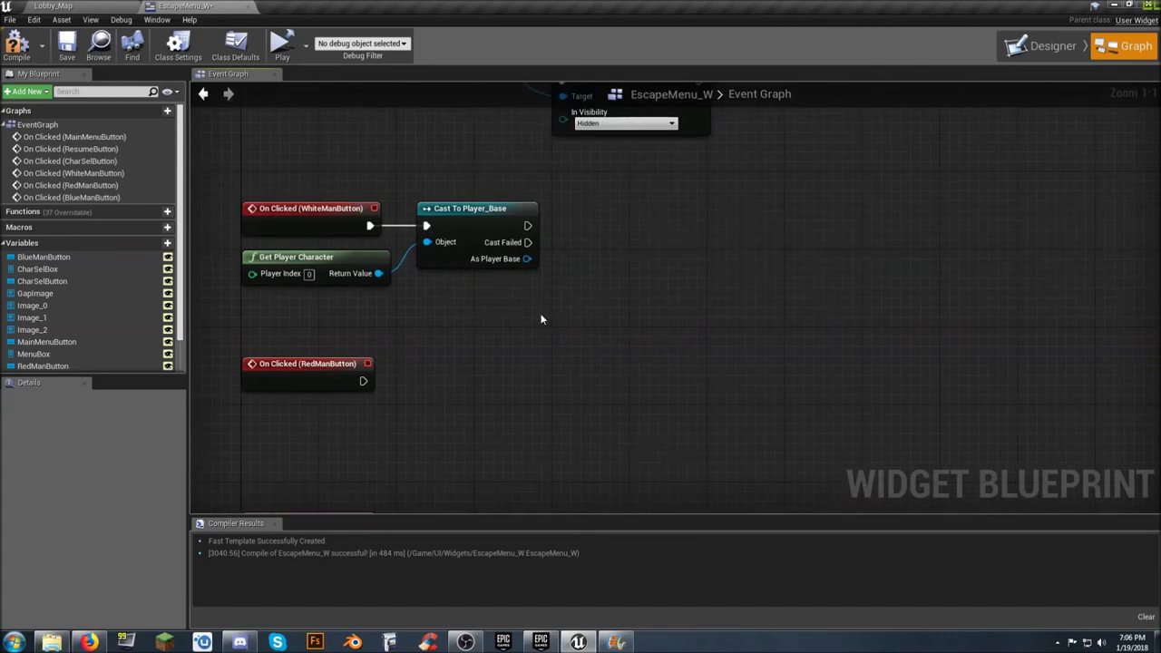
right_drag(540, 318, 512, 324)
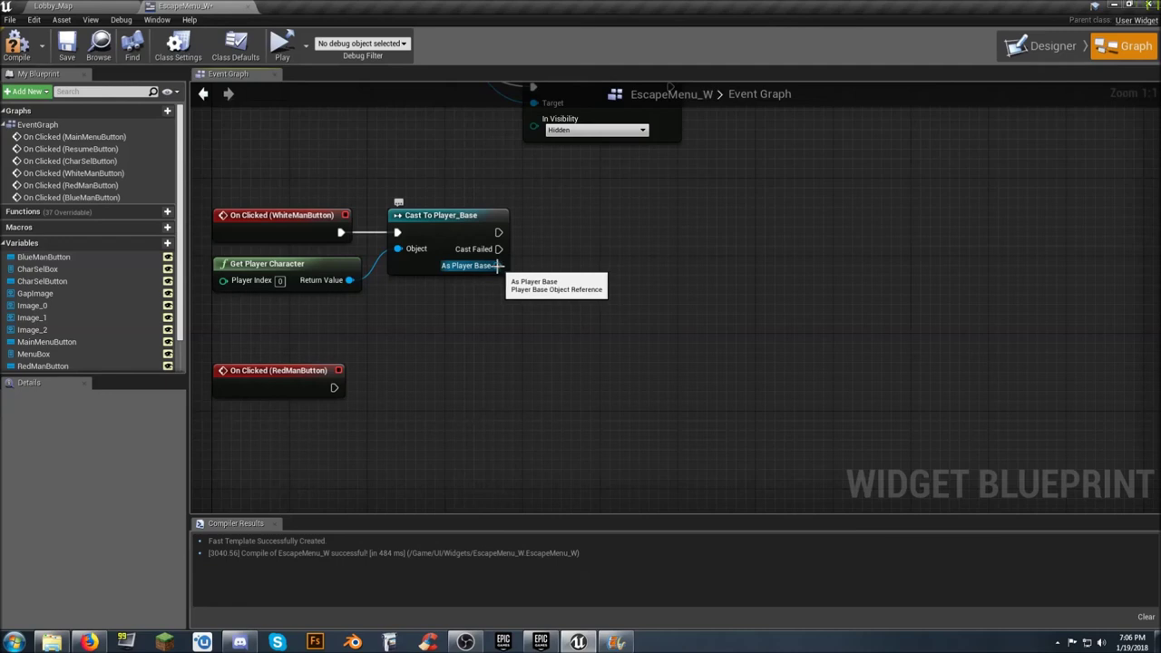
- Add Set Skeletal Mesh on the cast's Mesh and wire the cast's execution into it
drag(497, 265, 567, 288)
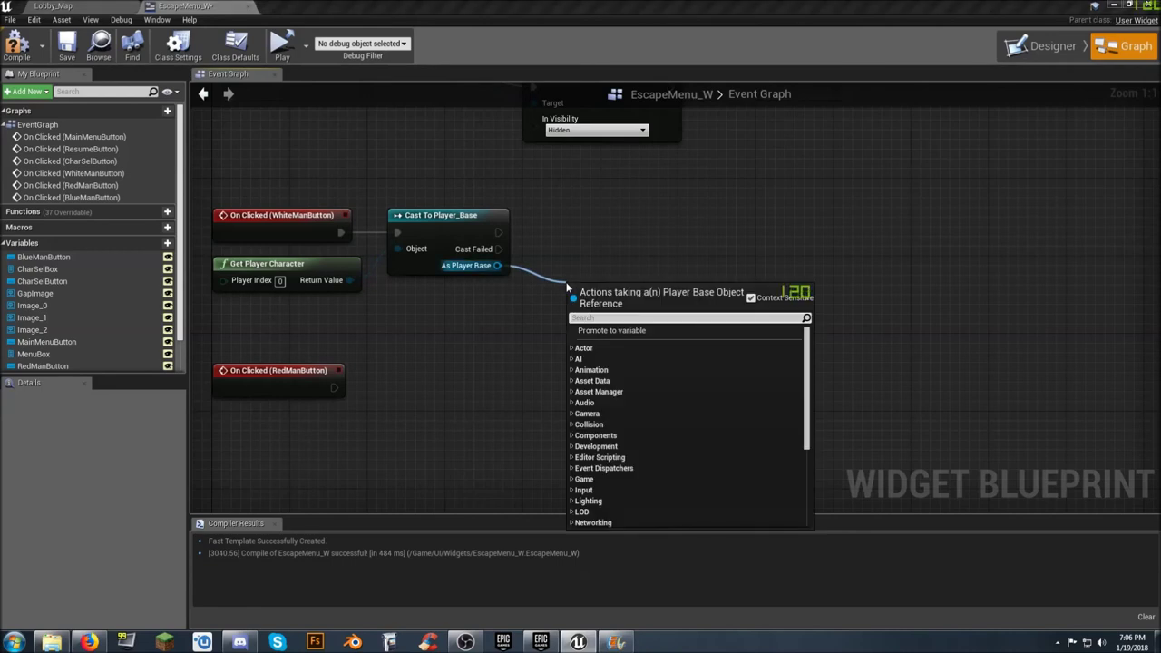
text(skeletal)
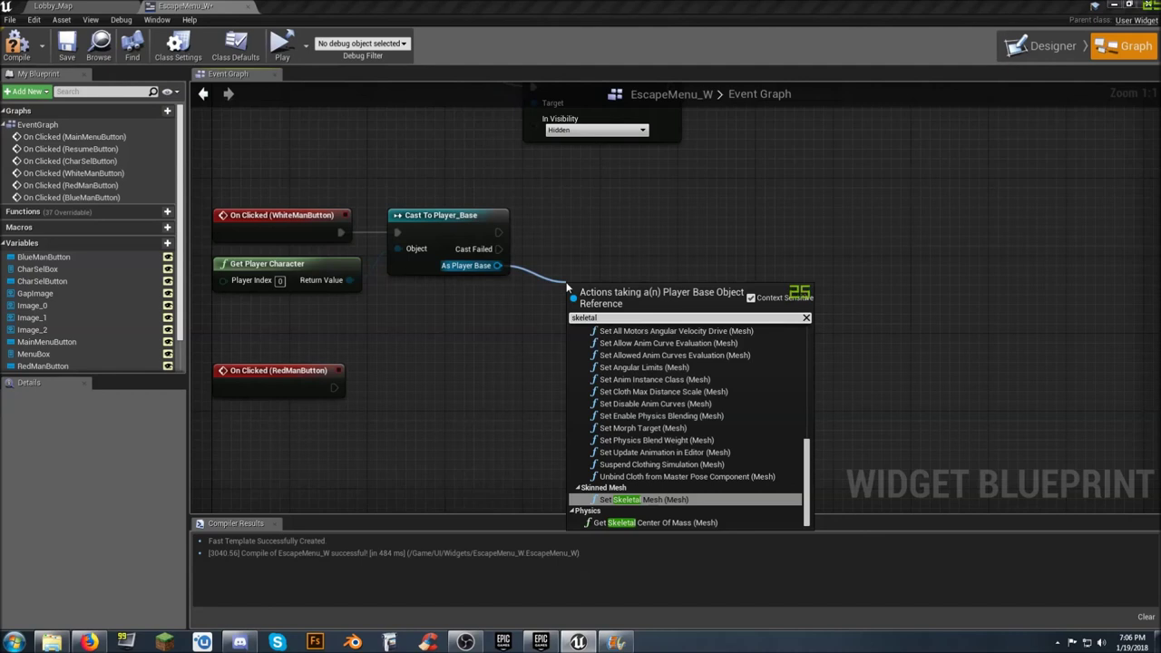
click(655, 500)
drag(638, 303, 728, 266)
click(590, 241)
drag(591, 241, 576, 298)
drag(678, 295, 658, 247)
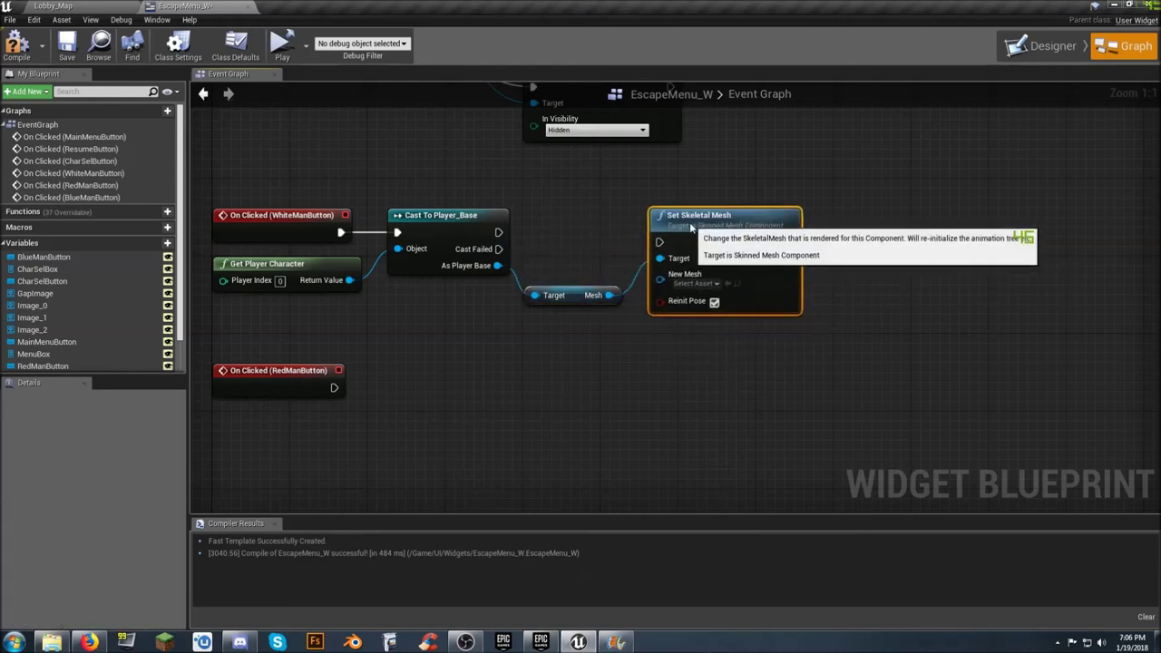
drag(498, 232, 678, 213)
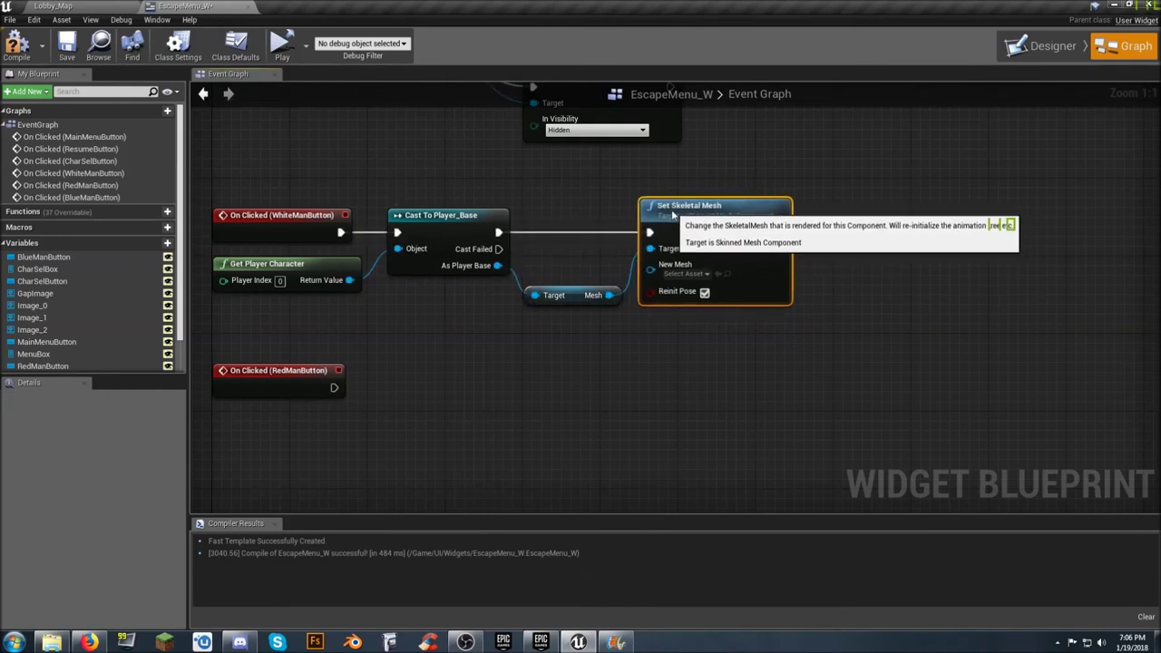
click(705, 313)
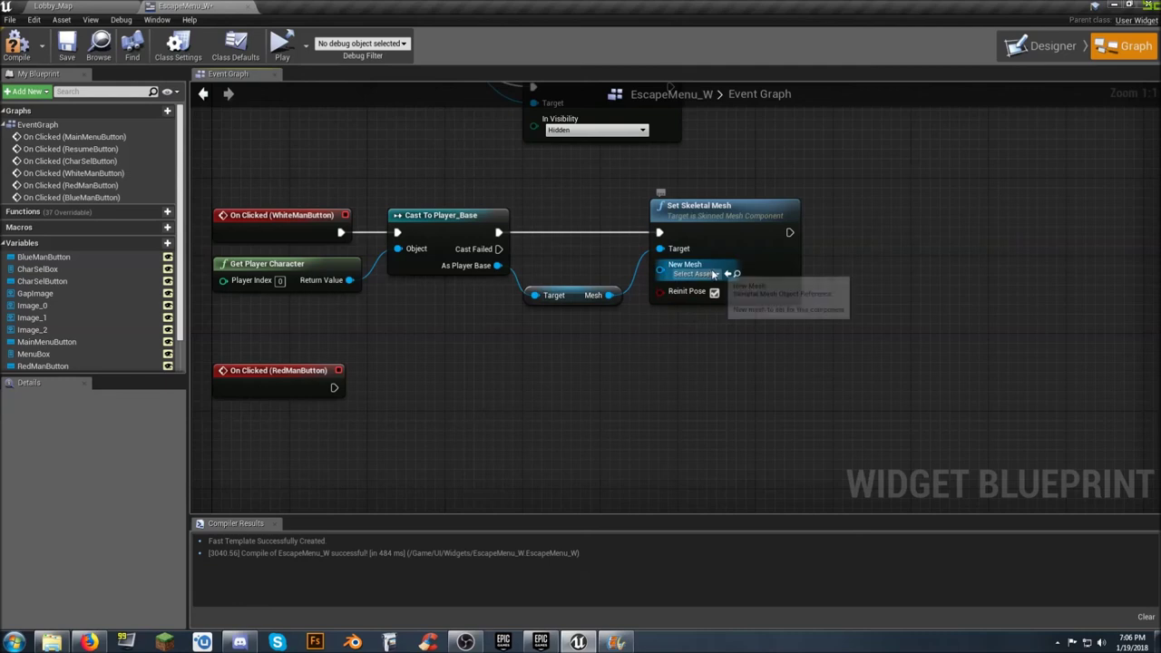
- Set New Mesh to SK_Mannequin and select the White Man mesh-swap nodes
click(717, 274)
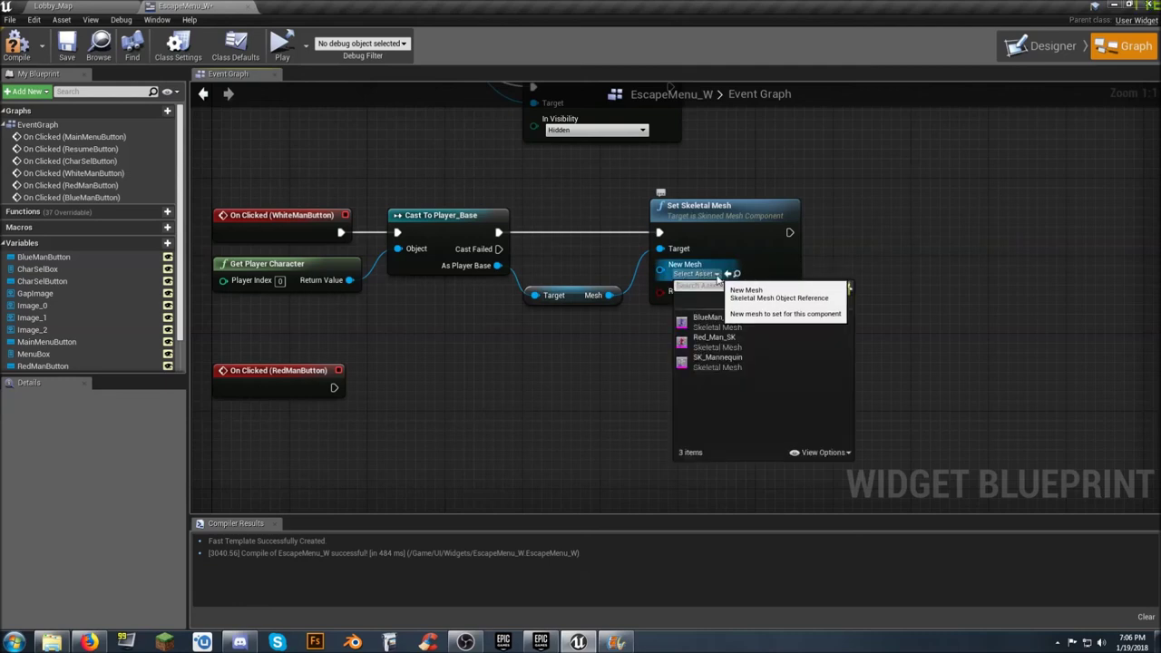
click(743, 361)
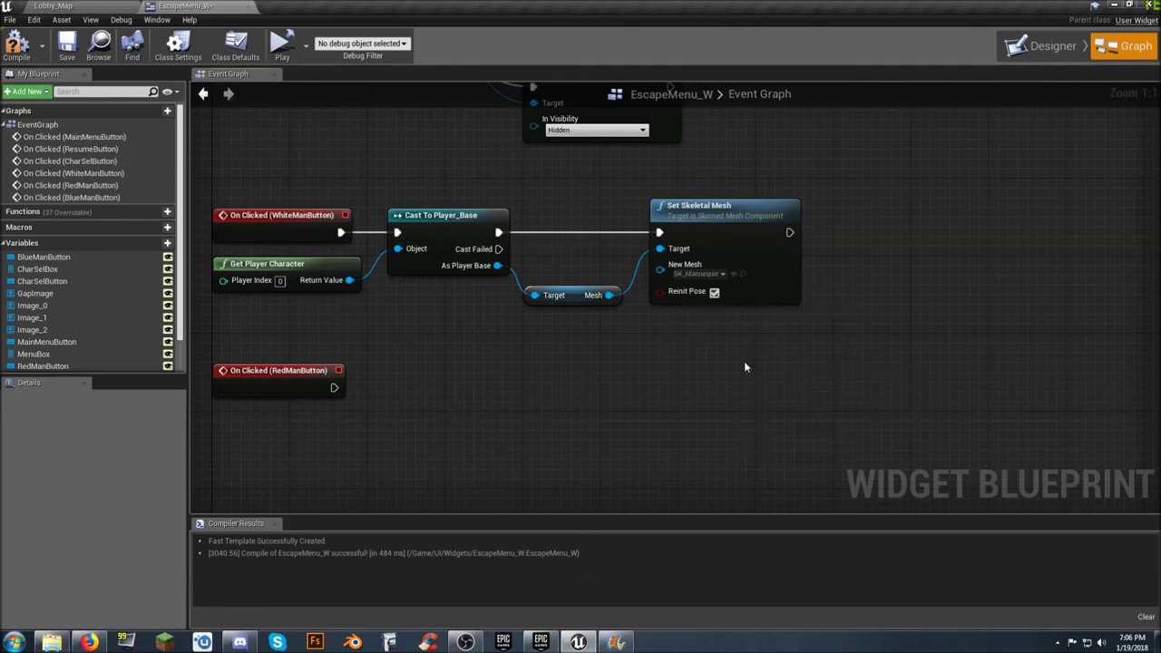
right_drag(676, 261, 692, 260)
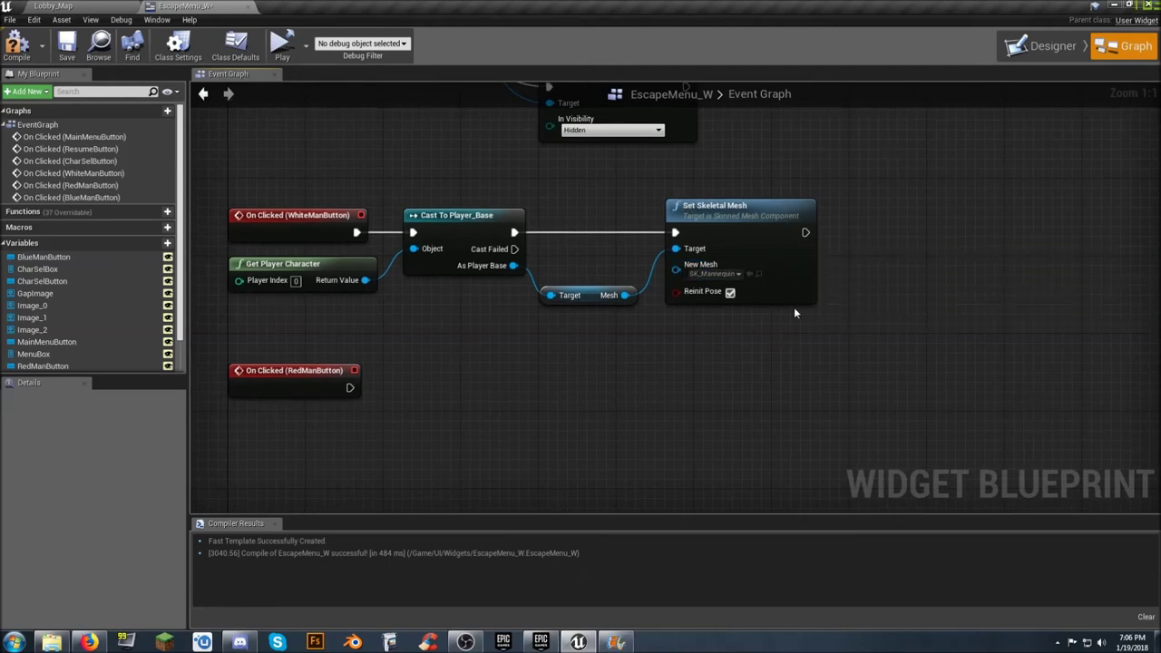
drag(840, 324, 376, 215)
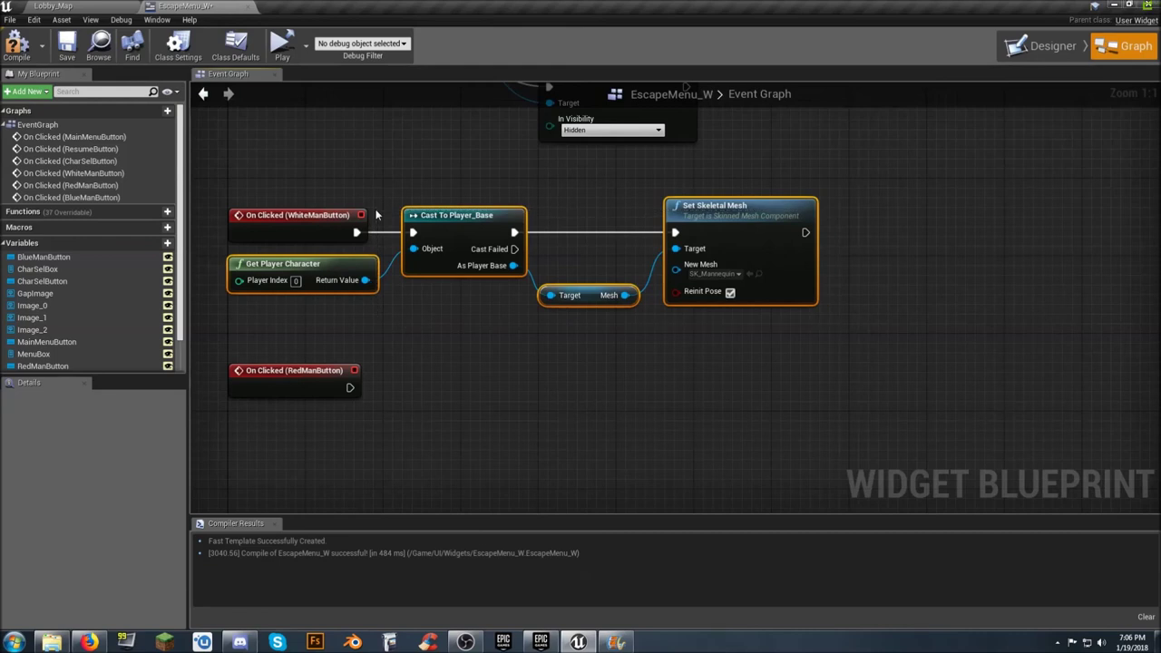
click(506, 348)
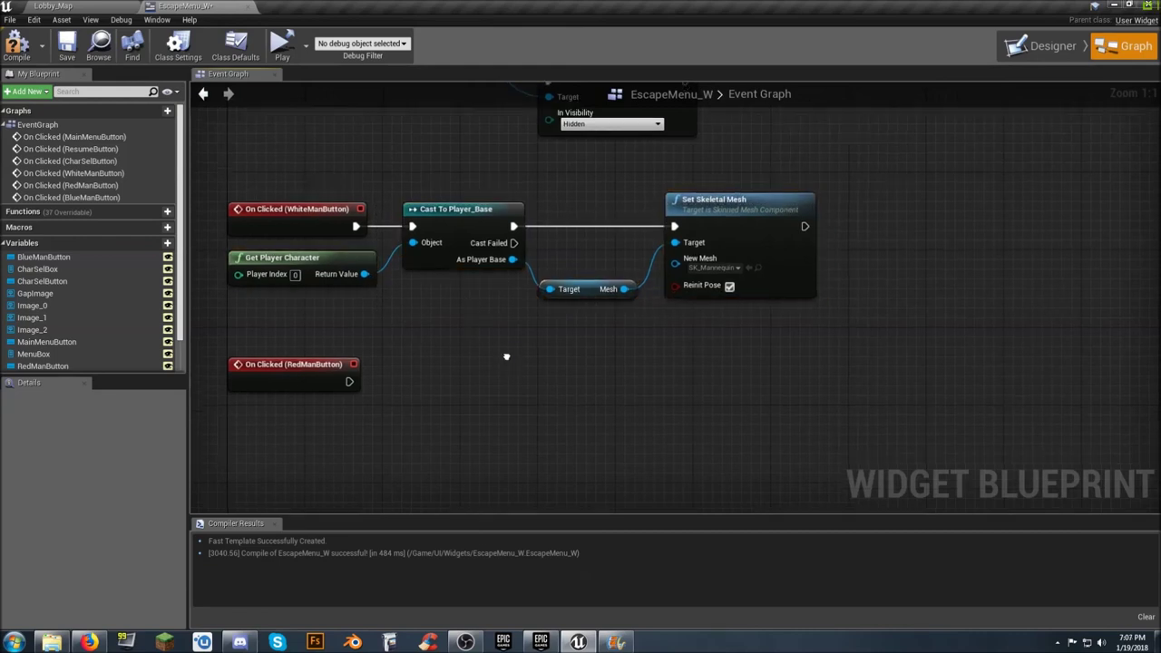
- Paste two copies of the mesh-swap chain and hook one to Red Man with Red_Man_SK
right_drag(506, 348, 505, 216)
key(ctrl+v)
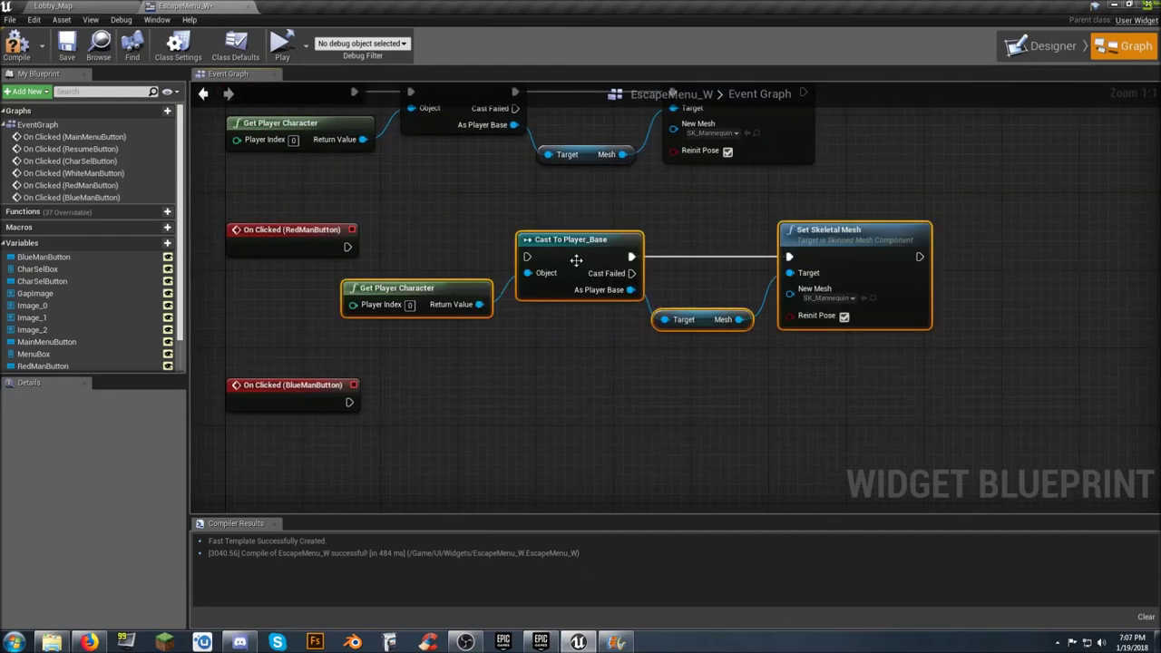
key(ctrl+v)
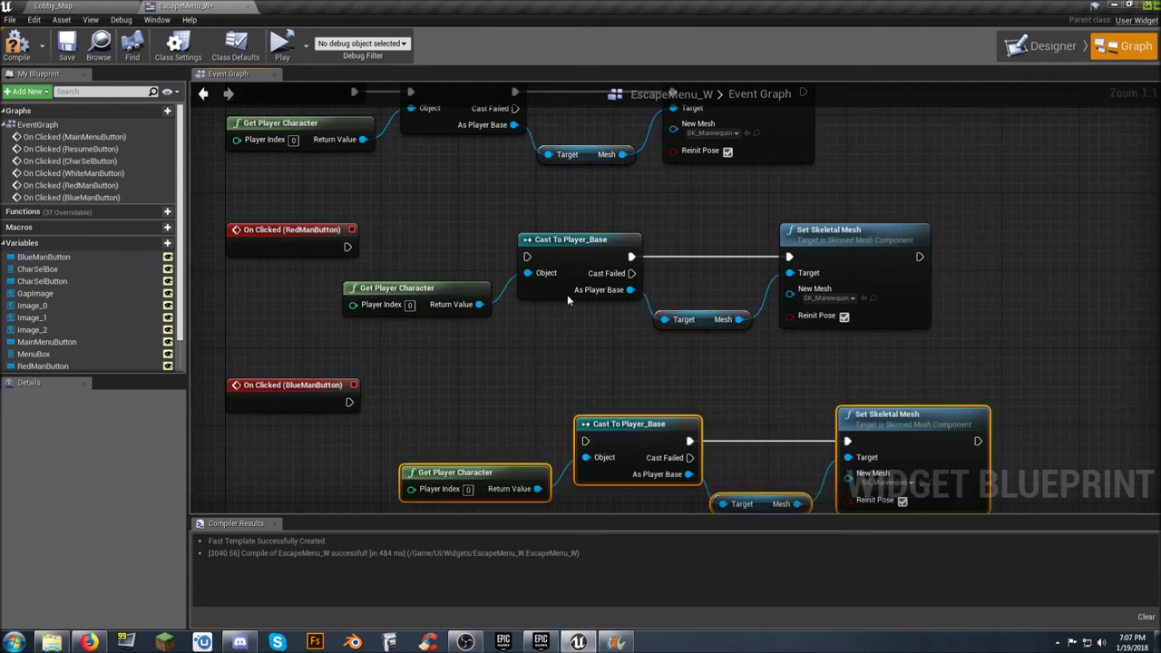
drag(527, 257, 347, 247)
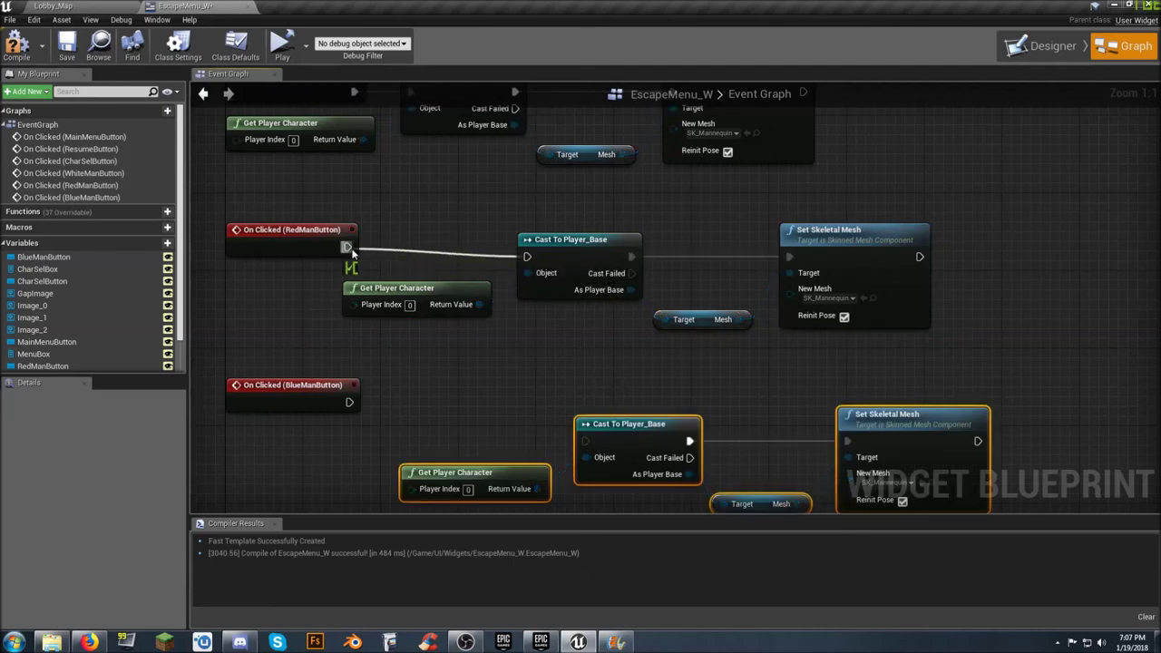
drag(405, 212, 825, 317)
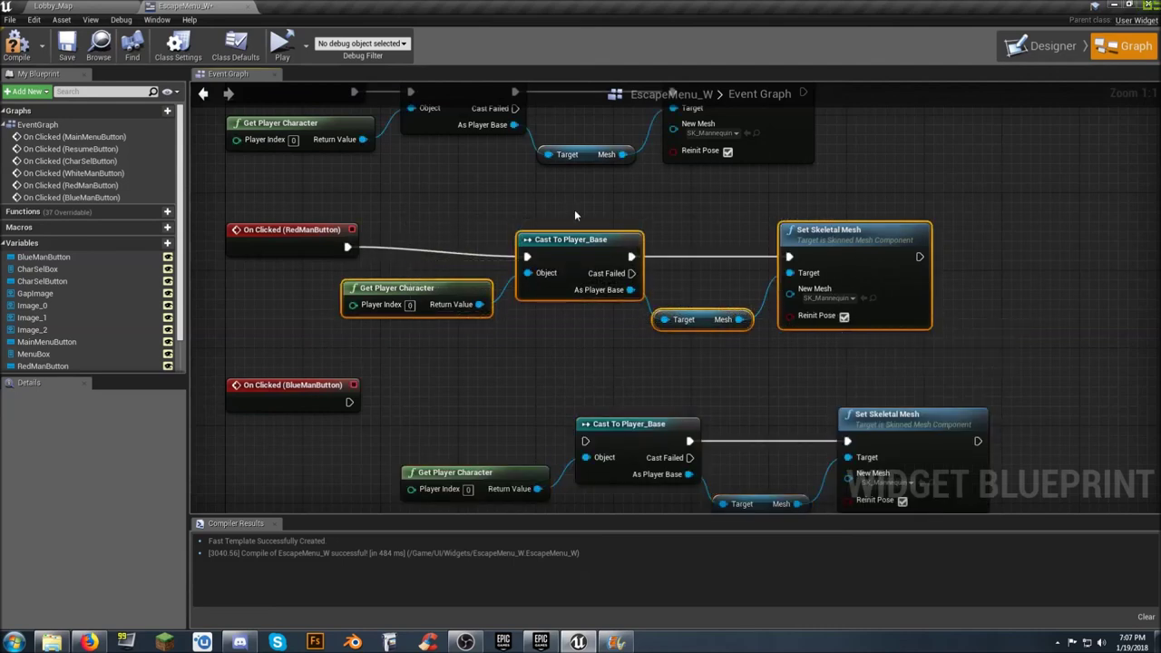
drag(587, 251, 475, 257)
click(598, 272)
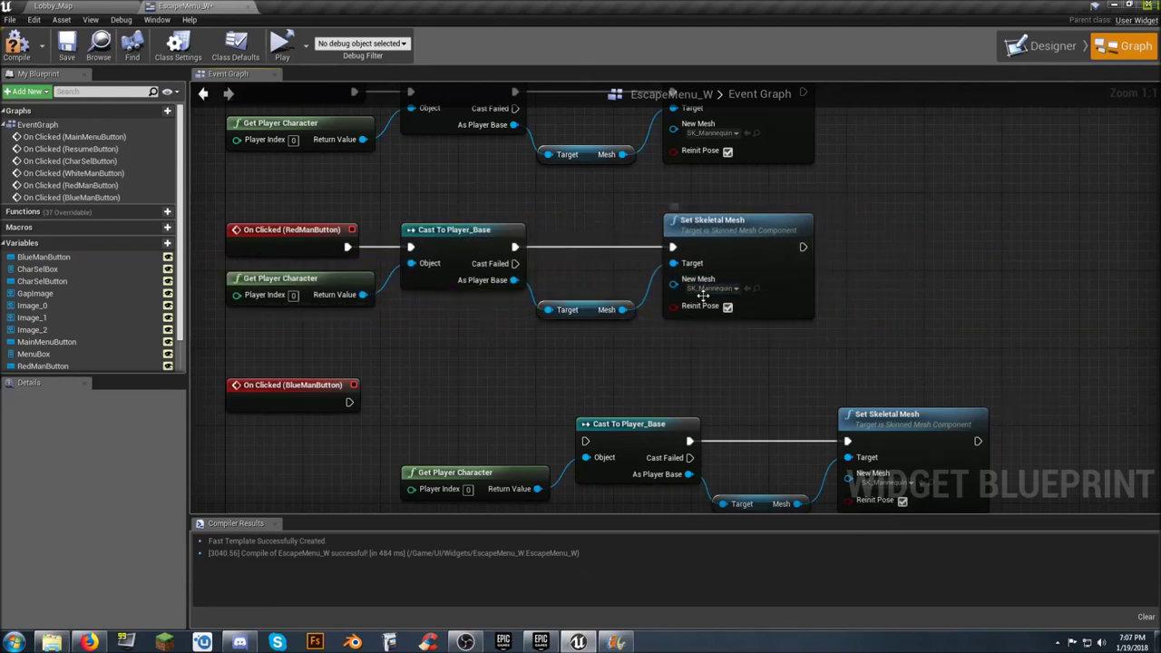
click(733, 288)
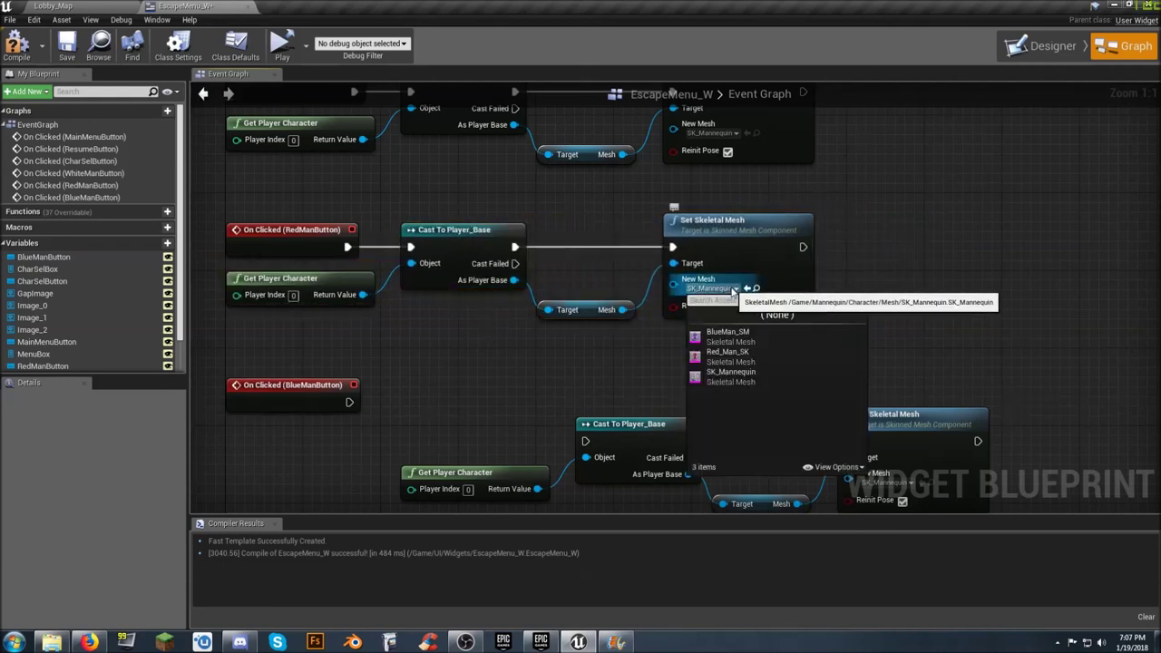
click(719, 358)
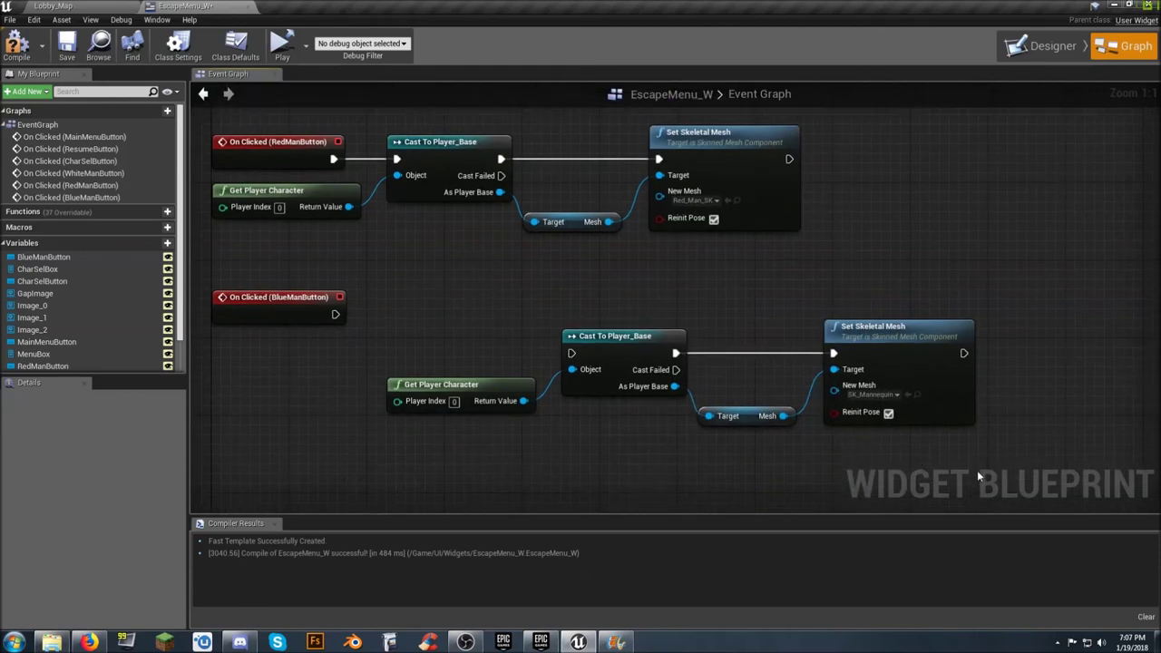
- Wire the second copy to the Blue Man event and set its New Mesh to BlueMan_SM
drag(963, 462, 368, 330)
drag(568, 353, 336, 314)
drag(572, 345, 398, 306)
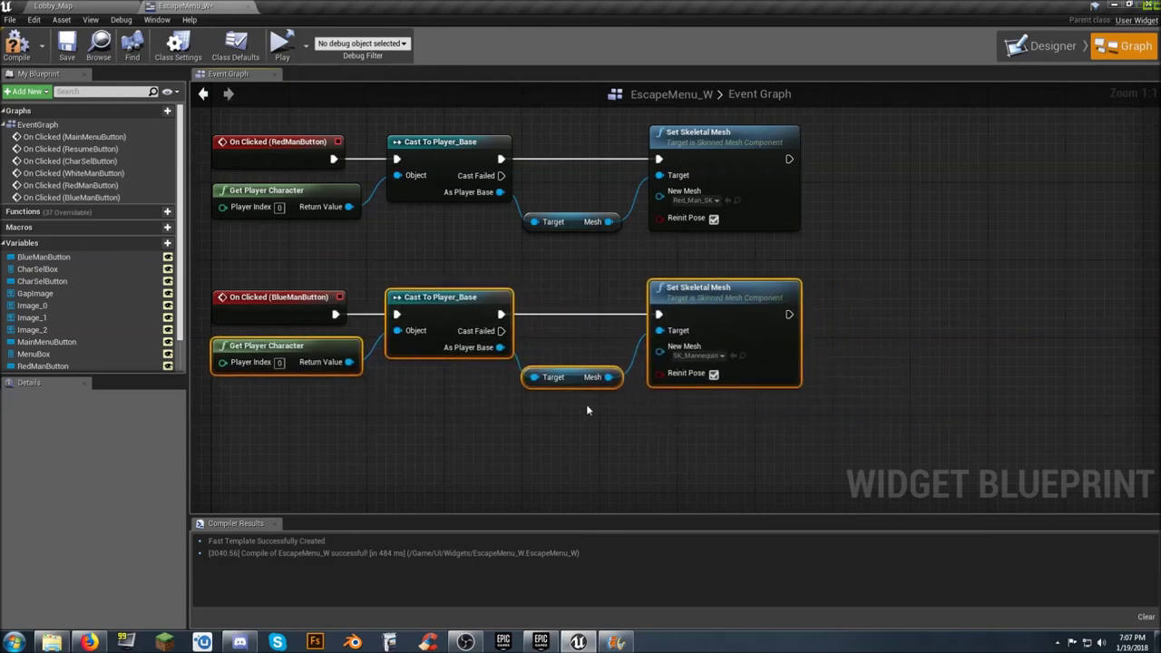
click(698, 355)
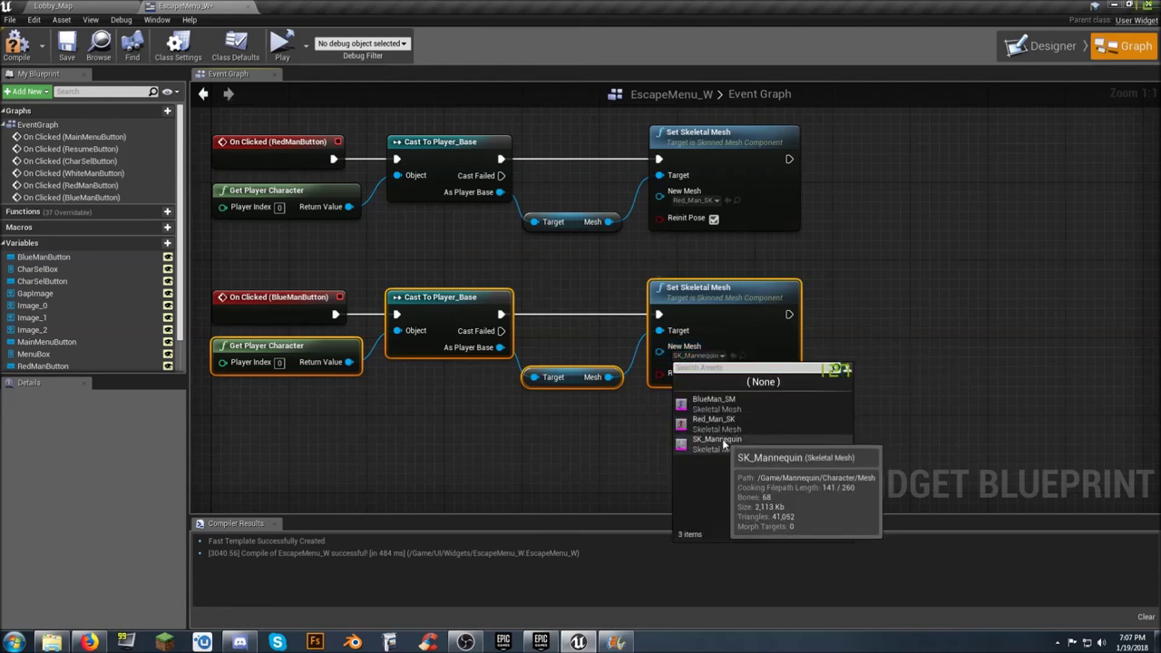
click(723, 403)
click(612, 420)
- Compile and save EscapeMenu_W, then return to the Lobby_Map level
click(18, 50)
click(66, 47)
click(91, 9)
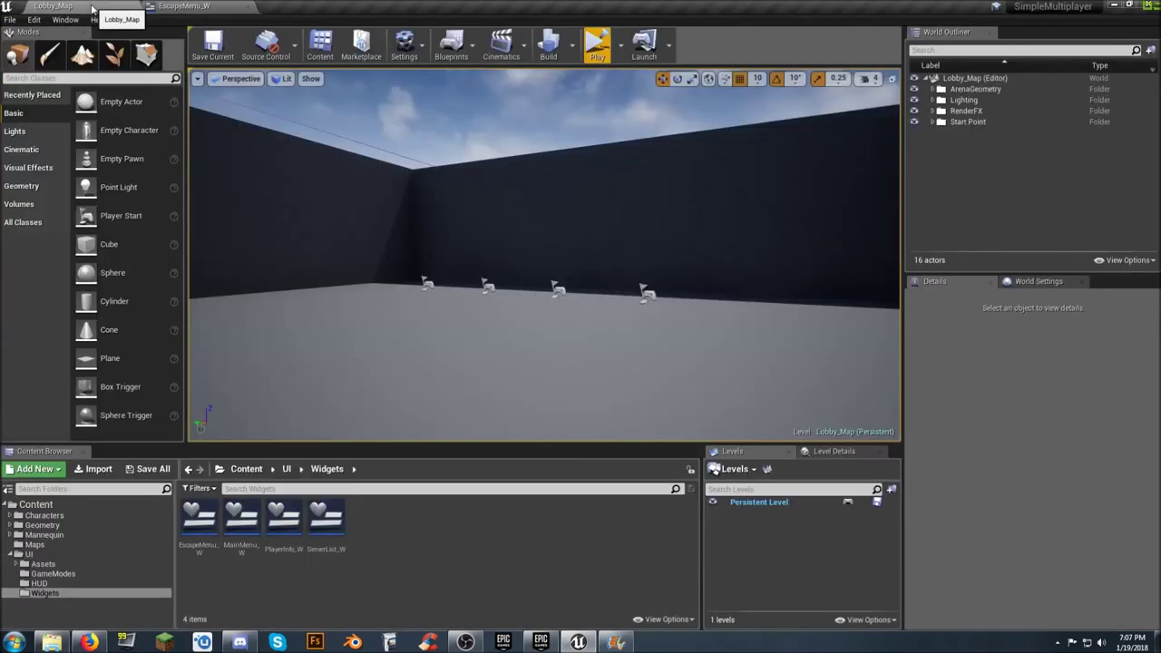
- Launch a standalone play session, run forward, and bring up the escape menu
click(592, 48)
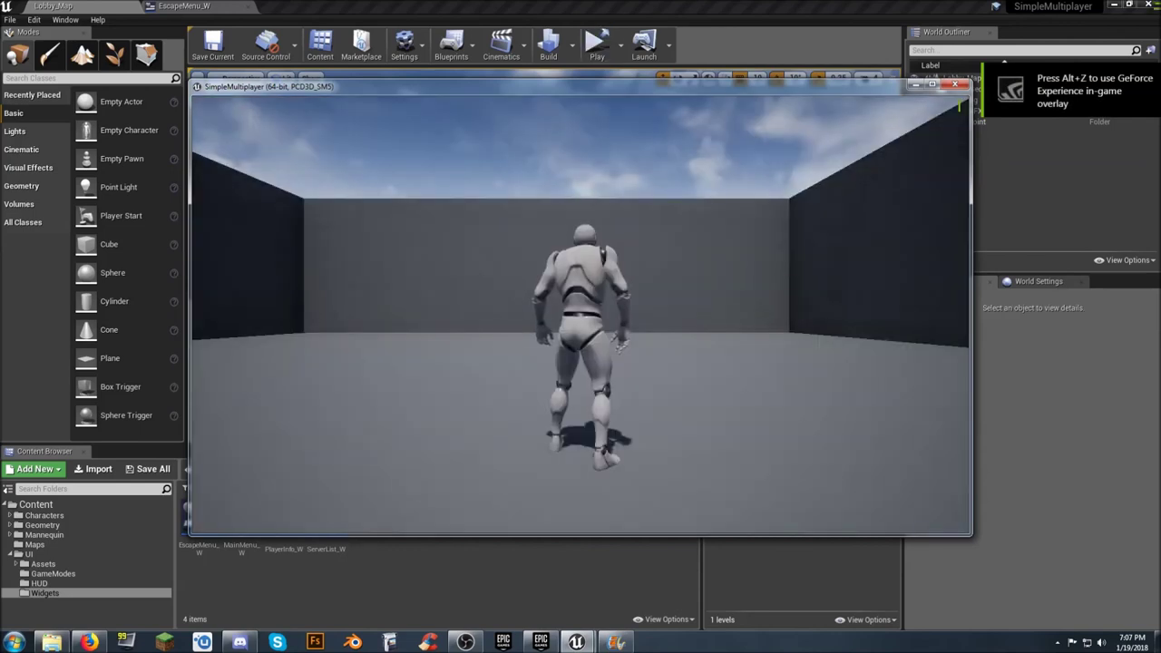
key(w)
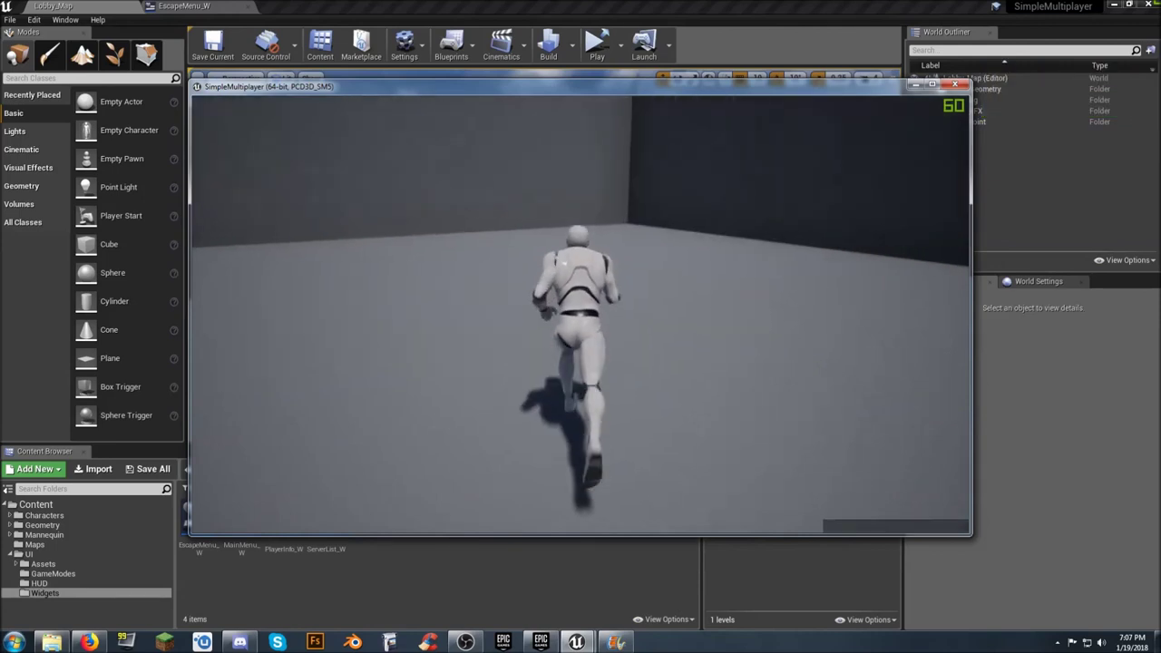
key(Escape)
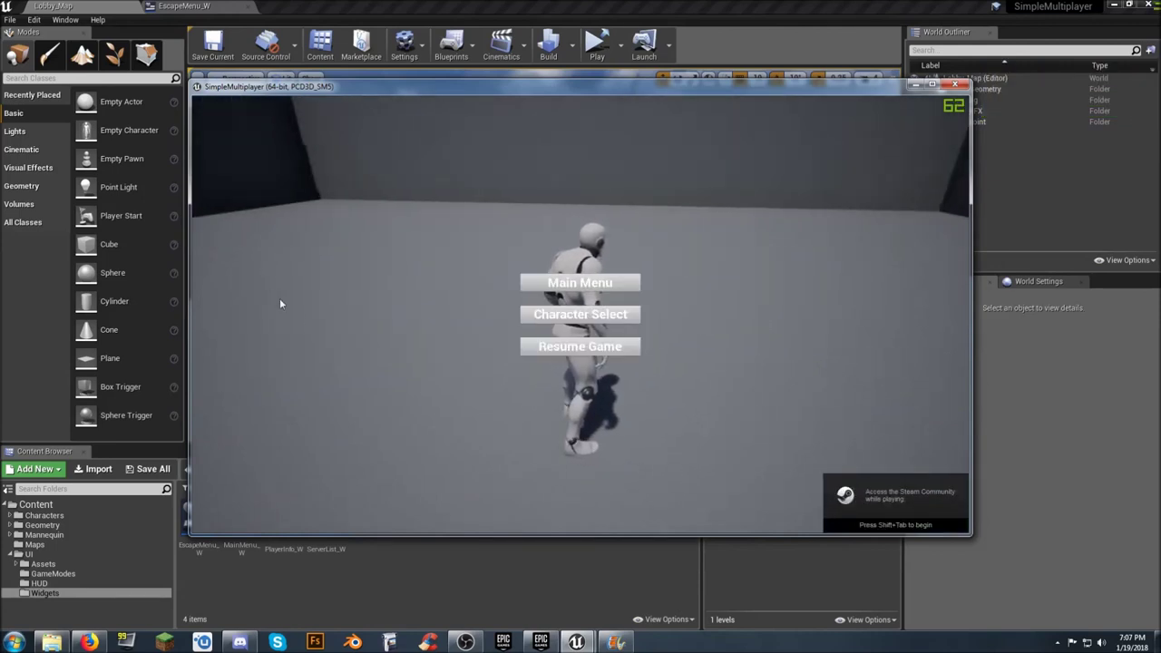
- In Character Select switch to Red, Blue, White, then Red Man, and resume the game
click(583, 316)
click(750, 318)
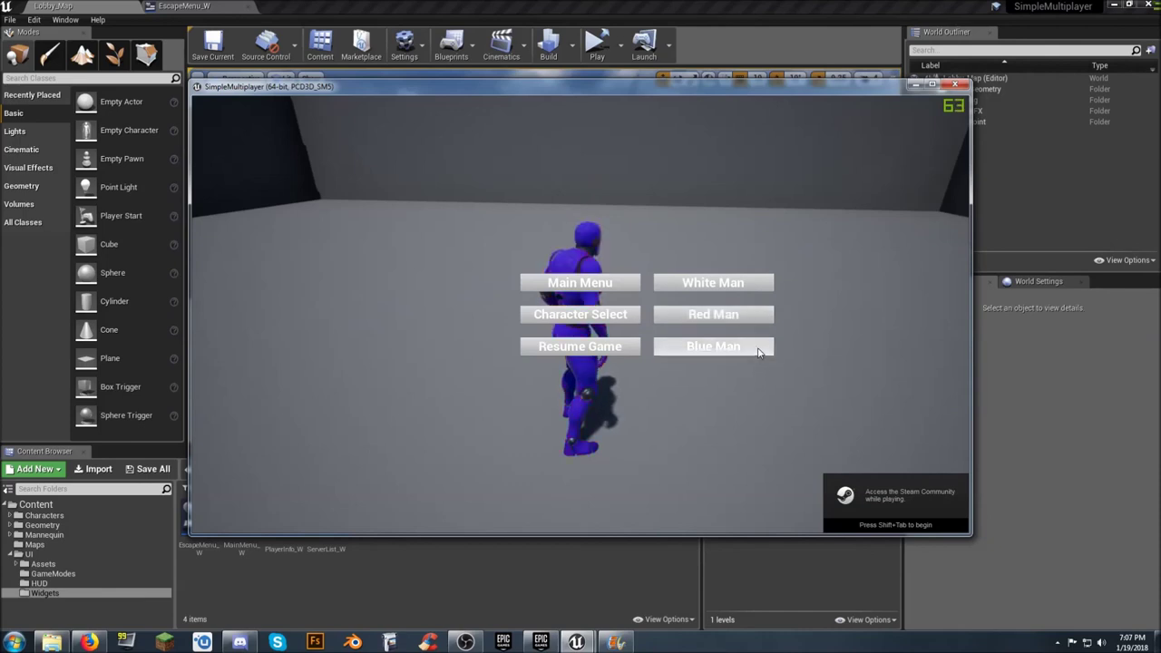
click(757, 350)
click(713, 283)
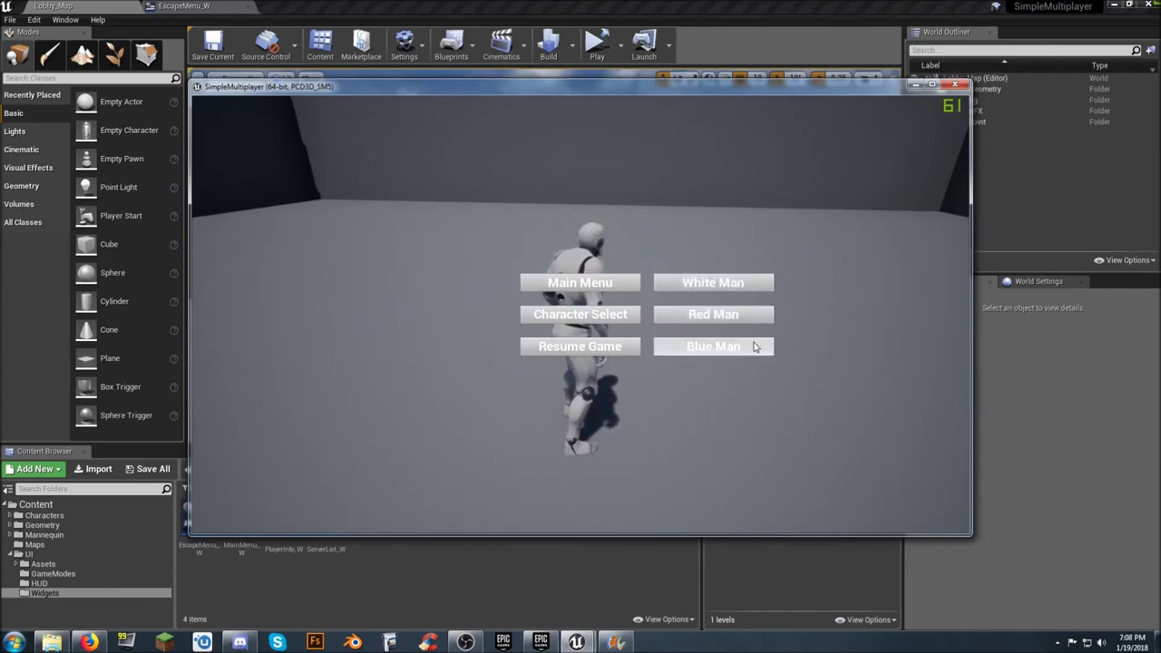
click(755, 320)
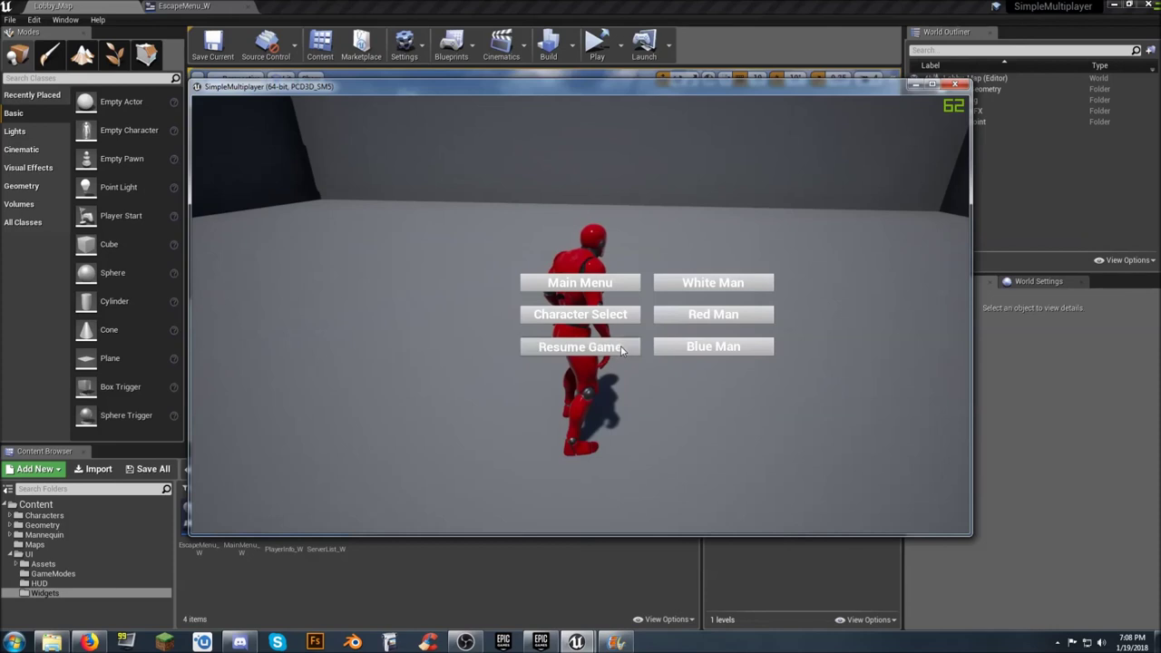
click(580, 346)
- Run, jump and walk the red character around the room
key(w)
key(space)
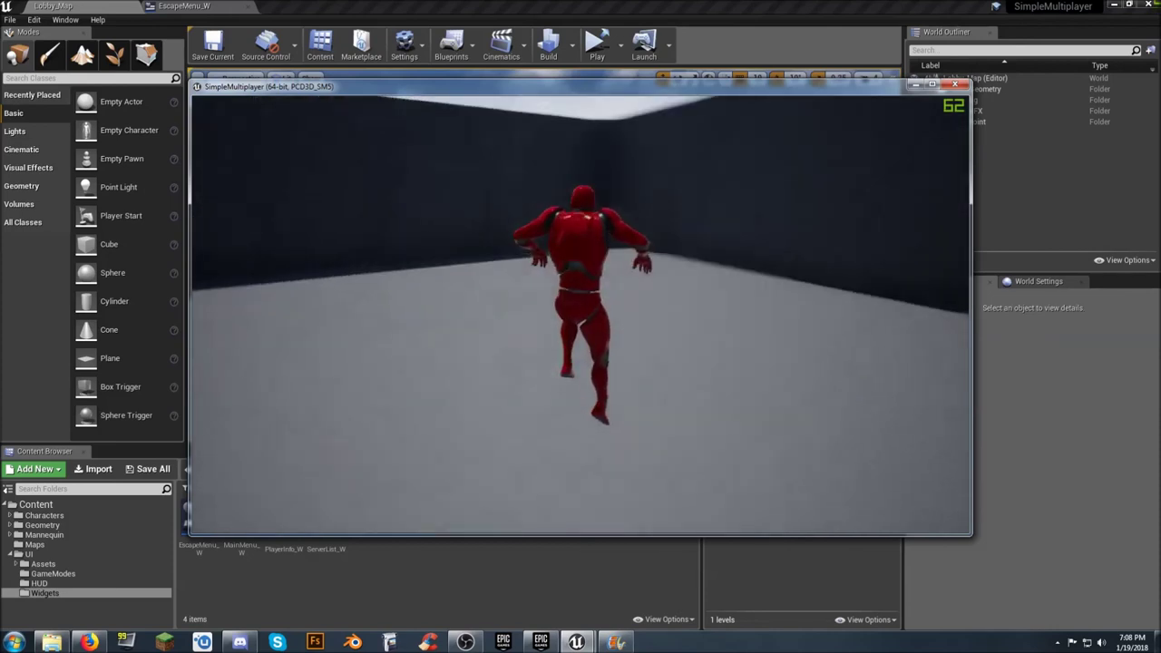
key(s)
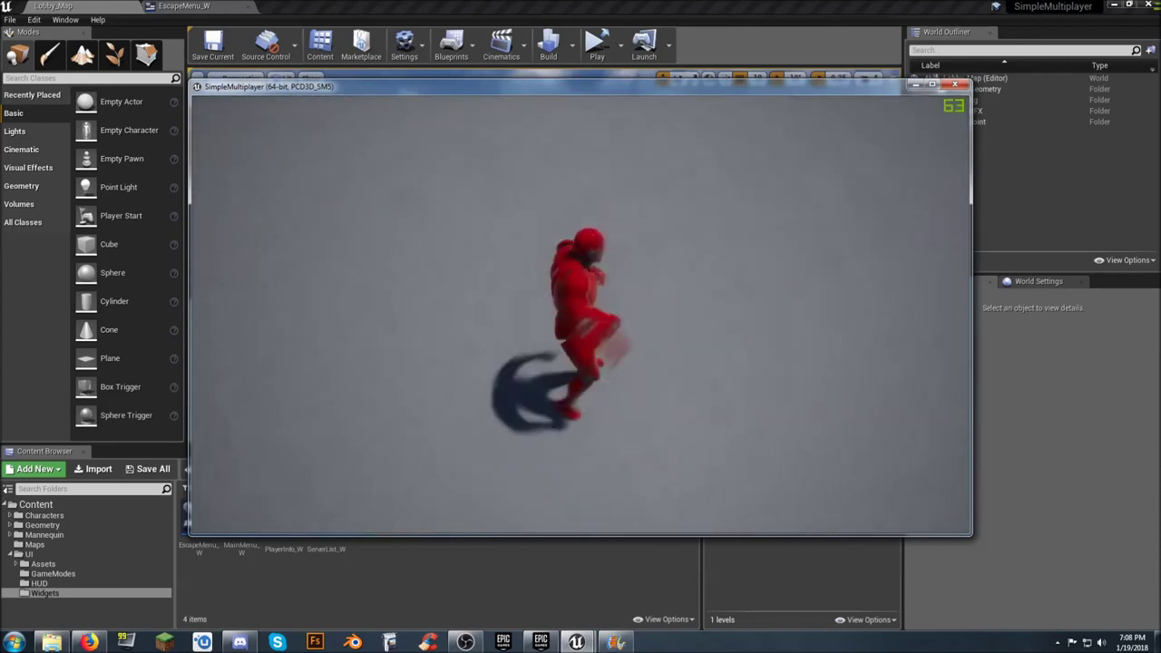
key(w)
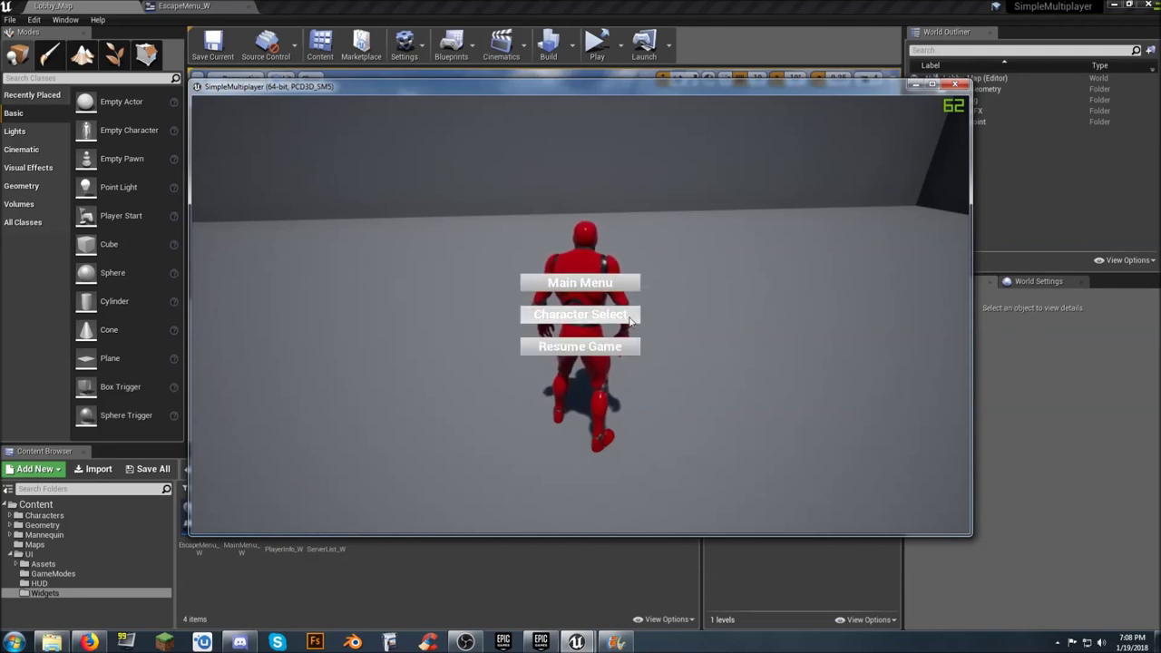
- Switch the player to Blue Man, resume, and run the blue character around
click(627, 317)
click(712, 346)
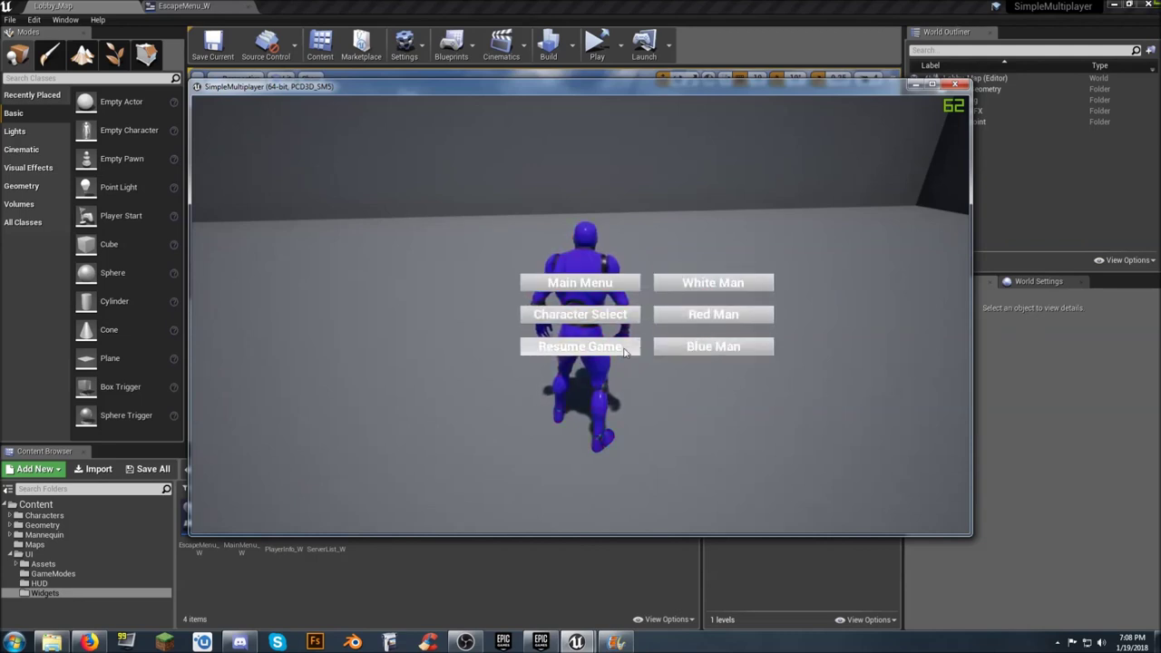
click(636, 348)
key(a)
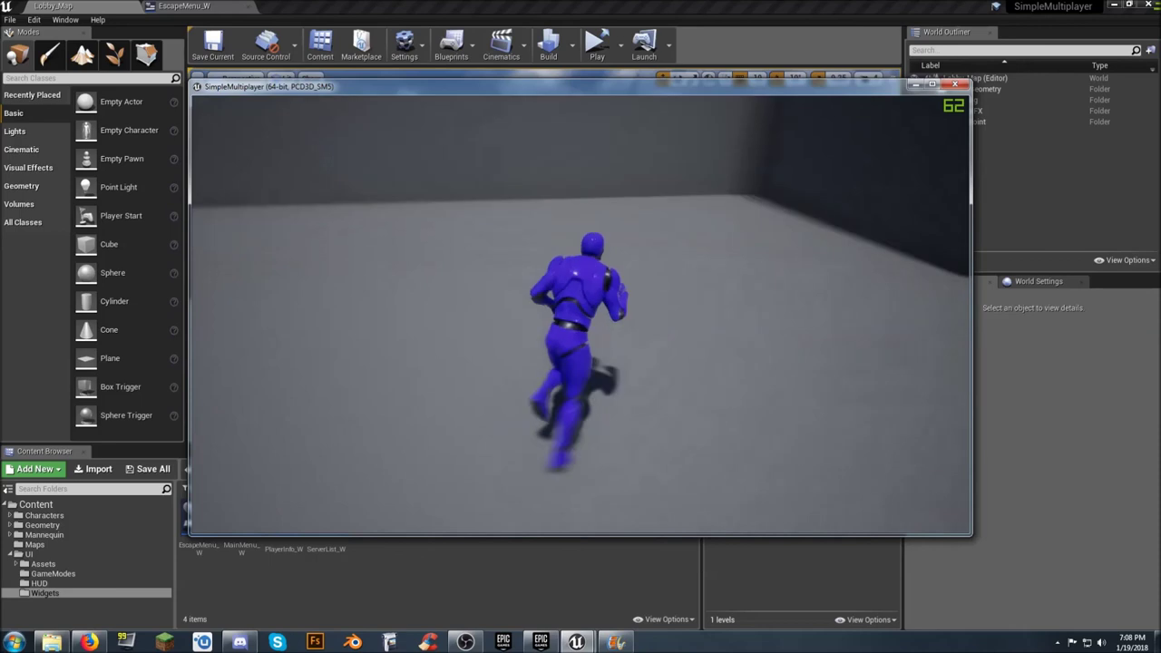
key(w)
key(w)
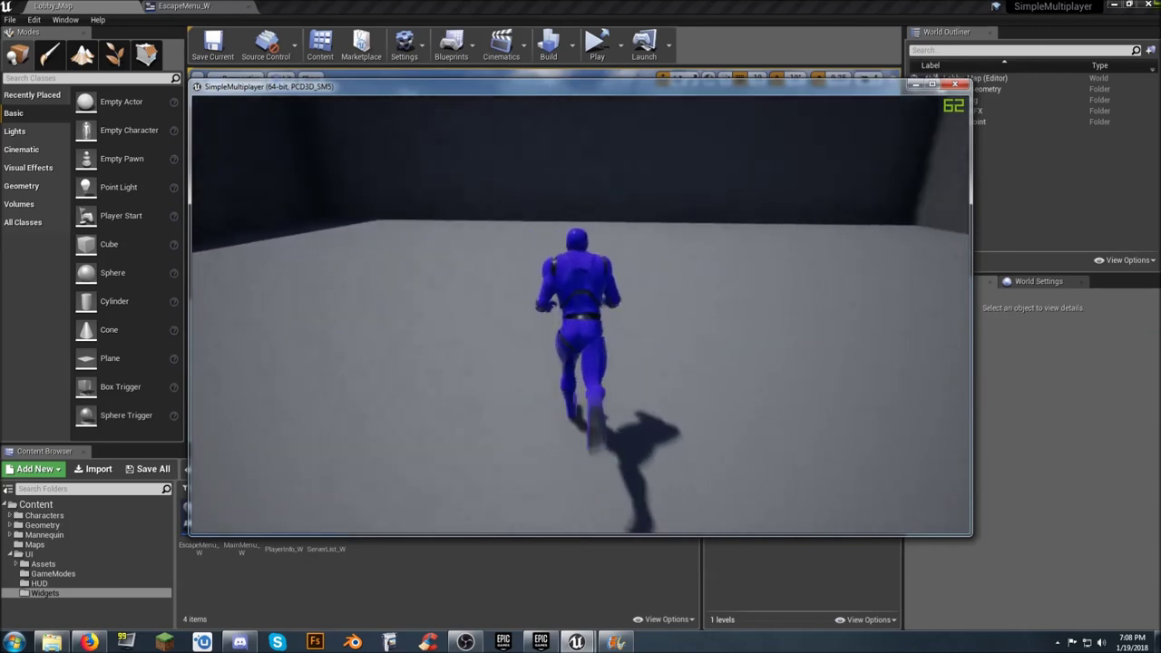
key(s)
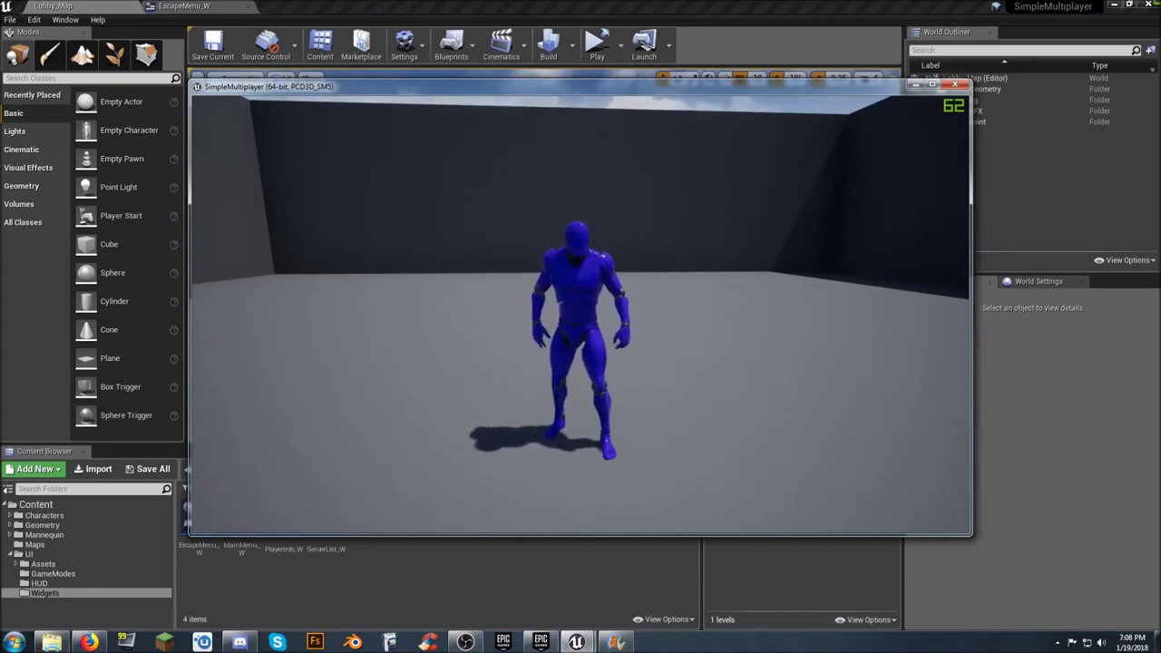
key(w)
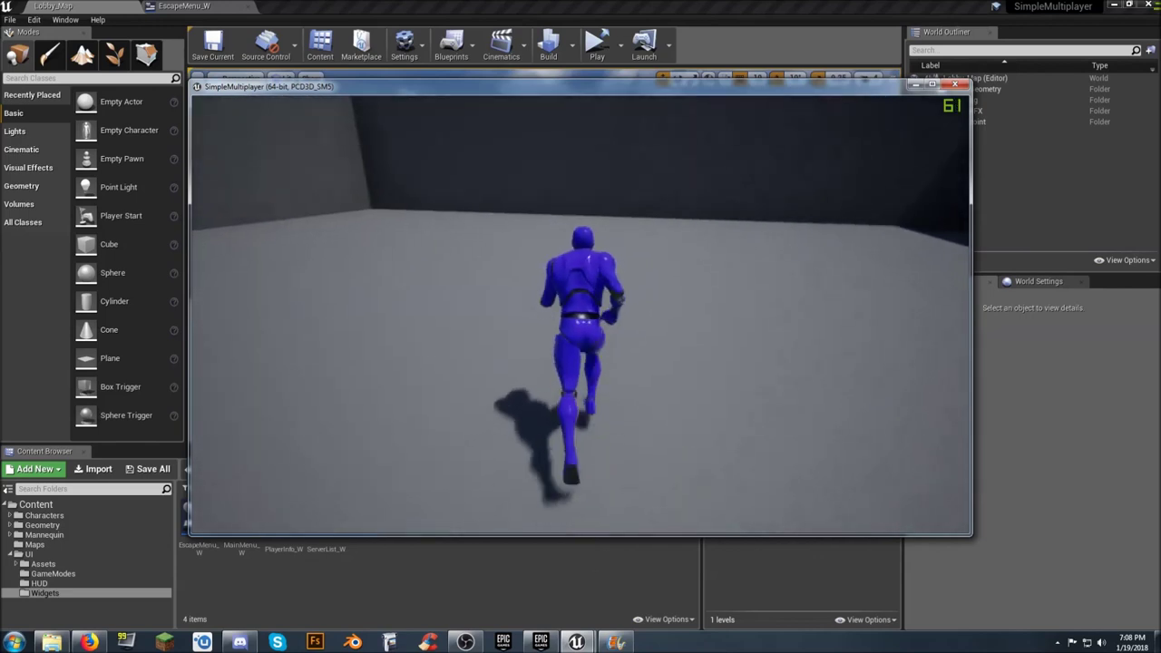
- Switch back to Red Man, resume, run across the room, then reopen the escape menu
key(Escape)
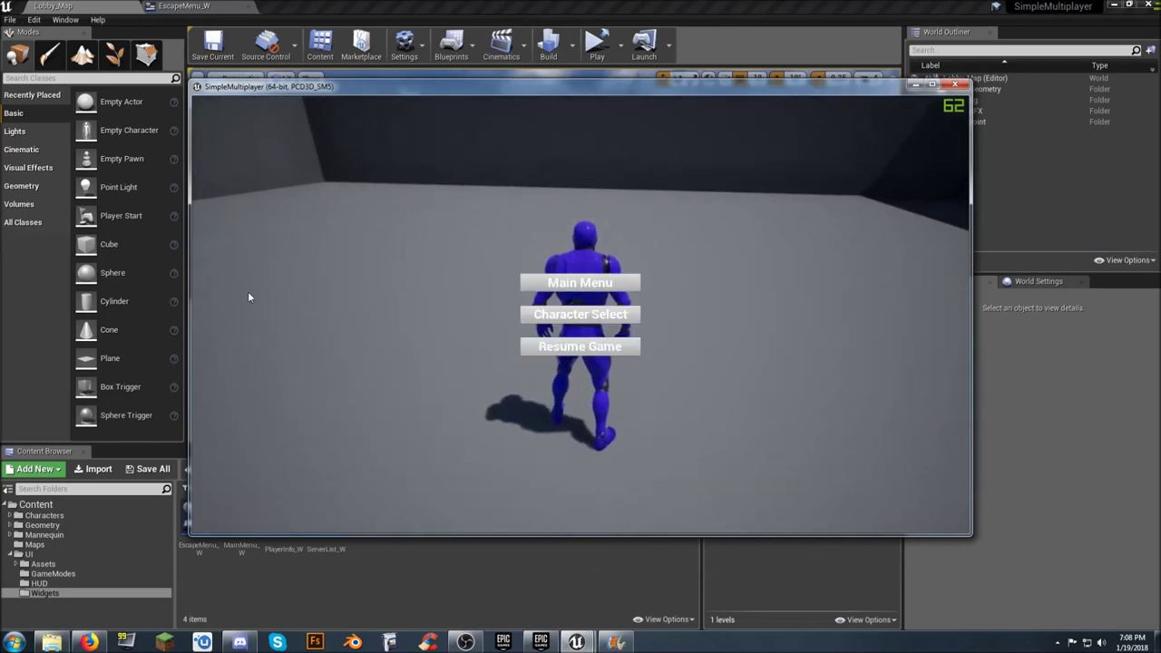
click(629, 325)
click(751, 319)
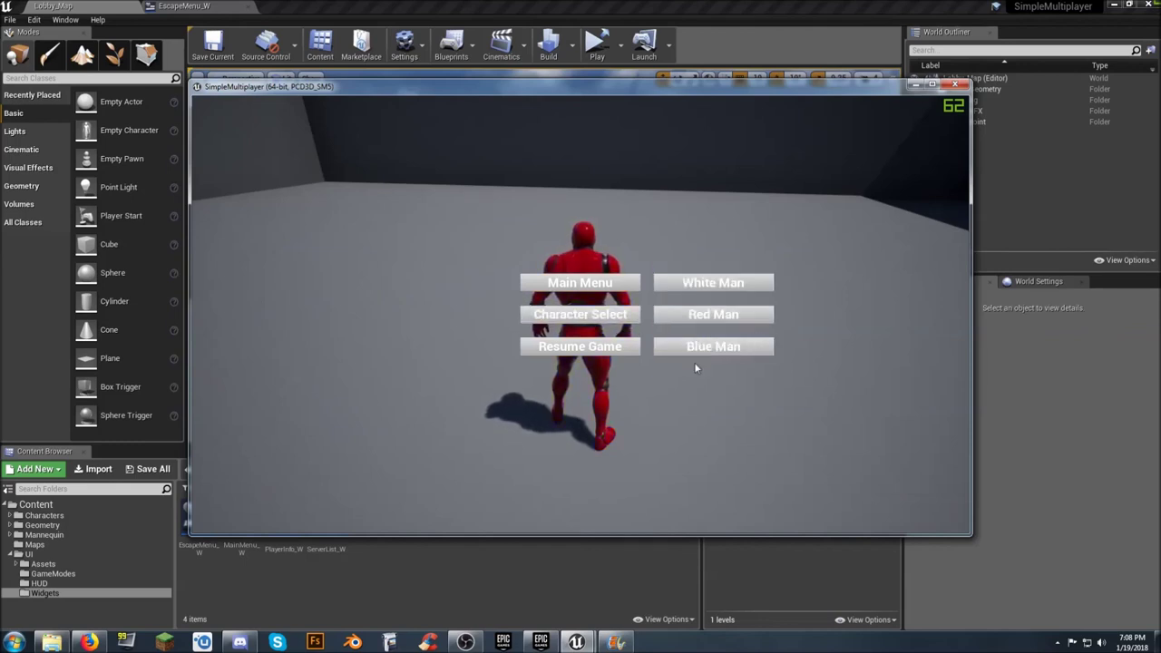
click(614, 351)
key(w)
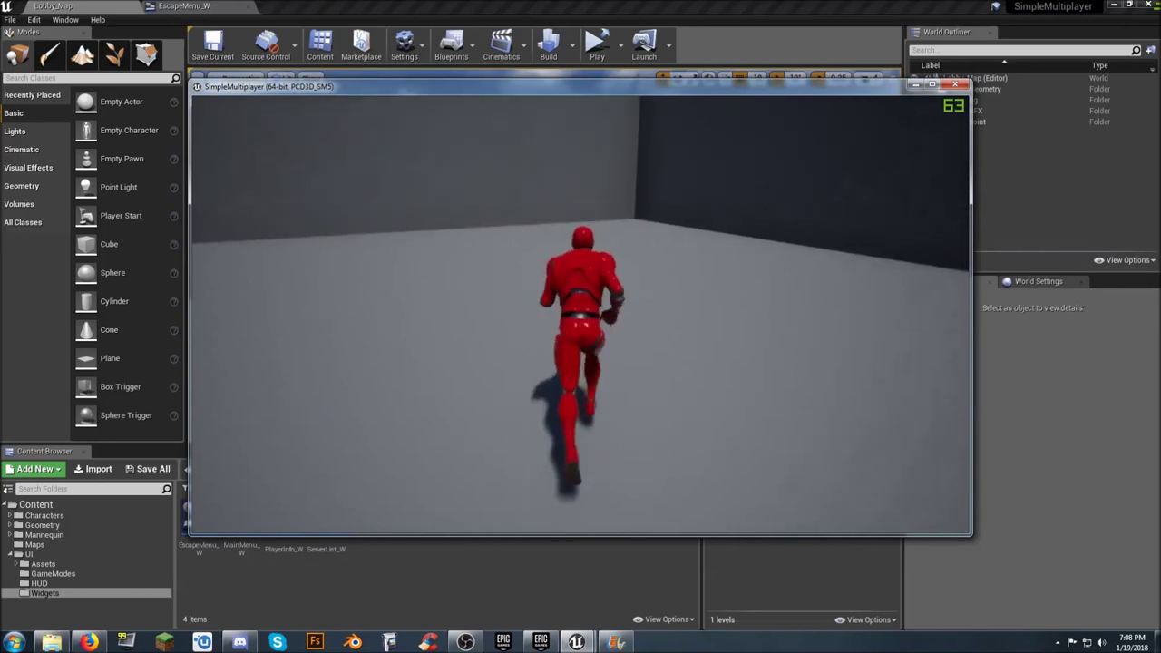
key(a)
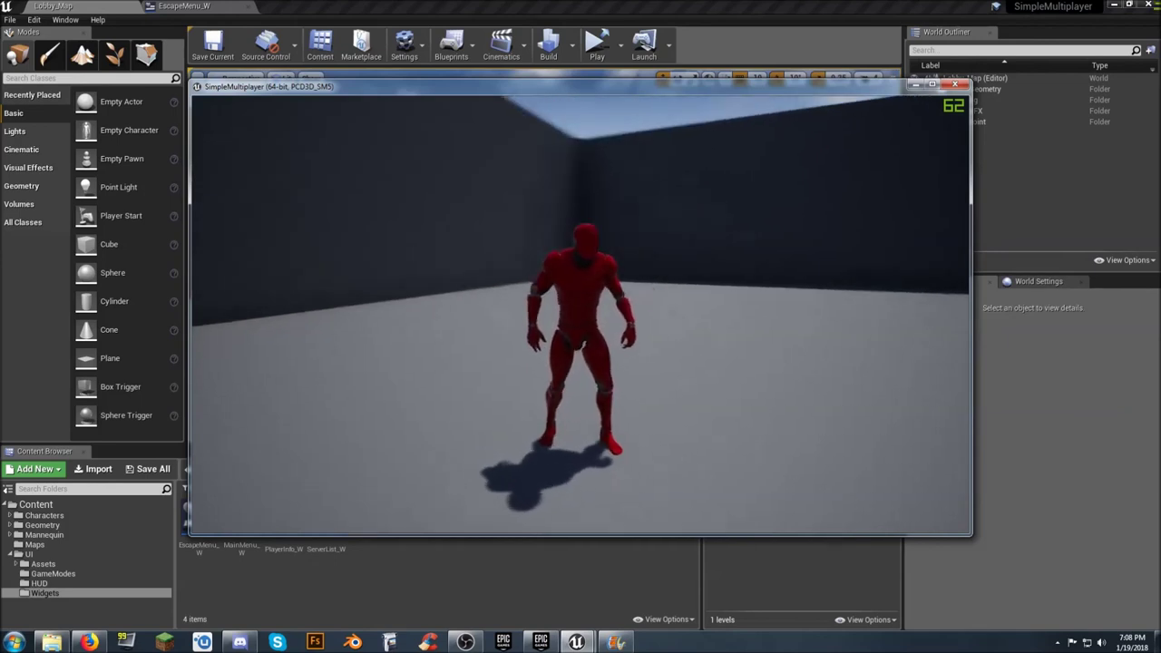
key(w)
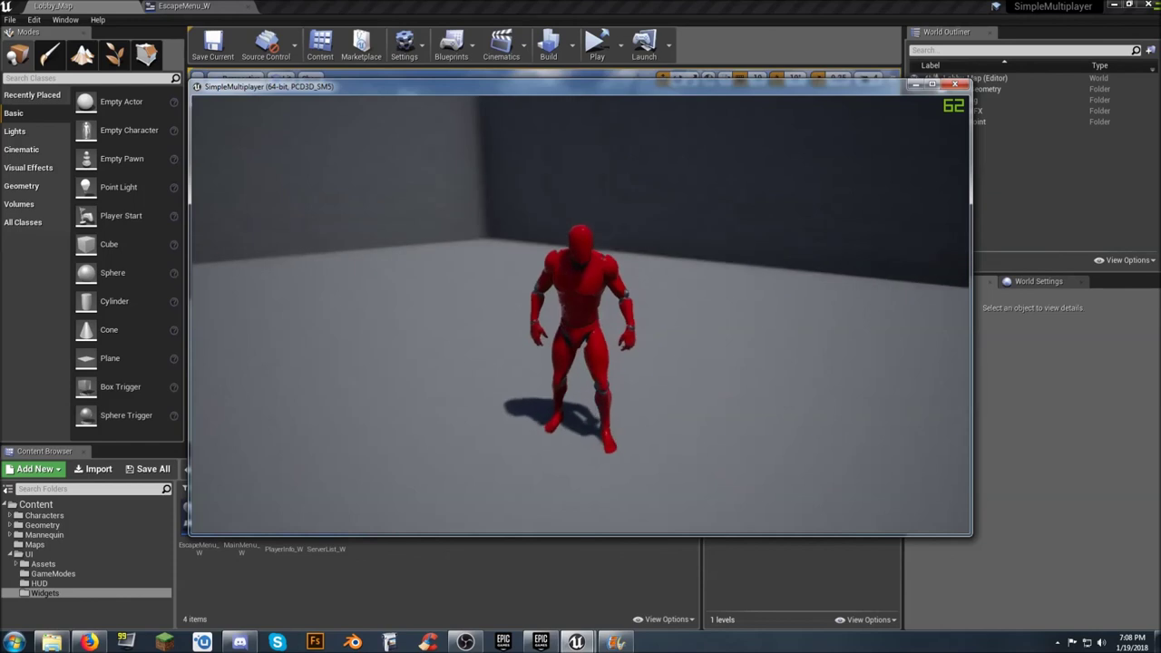
key(Escape)
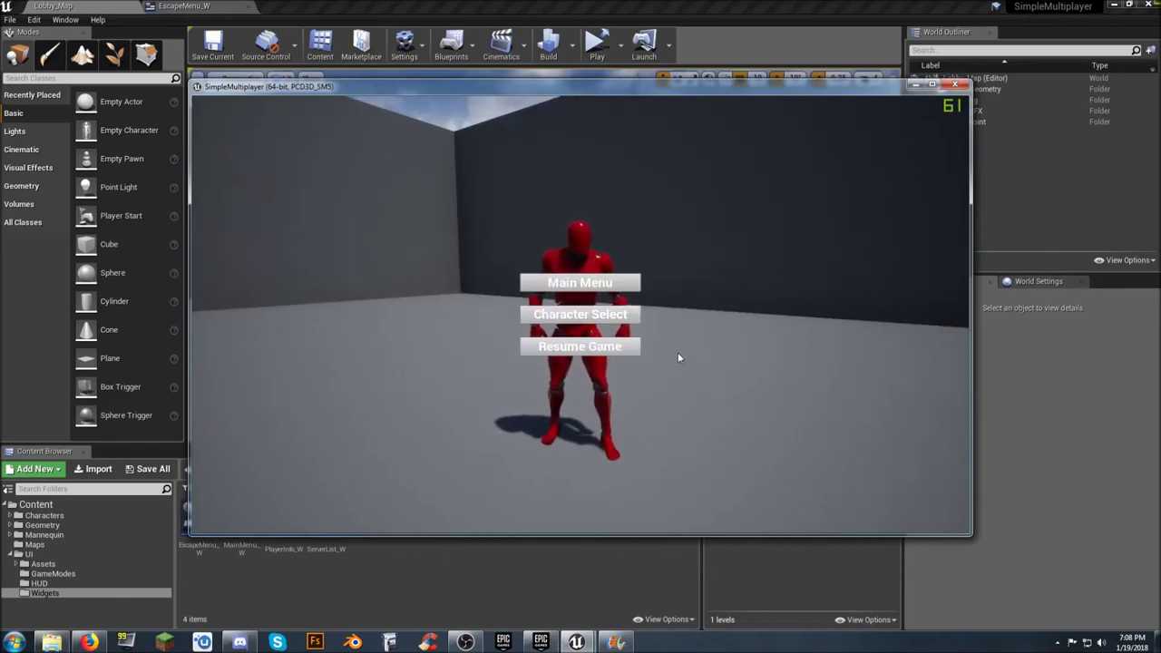
- Cycle through White, Red, Blue, Red, White, Red and Blue Man, then resume the game
click(634, 321)
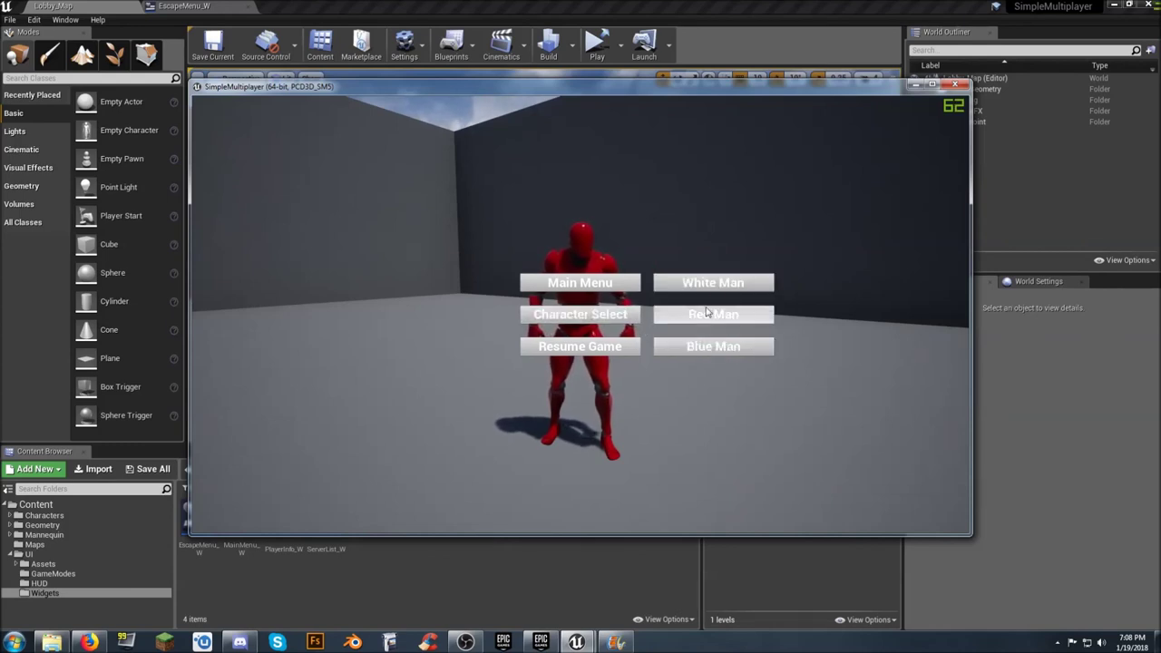
click(730, 284)
click(730, 315)
click(747, 347)
click(762, 315)
click(762, 285)
click(756, 318)
click(754, 345)
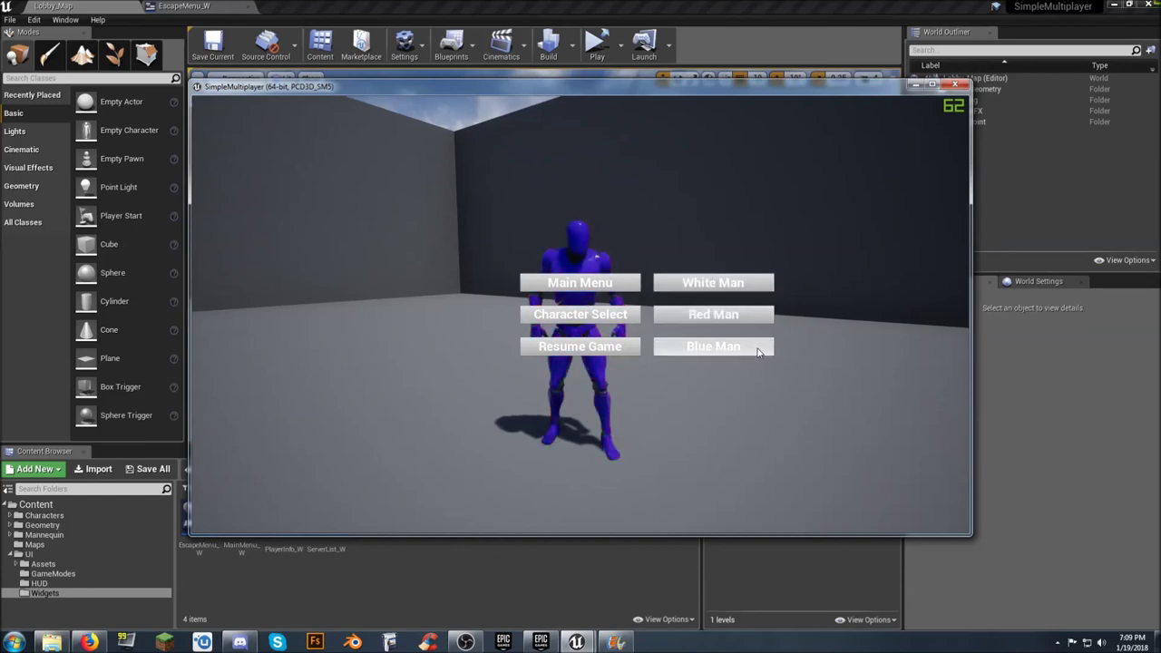
click(619, 352)
- Walk around, then choose Main Menu and Exit Game to return to the editor
key(w)
key(s)
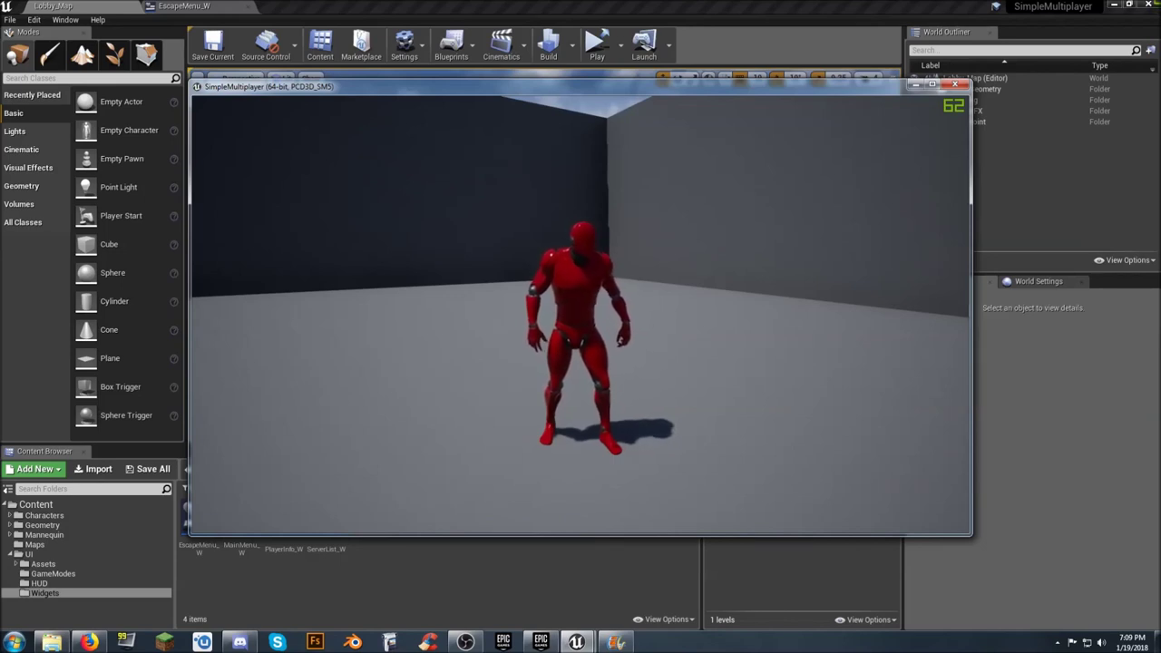
key(w)
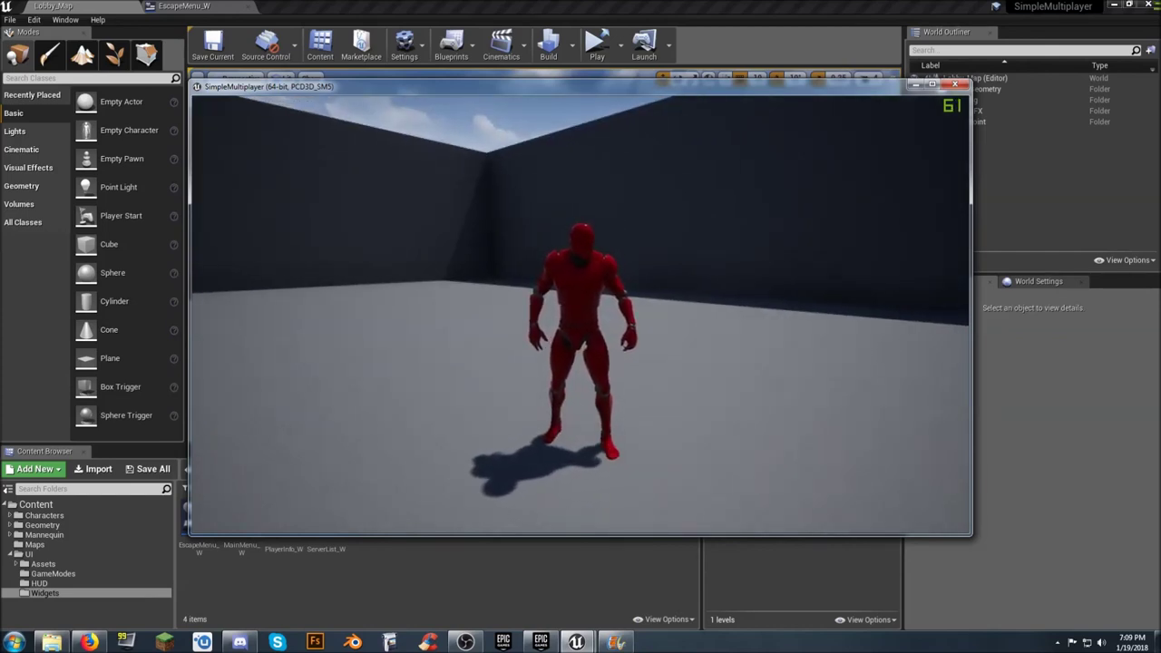
key(Escape)
click(592, 288)
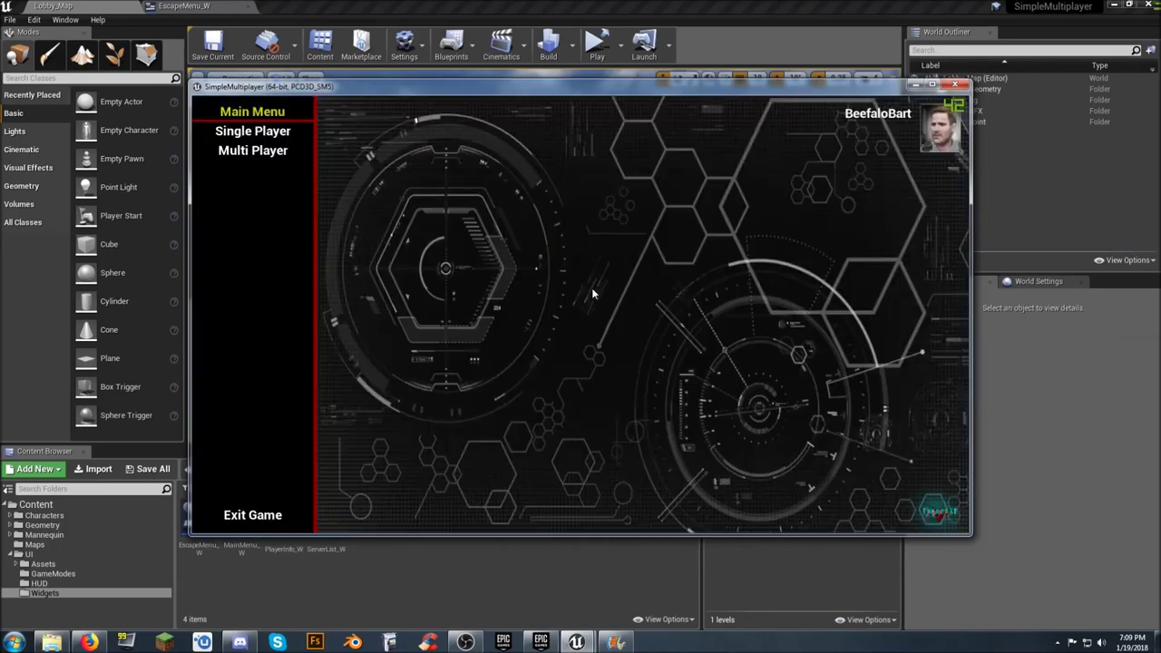
click(236, 517)
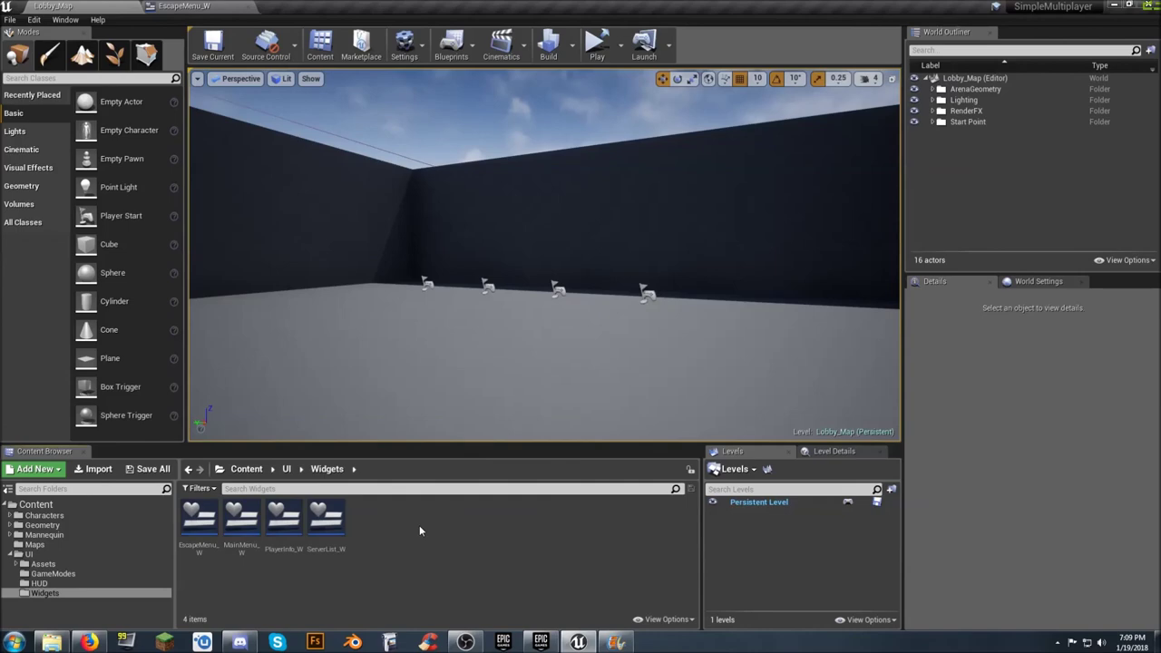